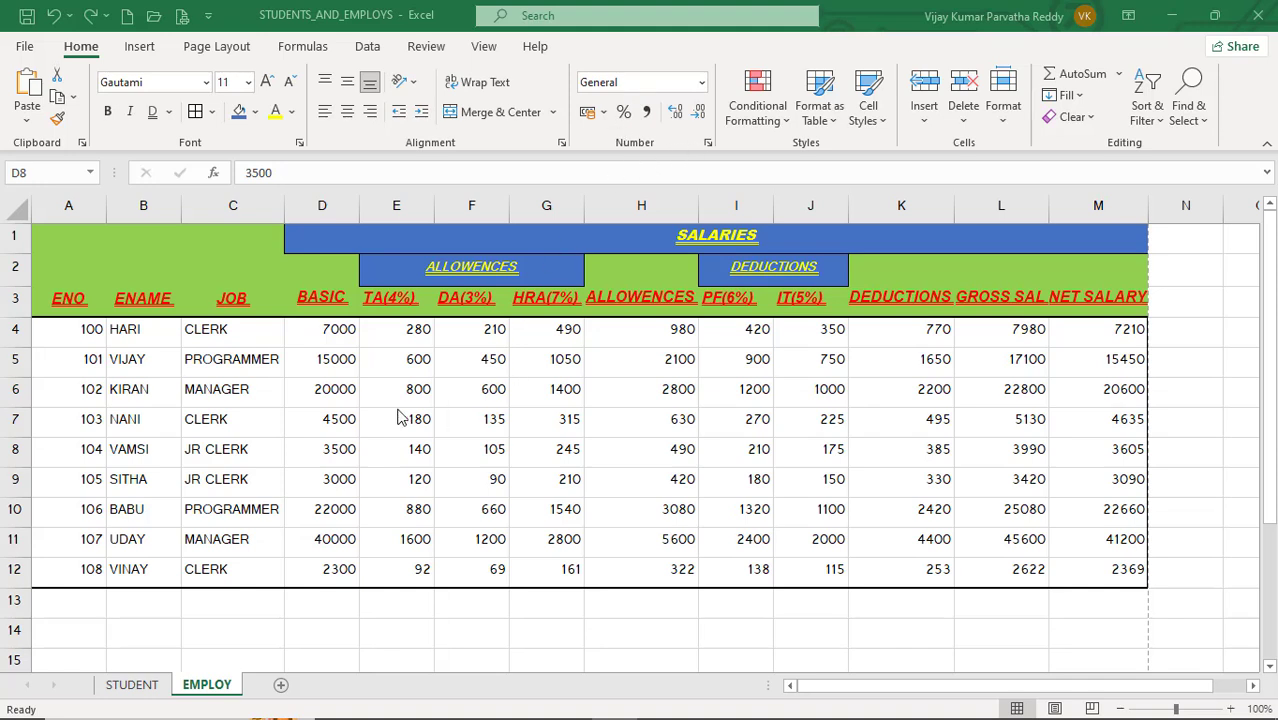
Step: Apply the Accounting number format to the BASIC values D4:D12, then undo it
click(372, 360)
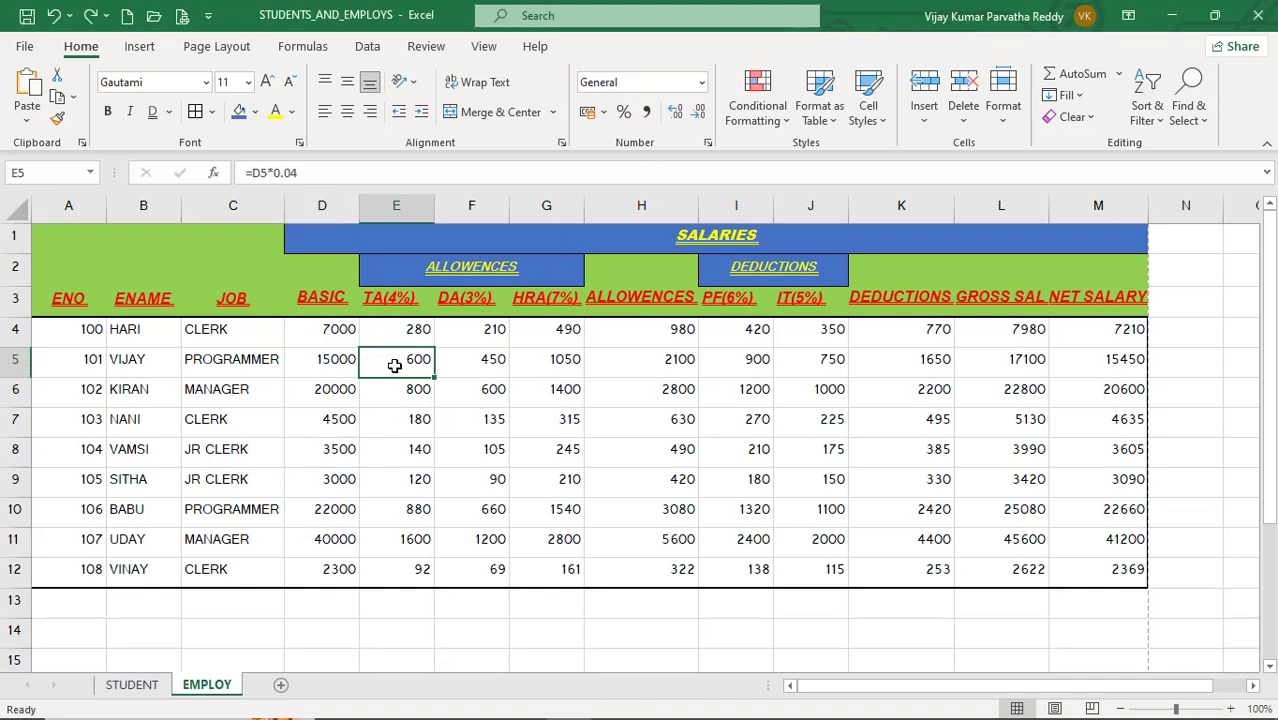
click(331, 330)
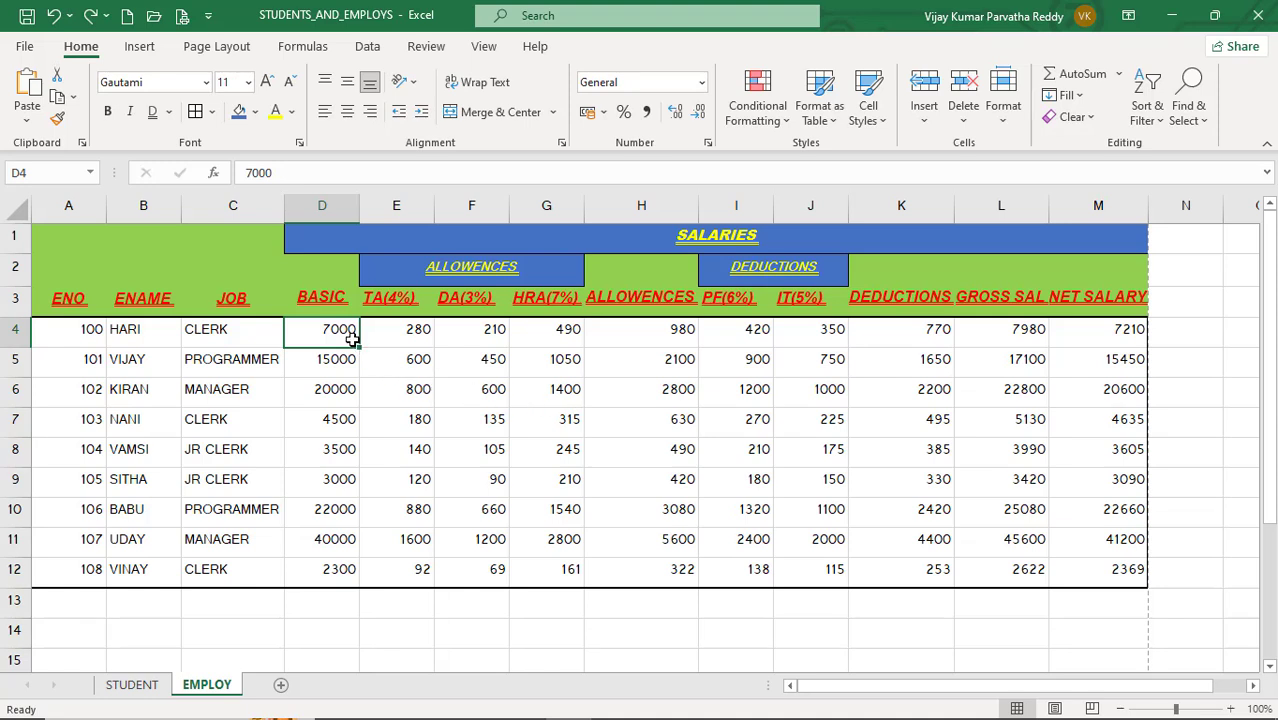
drag(338, 330, 343, 578)
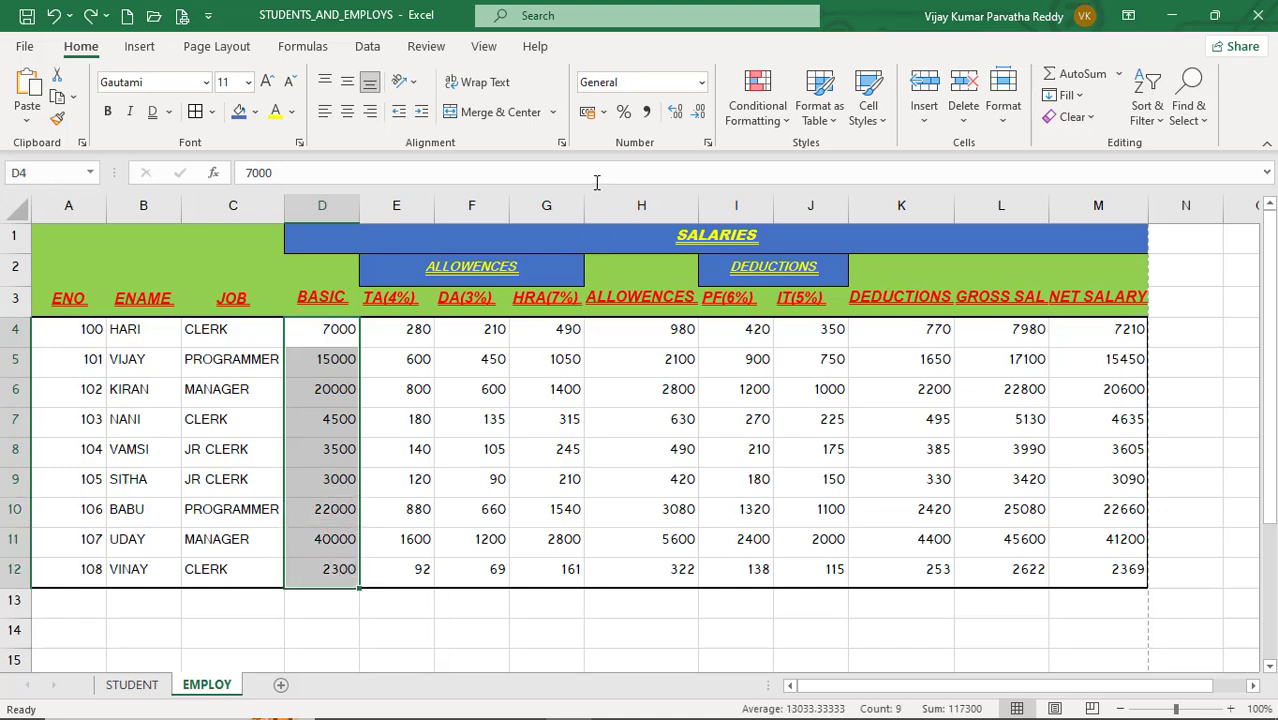
click(587, 115)
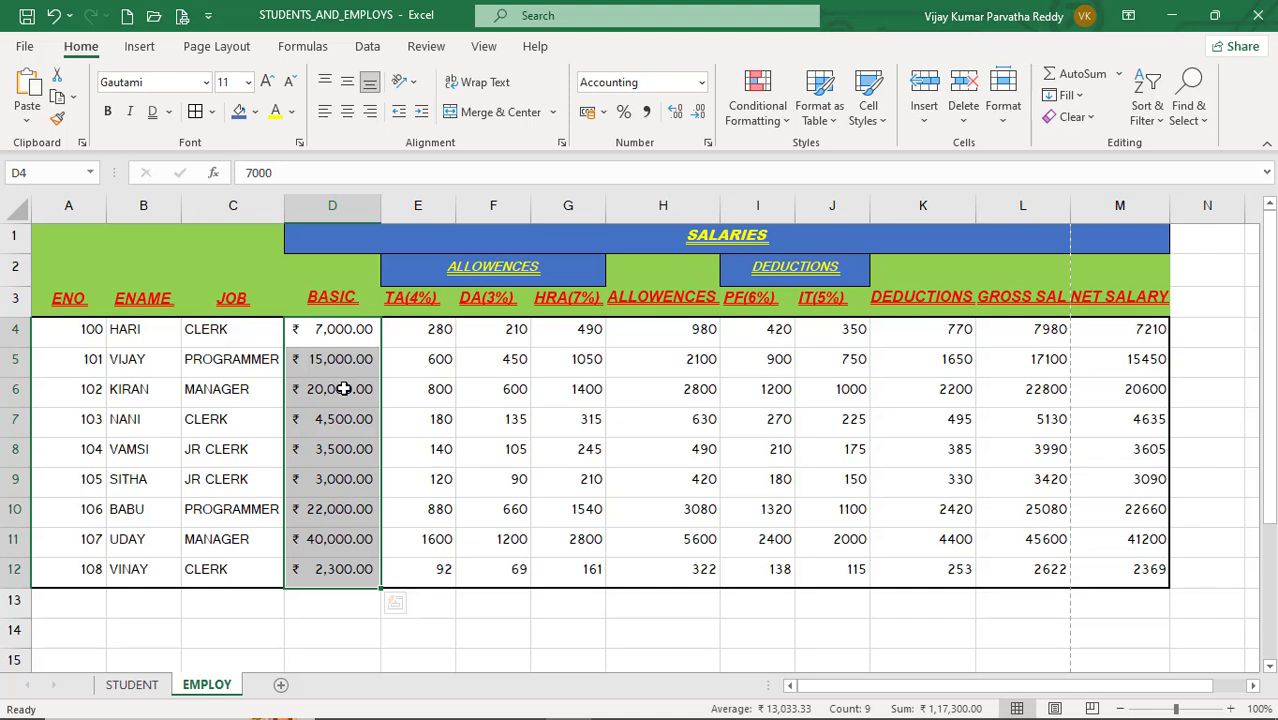
key(ctrl+z)
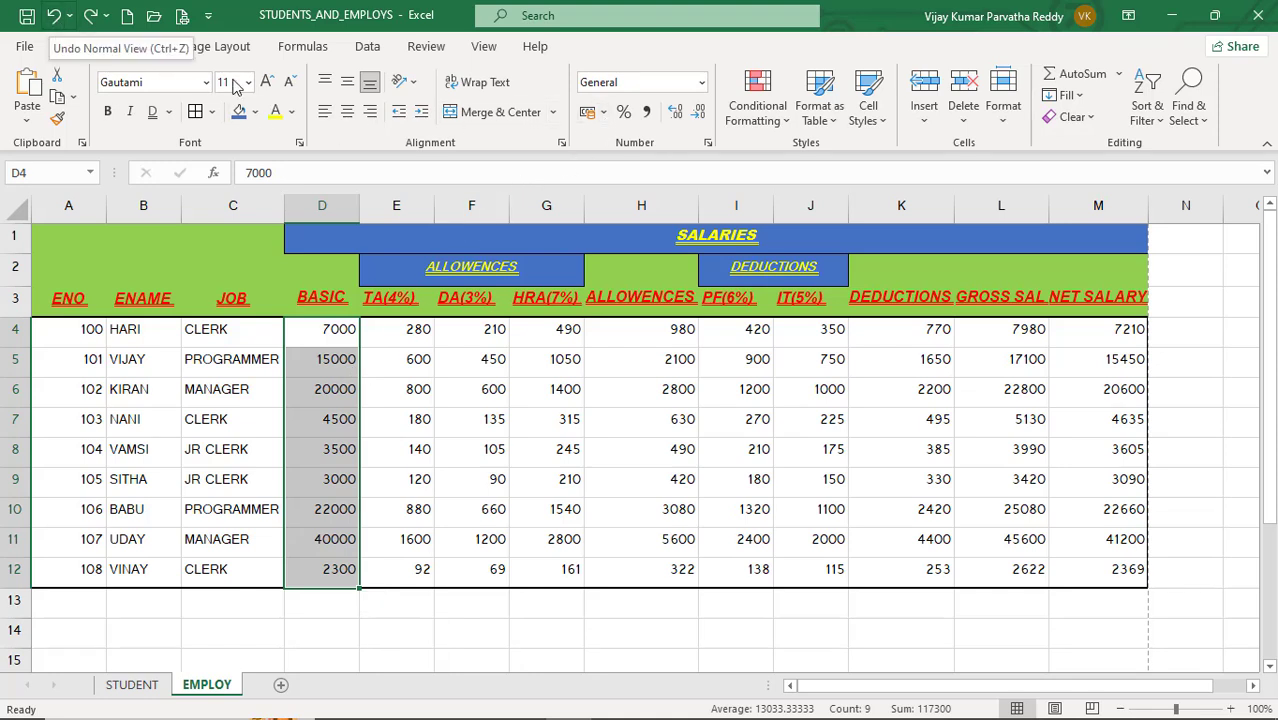
Step: Apply the ₹ Telugu accounting format to the BASIC values, then switch it to ₹ English (India)
click(604, 118)
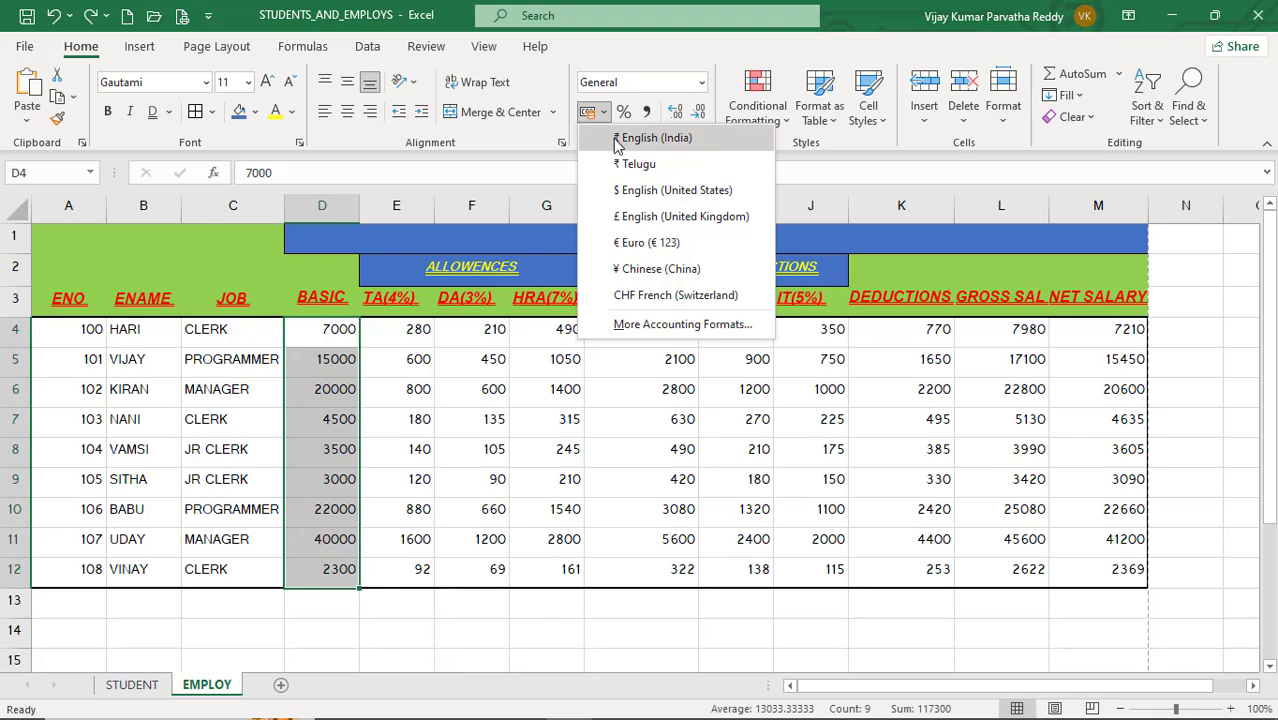
click(628, 165)
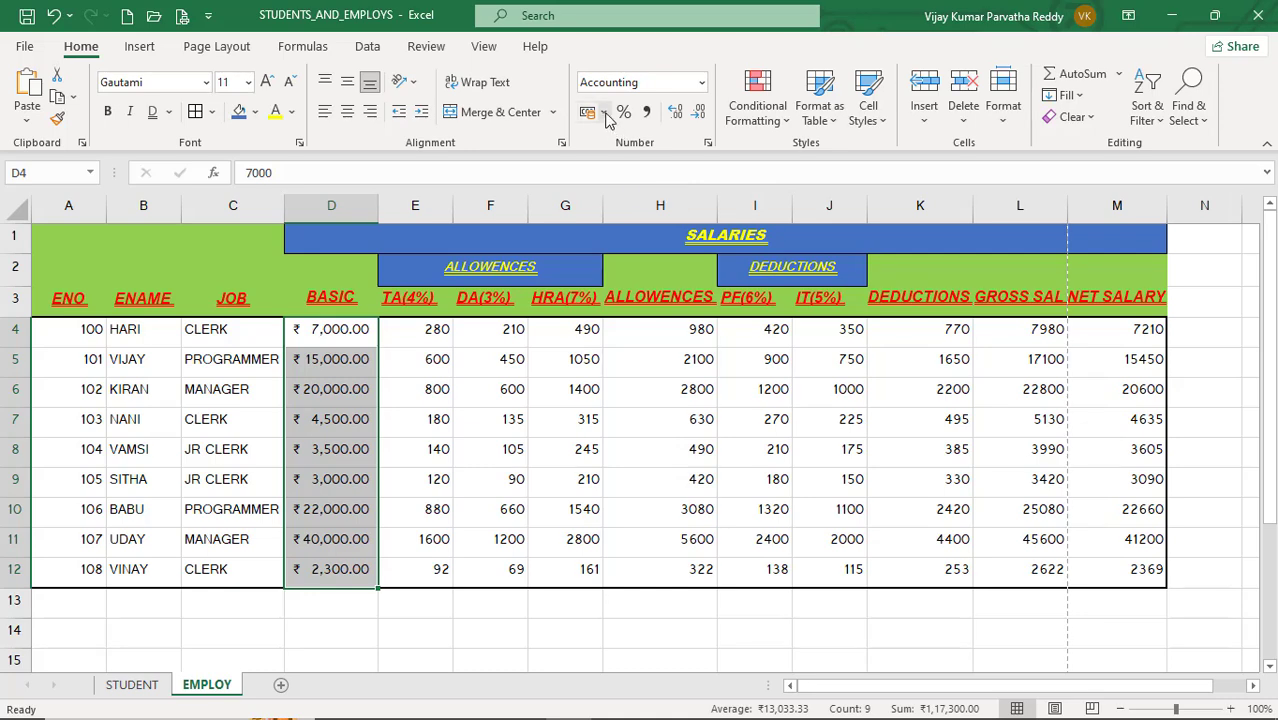
click(603, 112)
click(620, 147)
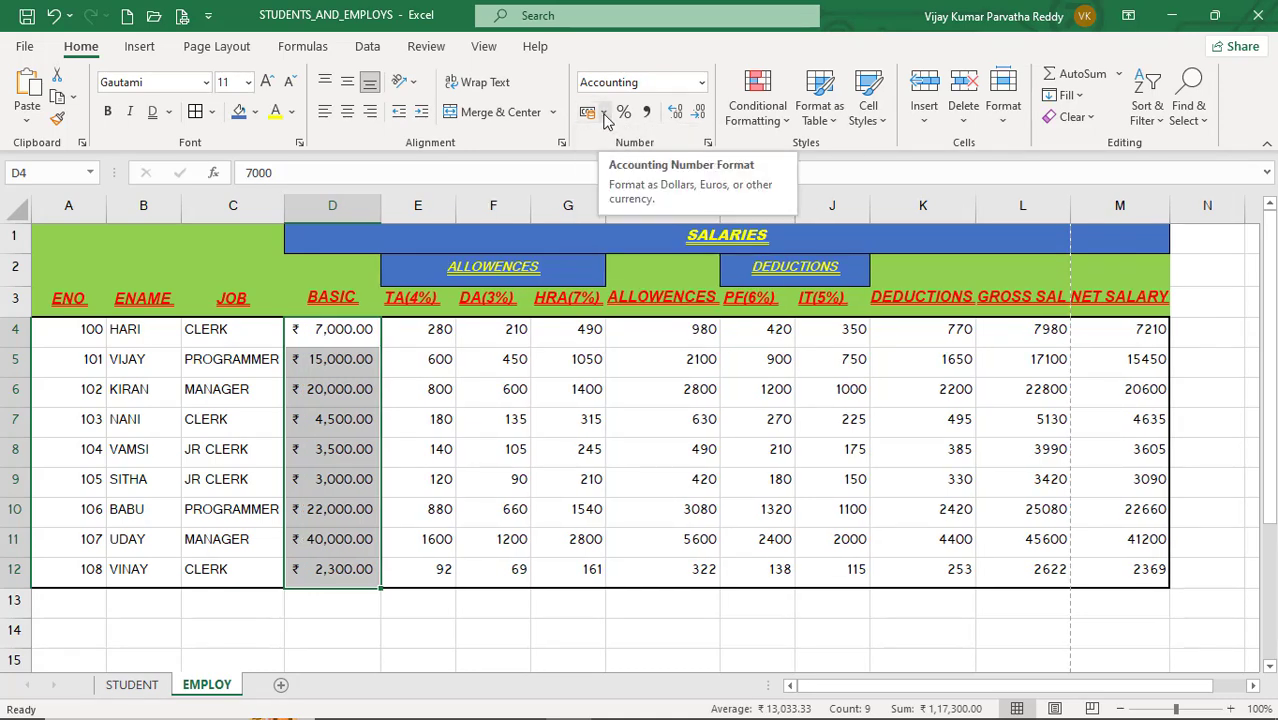
Step: Switch the BASIC values' accounting symbol to $ English (United States), then to £ English (United Kingdom)
click(604, 114)
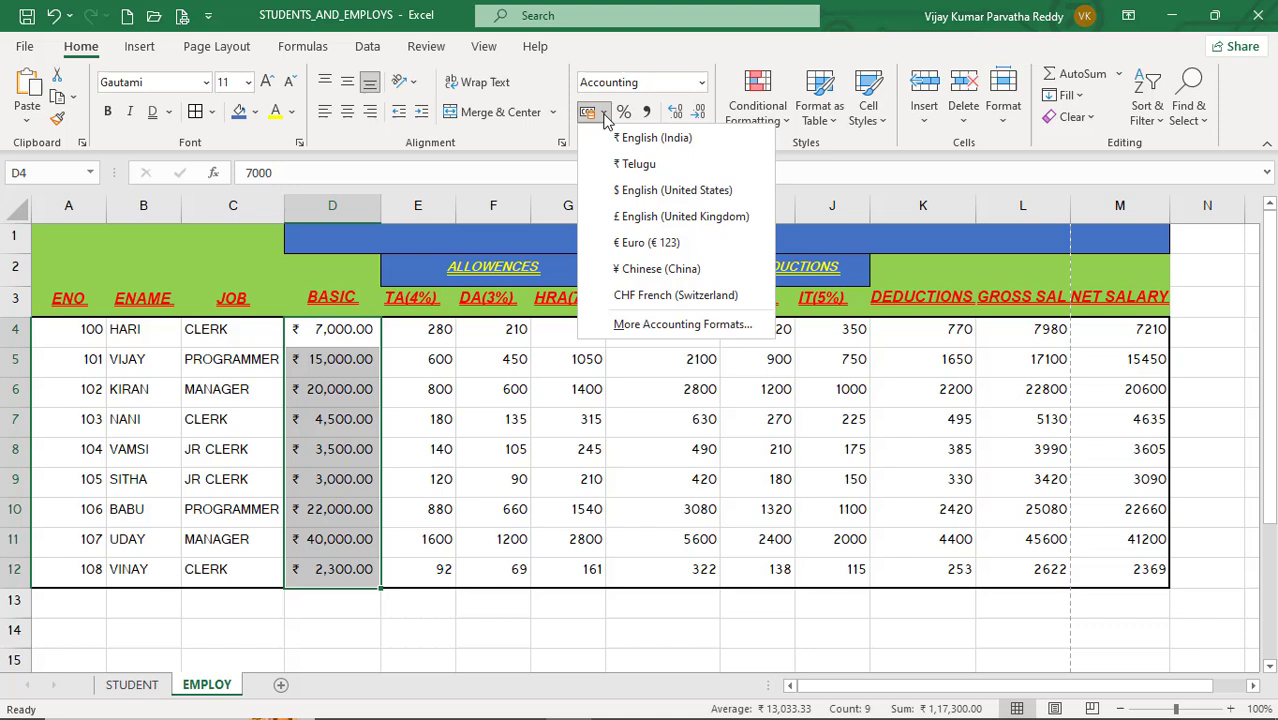
click(641, 197)
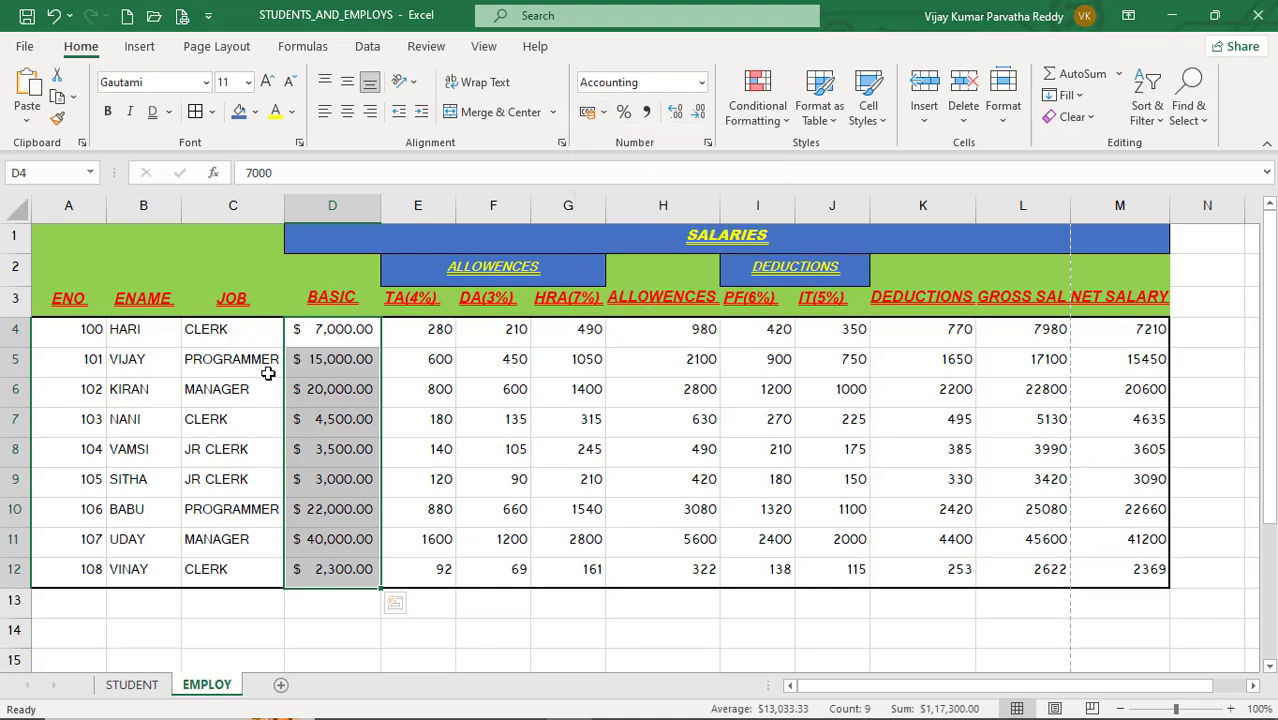
click(605, 113)
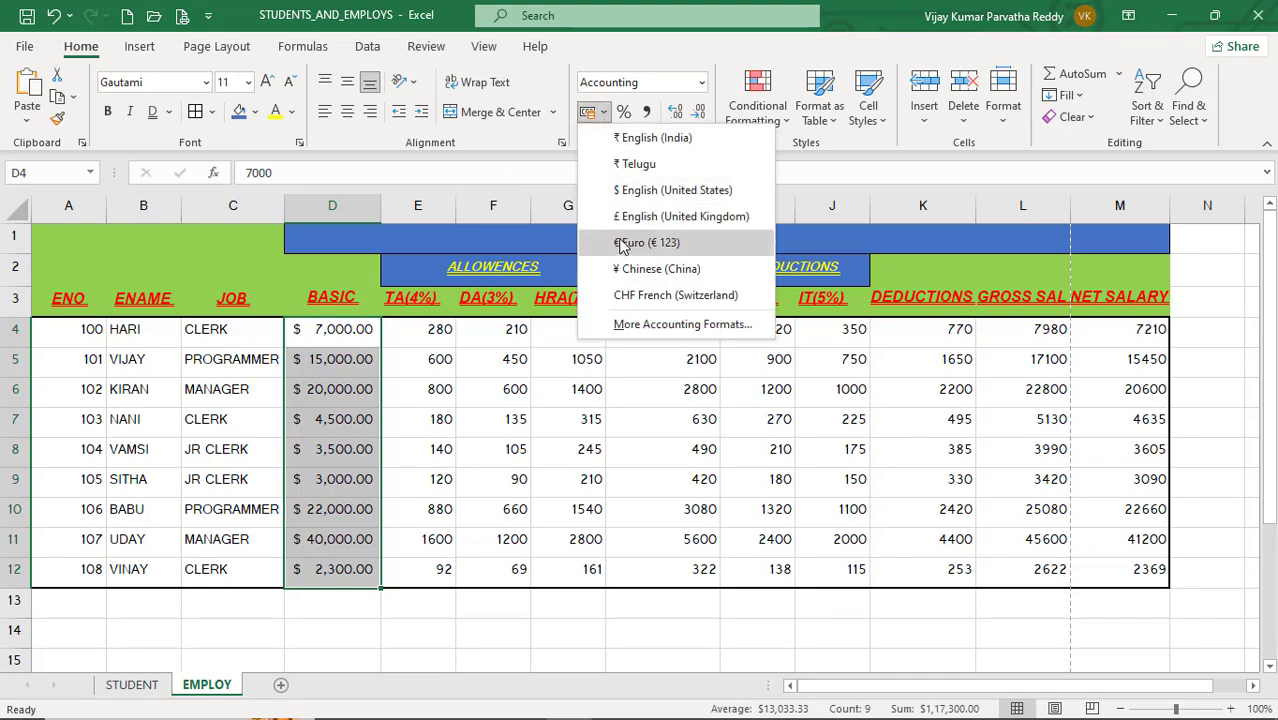
click(632, 222)
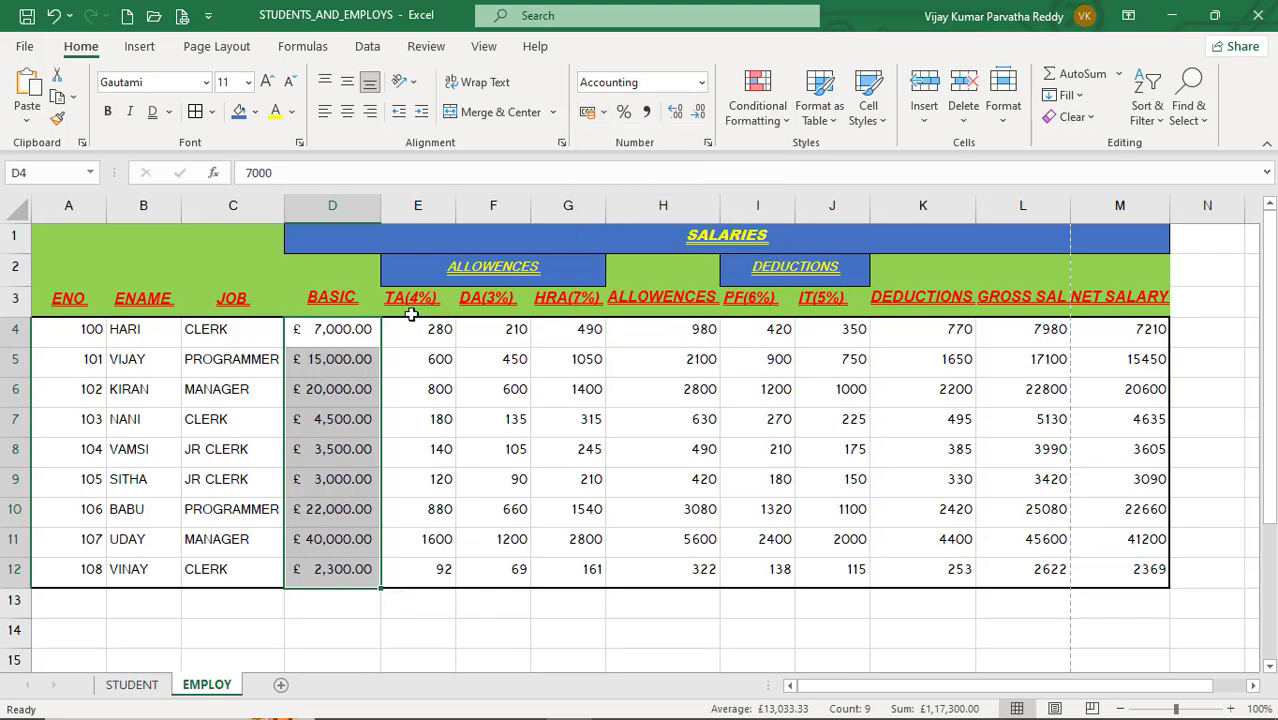
Step: Switch the BASIC values' accounting symbol to € Euro, then to ¥ Chinese (China)
click(604, 115)
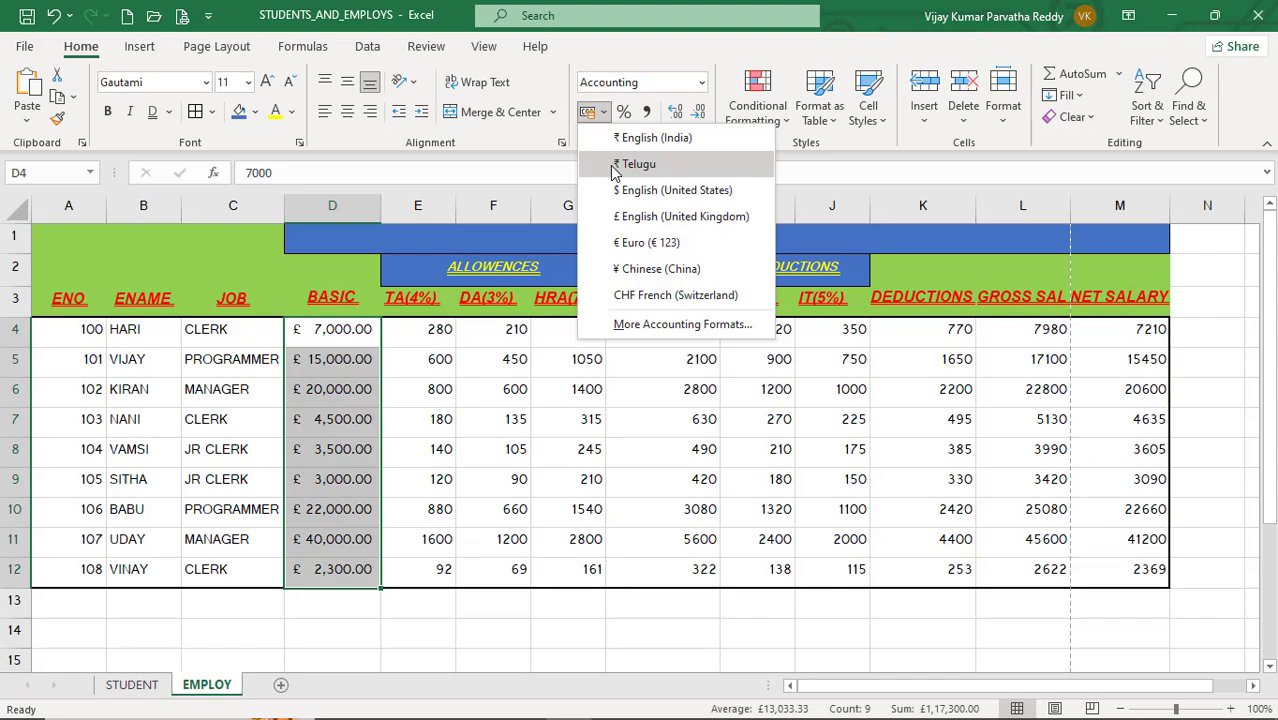
click(656, 244)
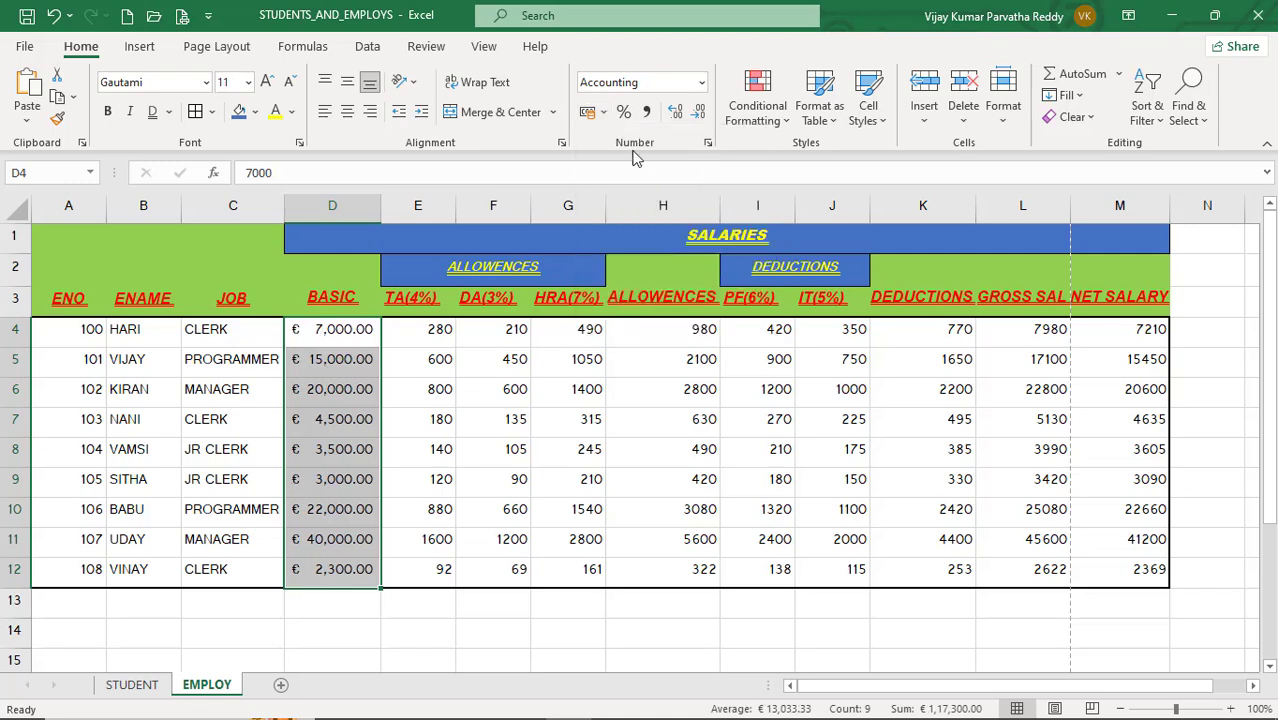
click(604, 119)
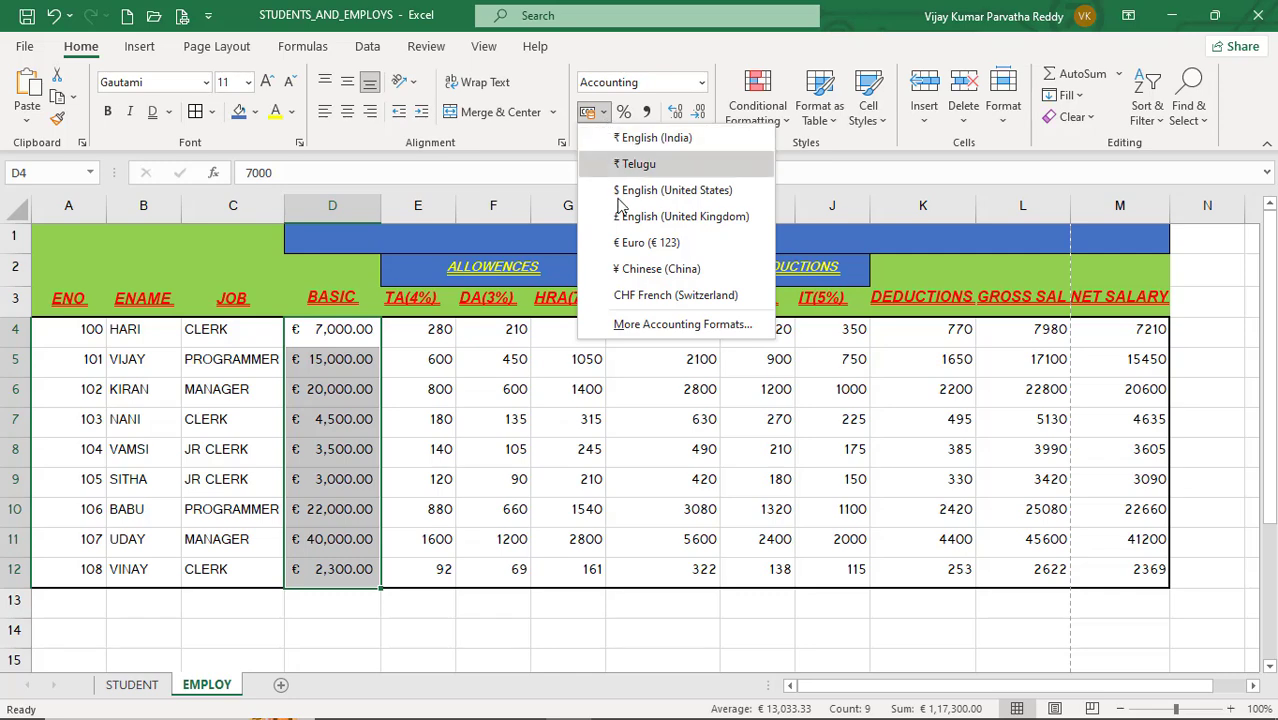
key(Escape)
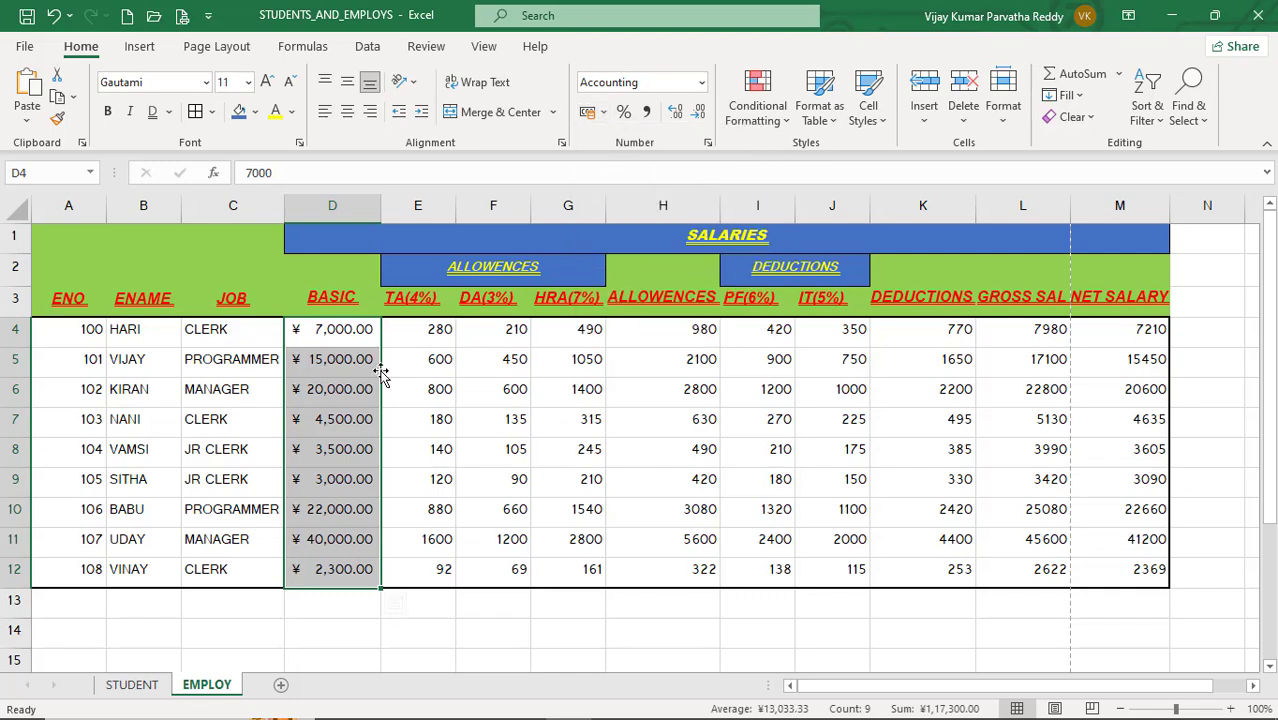
Step: Apply the ₹ English (India) accounting format to the BASIC values and then to all salary figures D4:M12
click(604, 118)
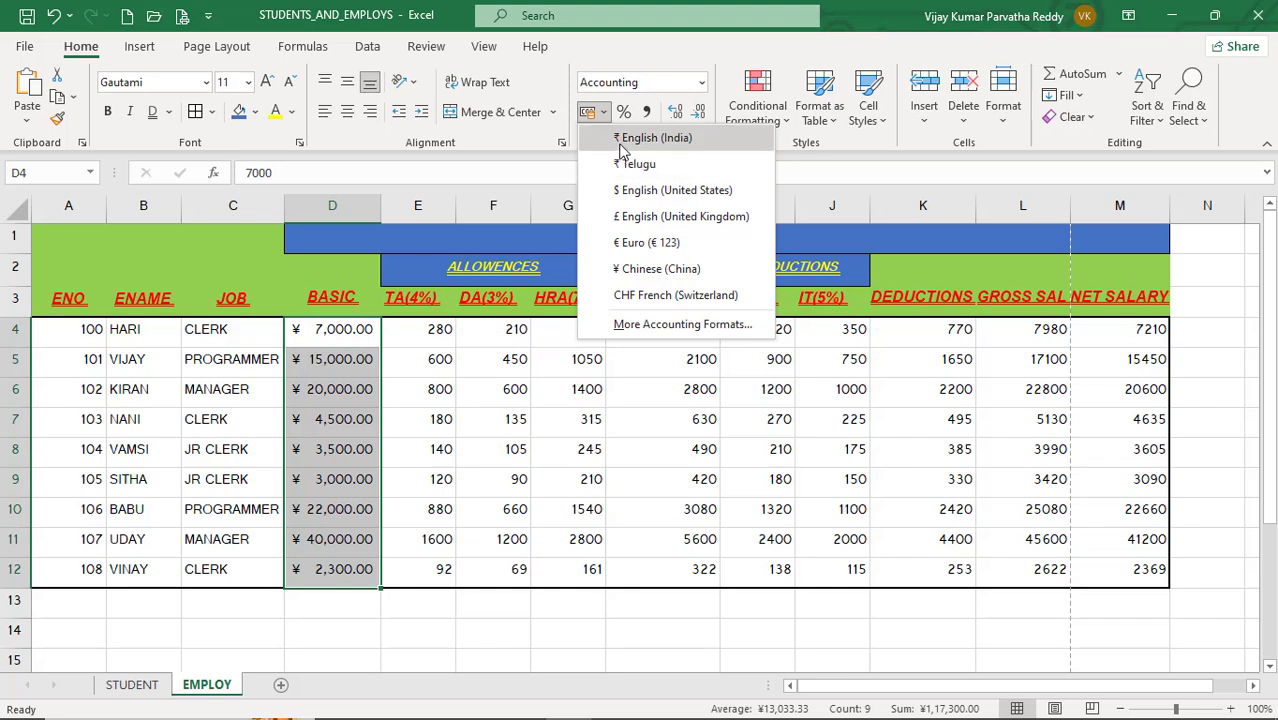
click(624, 140)
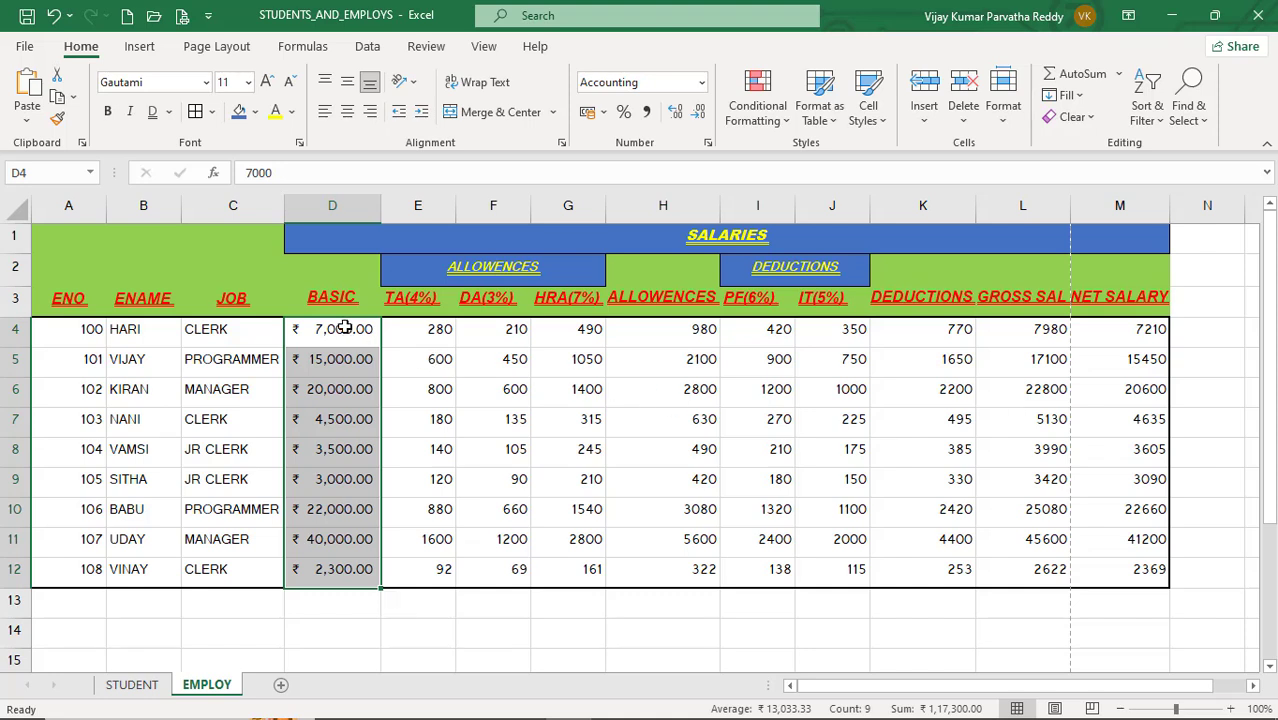
drag(337, 331, 1155, 566)
click(588, 113)
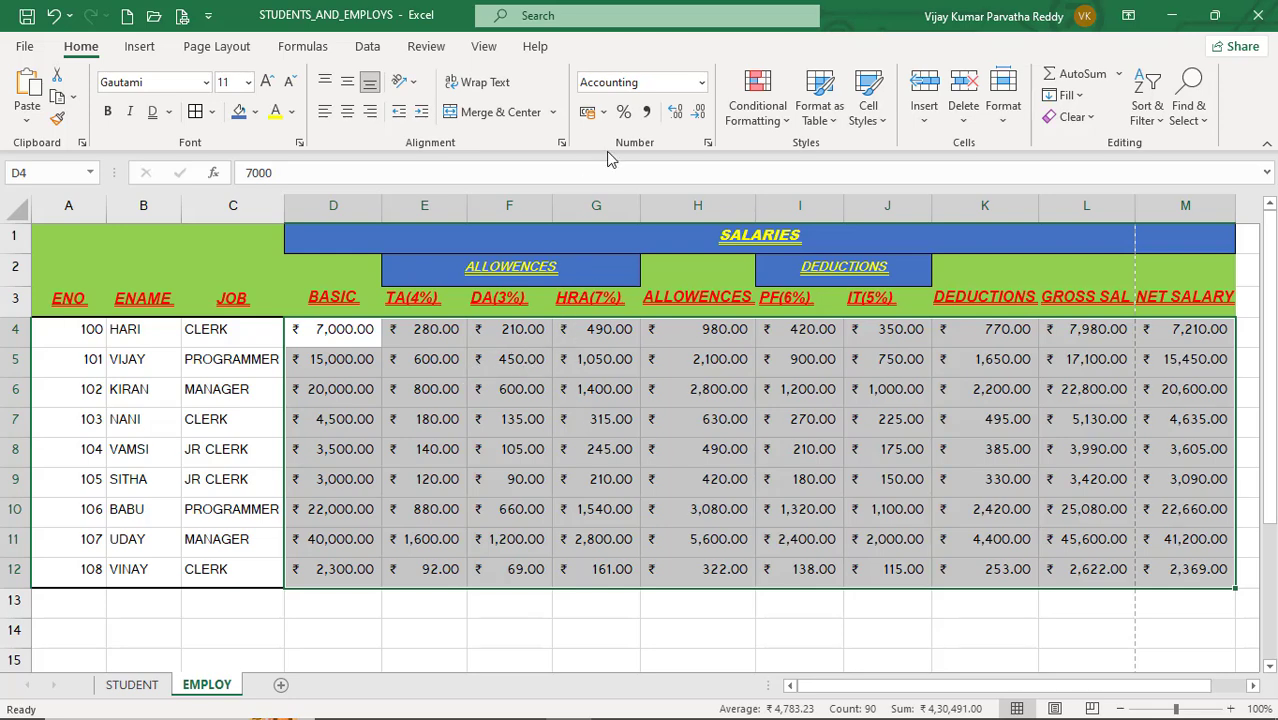
Step: Through More Accounting Formats, switch D4:M12 to the Currency format with 1 decimal place
click(604, 113)
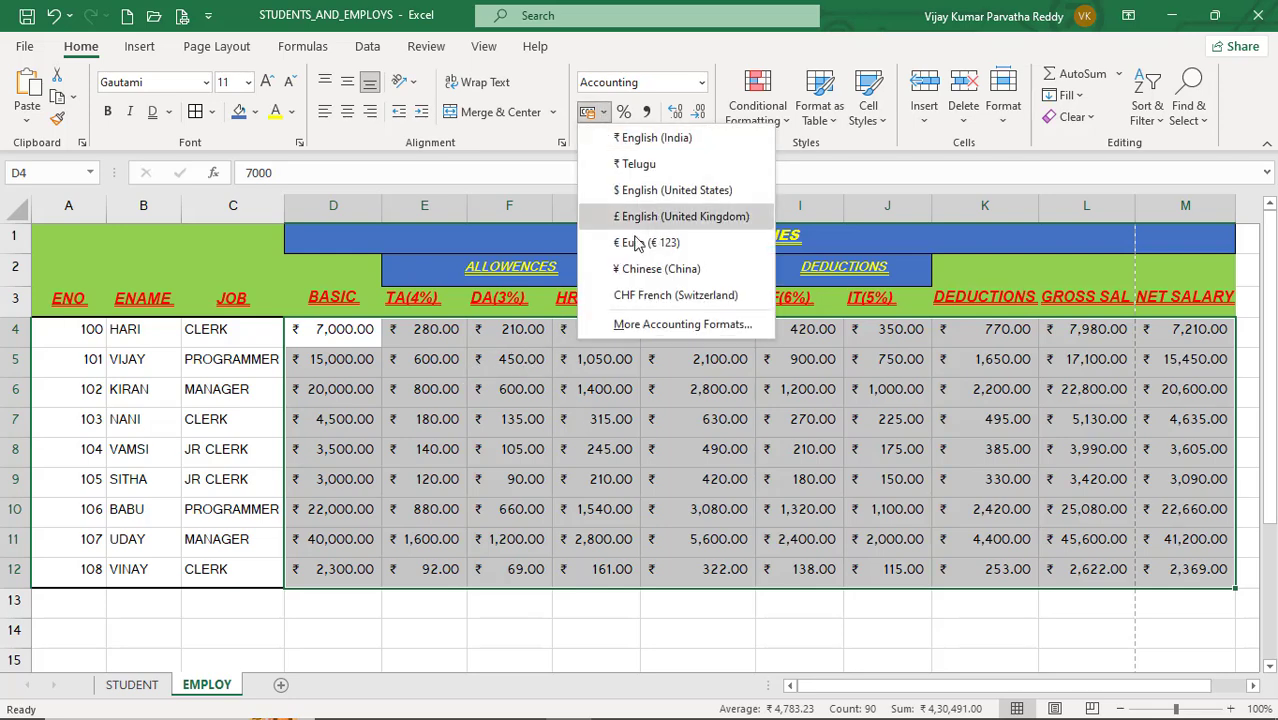
click(676, 326)
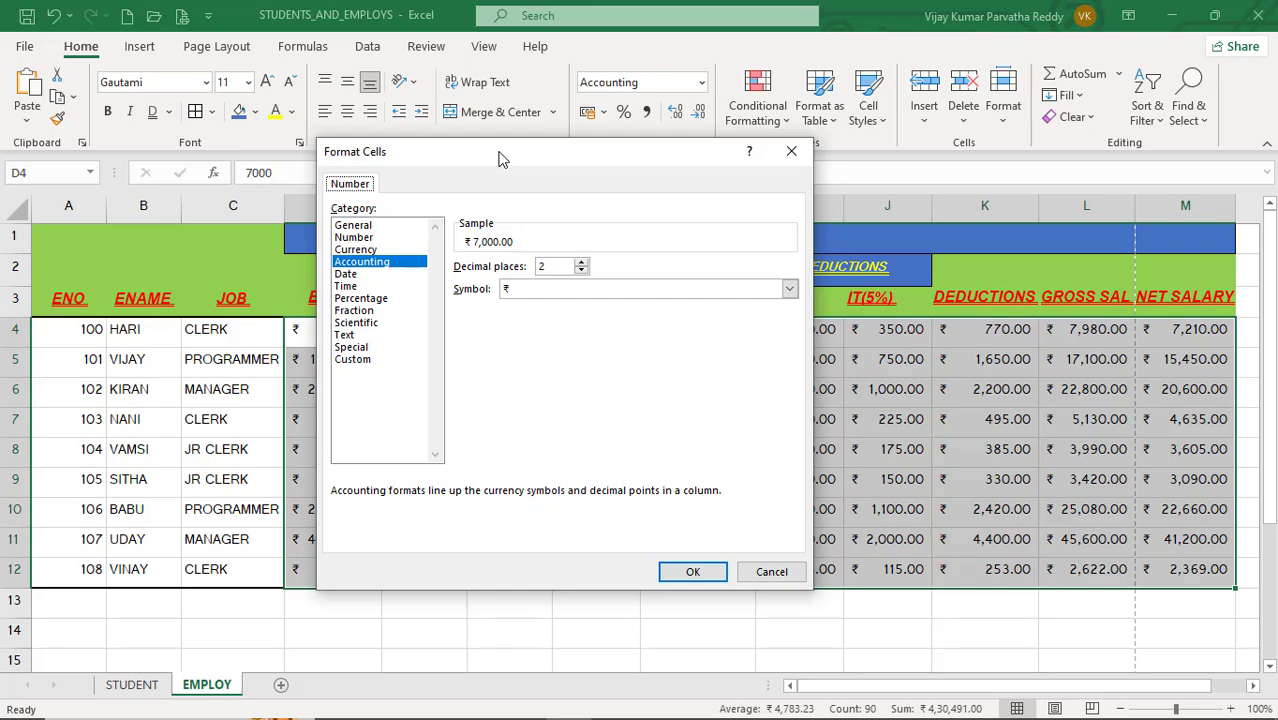
drag(497, 151, 670, 187)
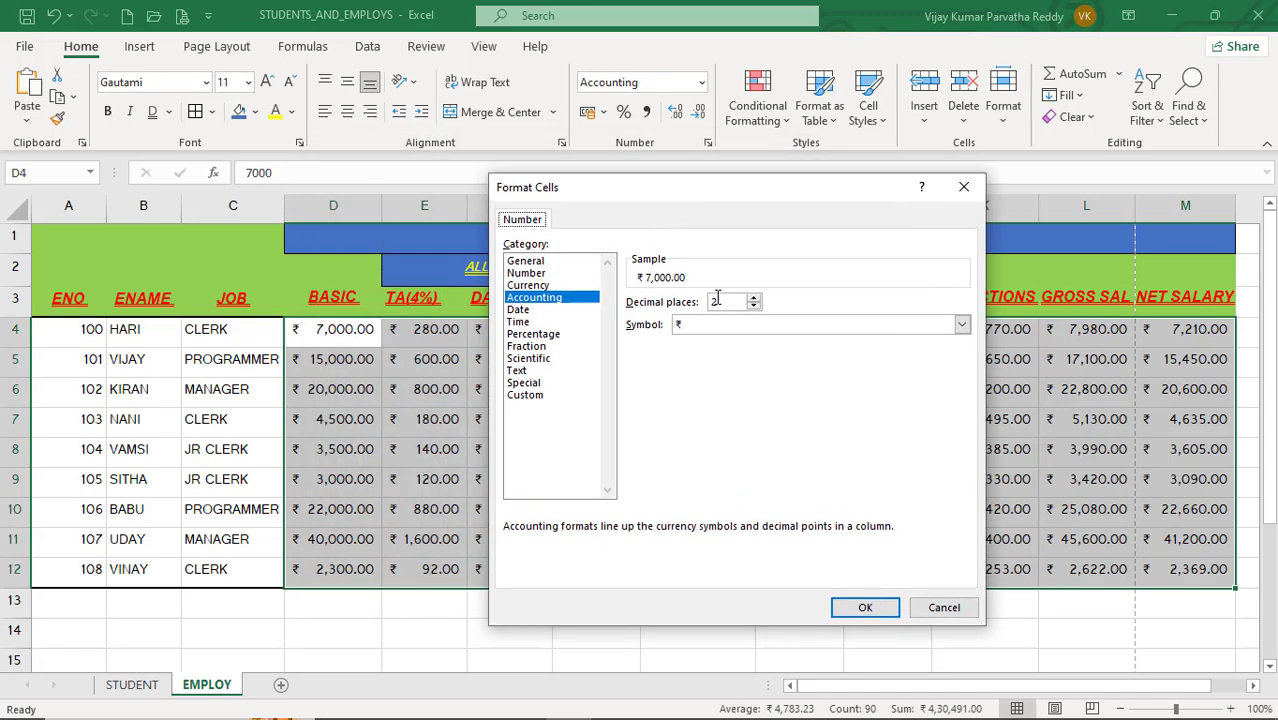
click(549, 287)
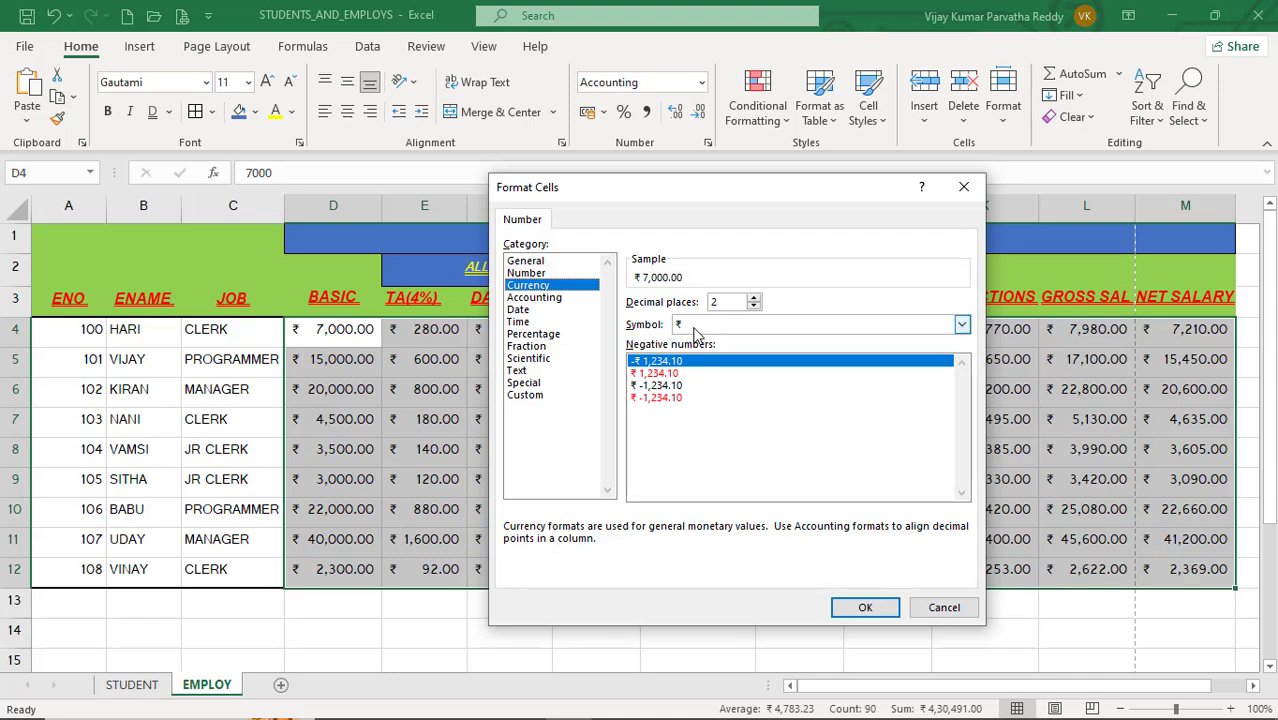
click(962, 326)
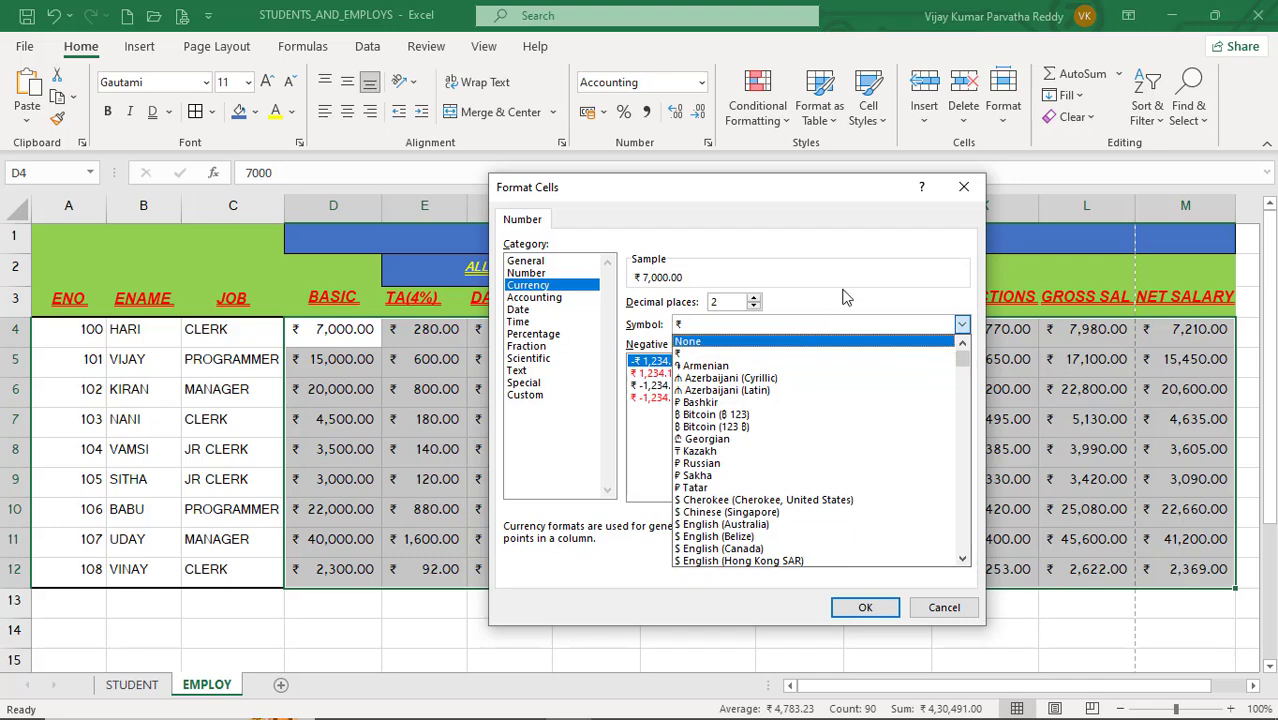
click(757, 307)
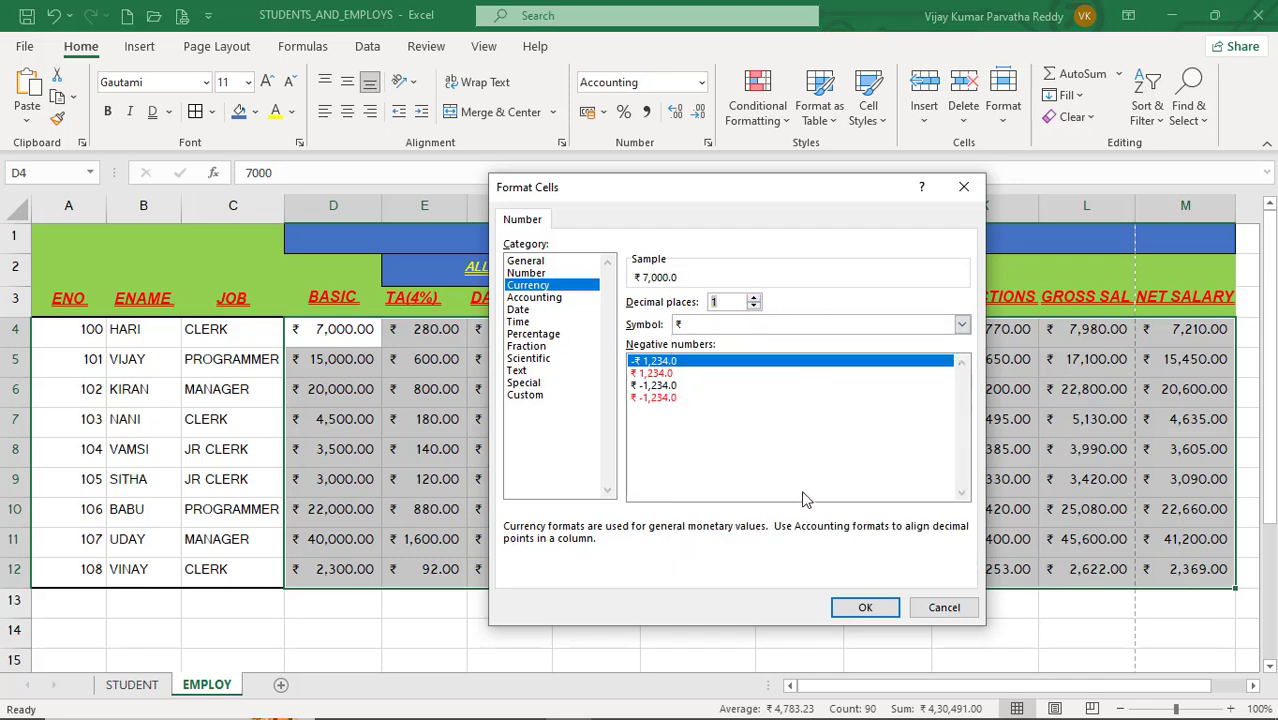
click(862, 608)
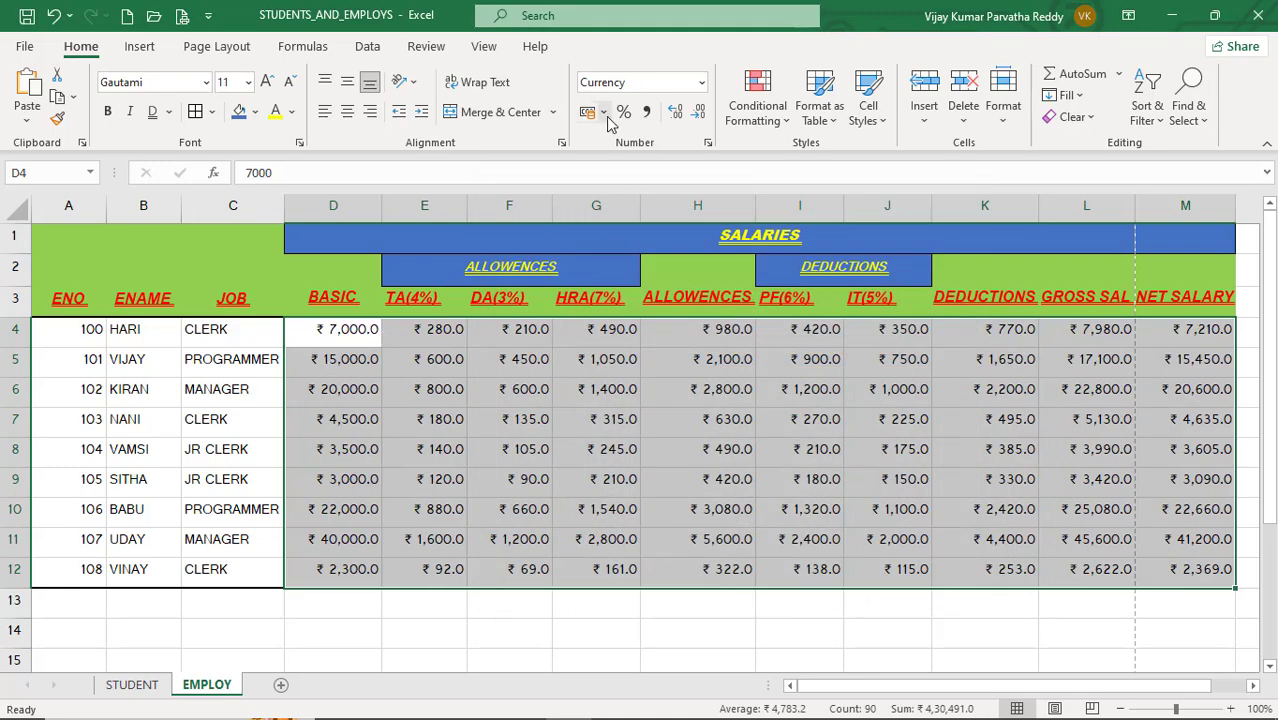
Step: Reopen the number format settings for D4:M12 and set the decimal places to 2
click(708, 146)
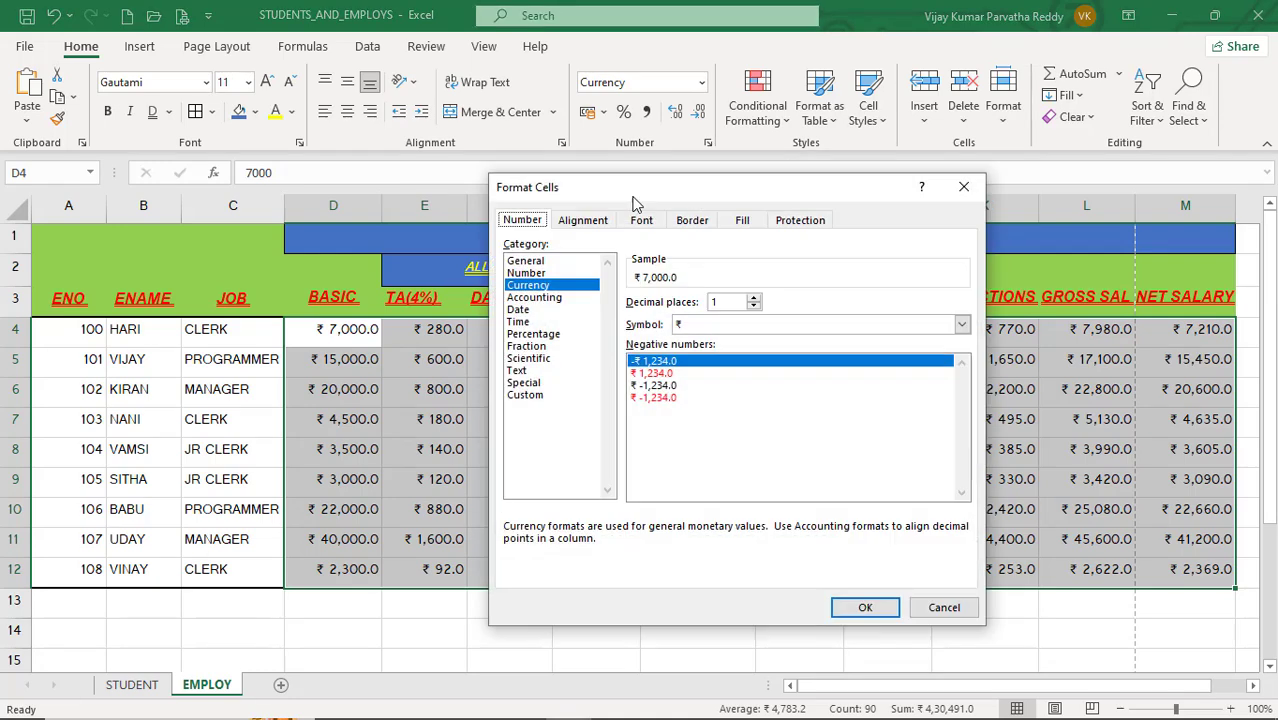
click(754, 298)
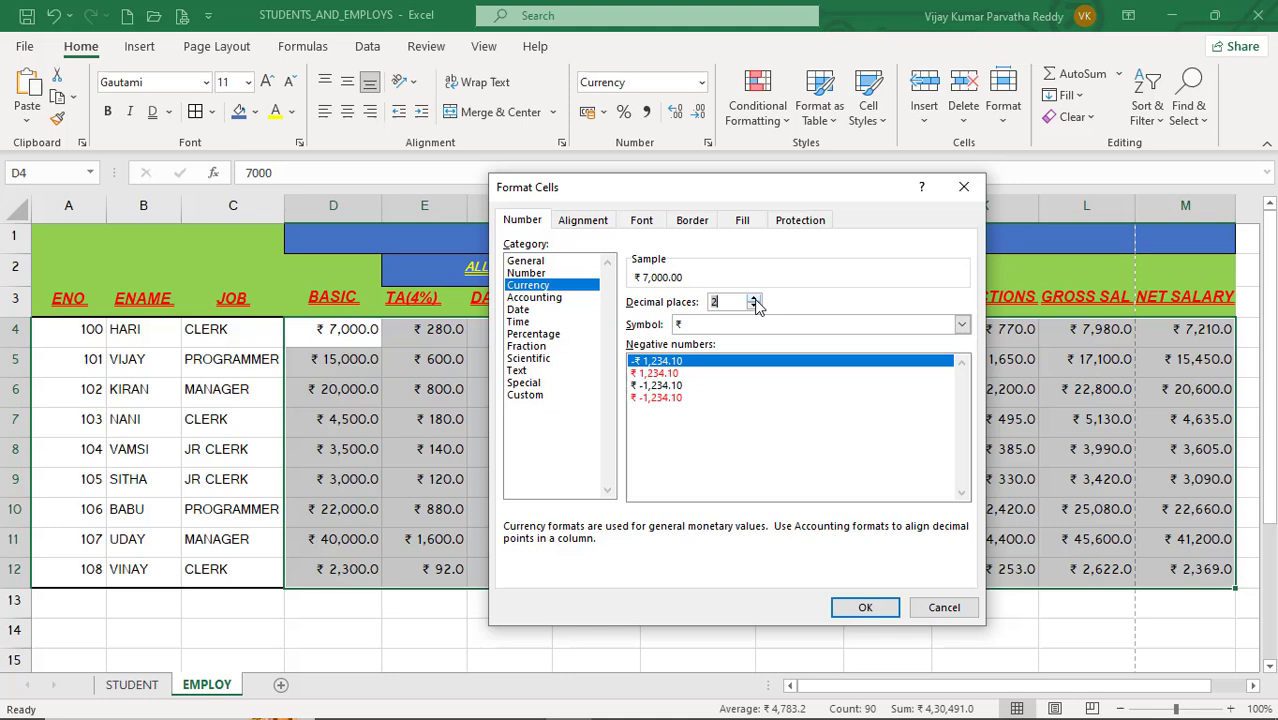
Step: Try the ₸ Kazakh currency symbol, then set the symbol back to ₹
click(961, 325)
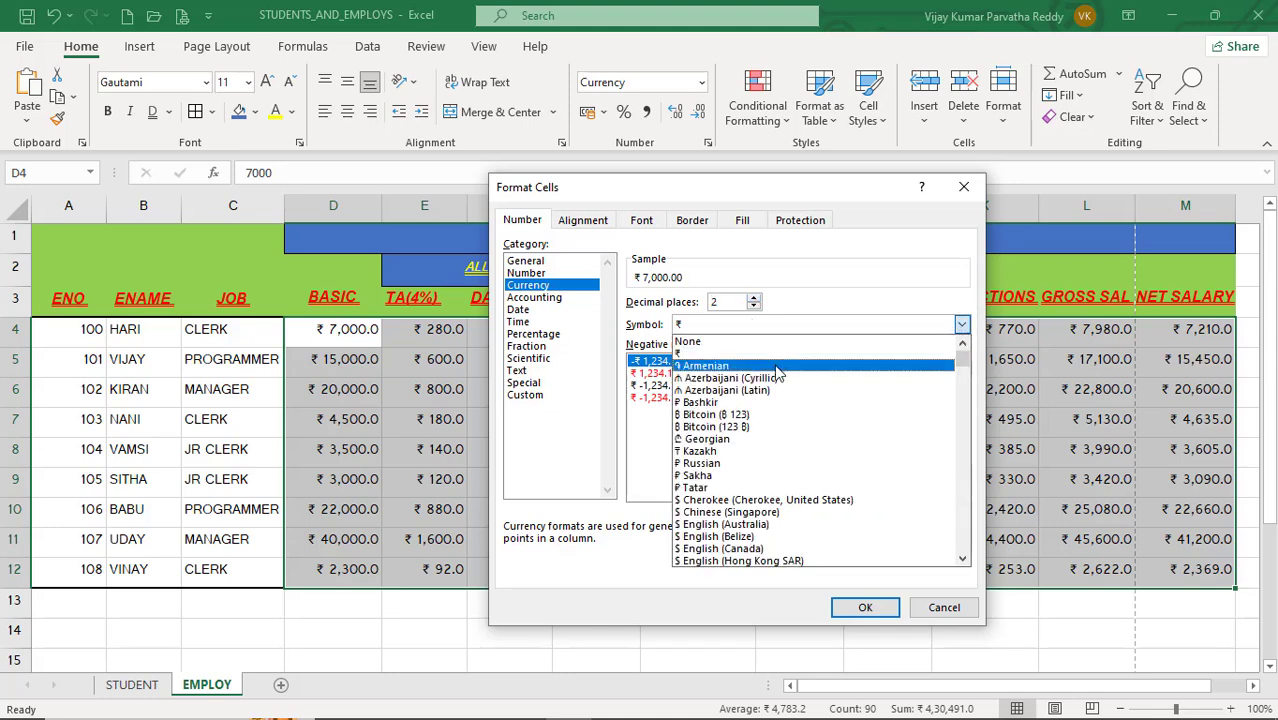
click(741, 458)
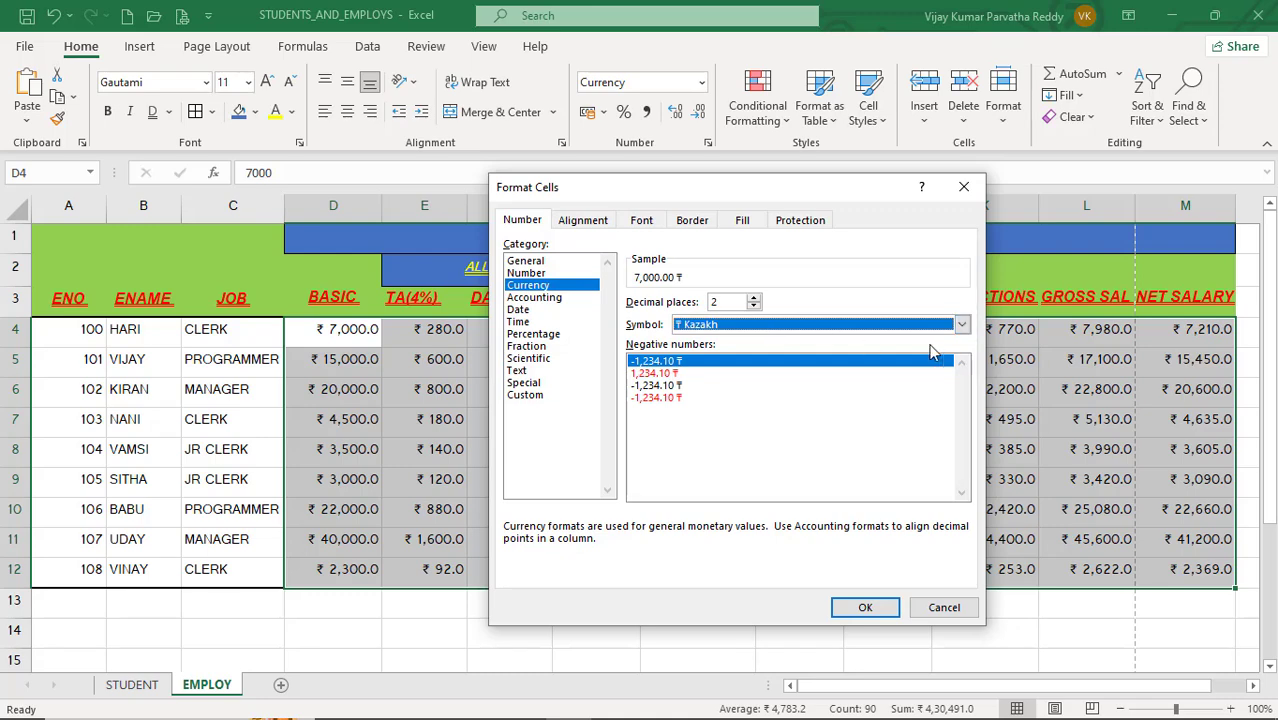
click(961, 324)
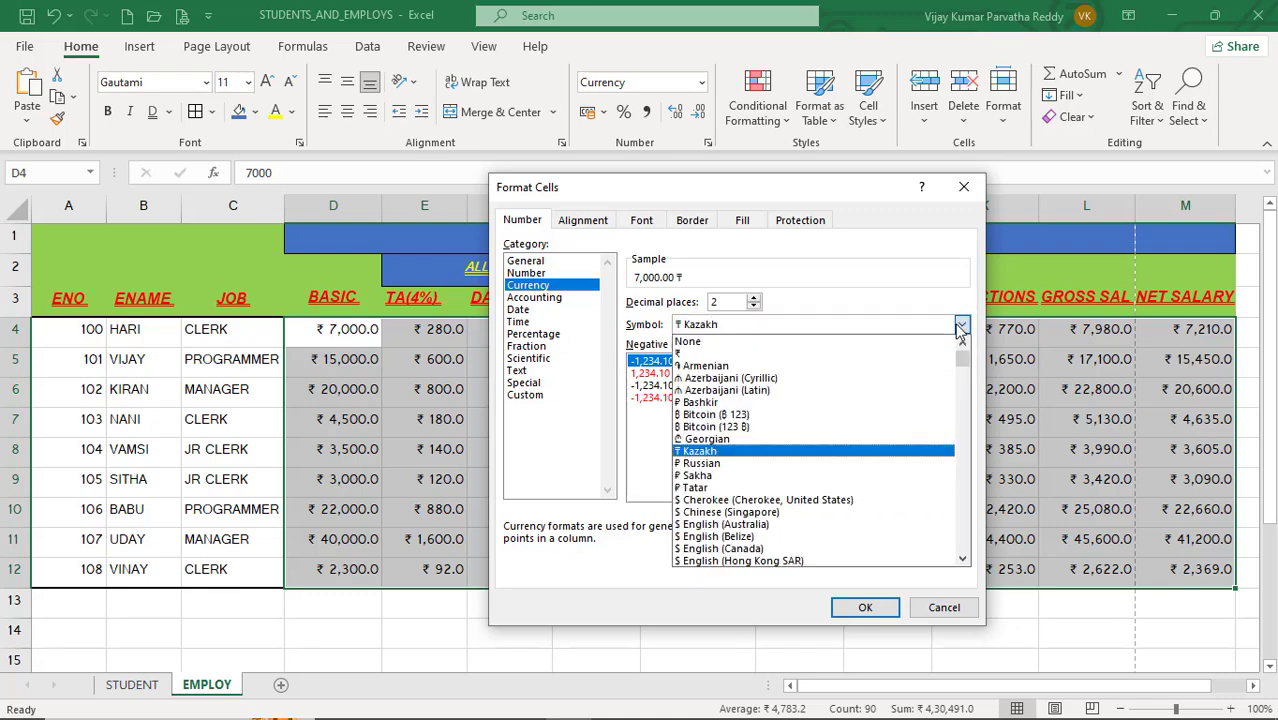
click(777, 356)
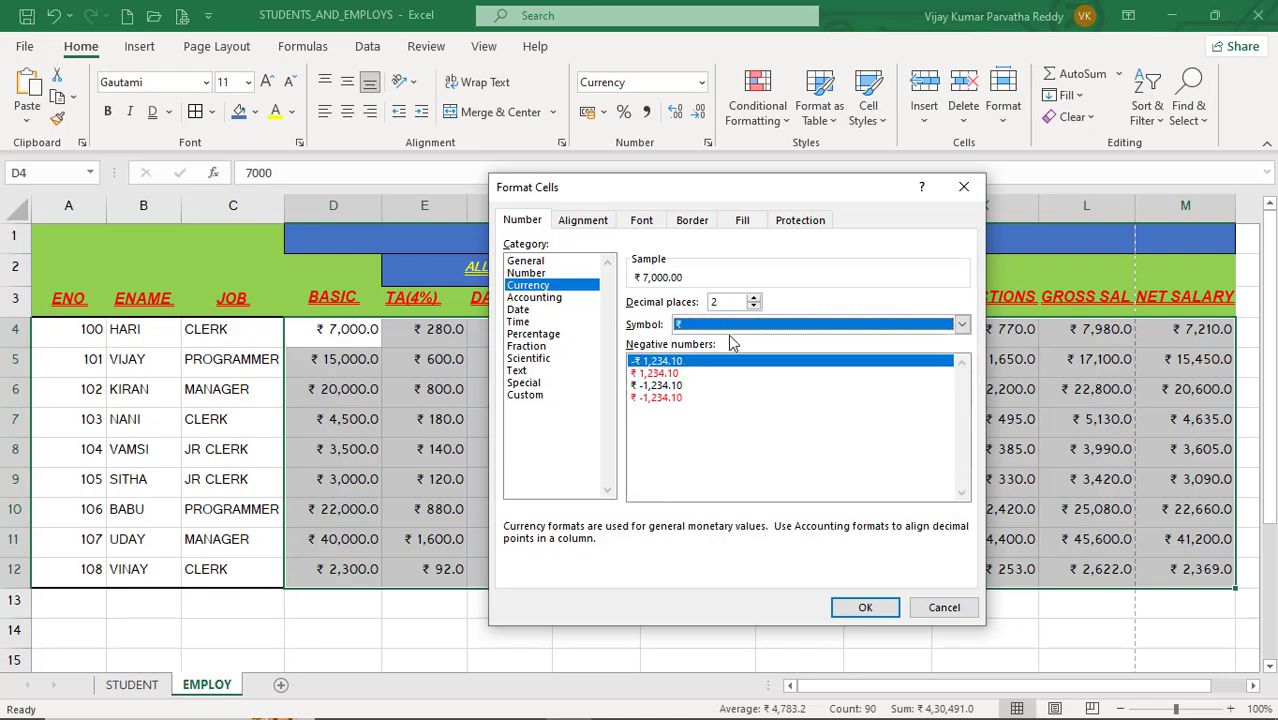
Step: Browse the Accounting, Date, Time, Percentage, Fraction, Scientific and Custom categories in Format Cells, then cancel the dialog
click(545, 297)
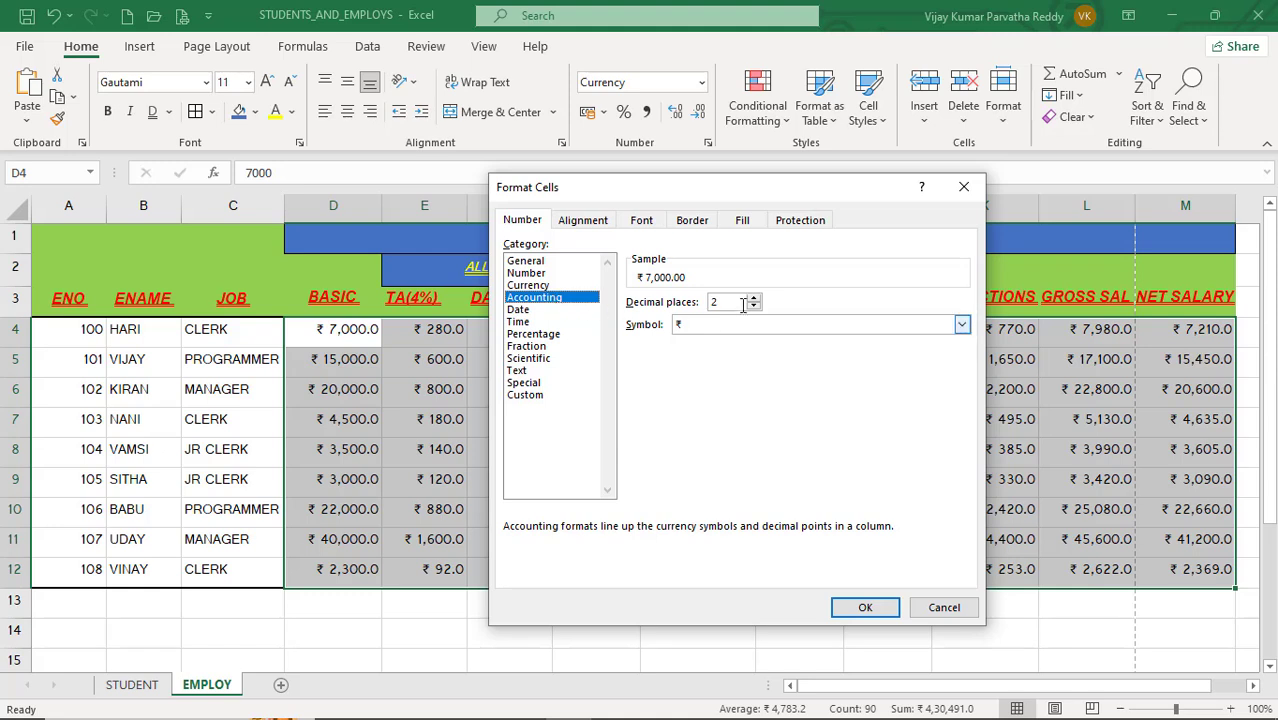
click(541, 311)
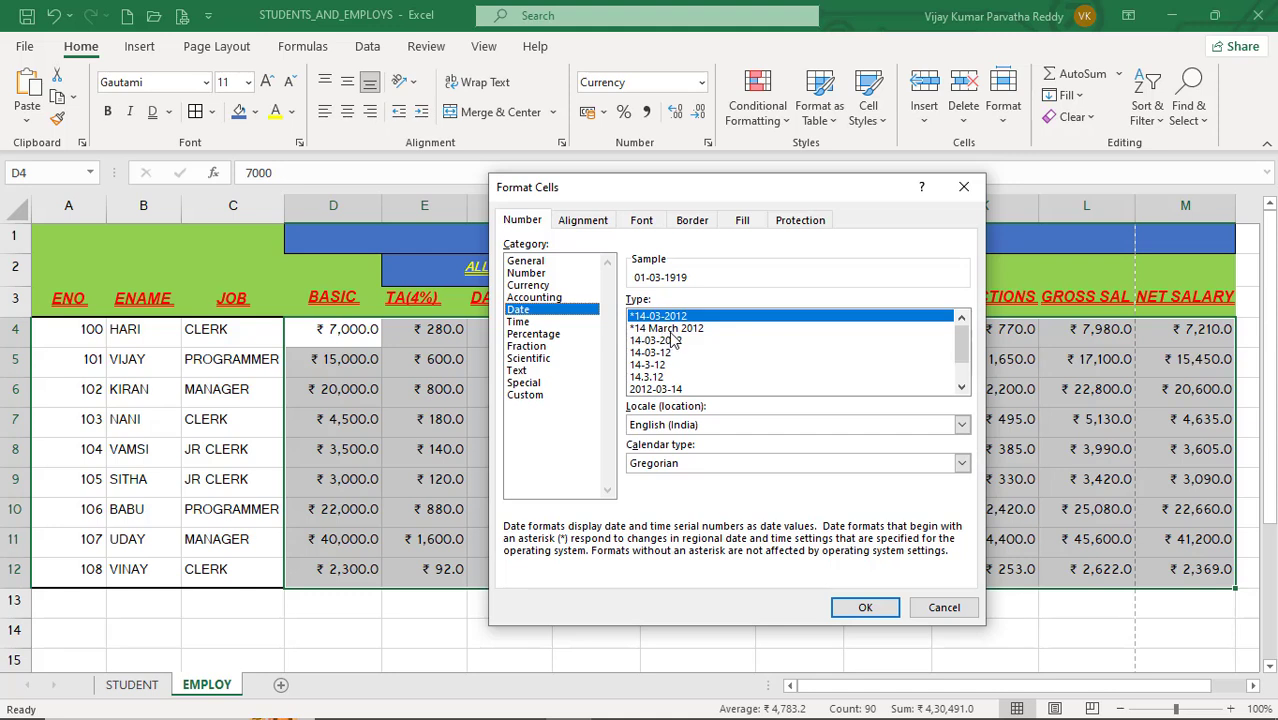
click(538, 323)
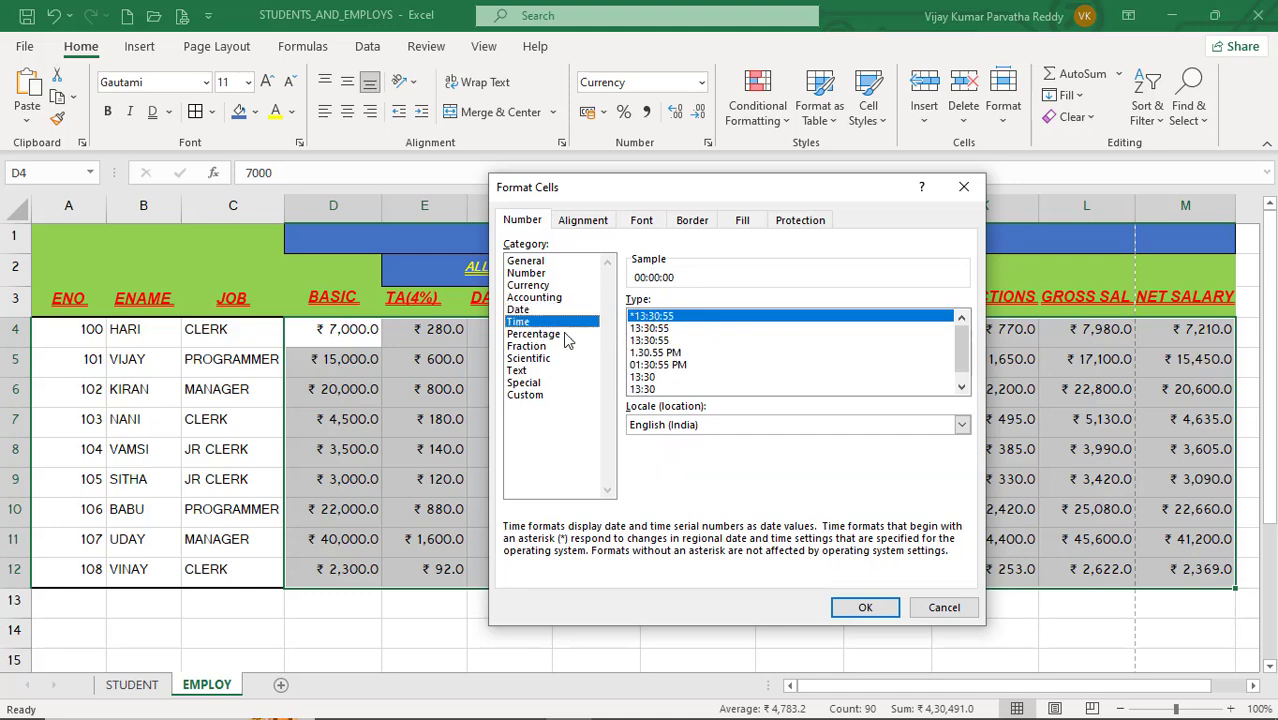
click(564, 338)
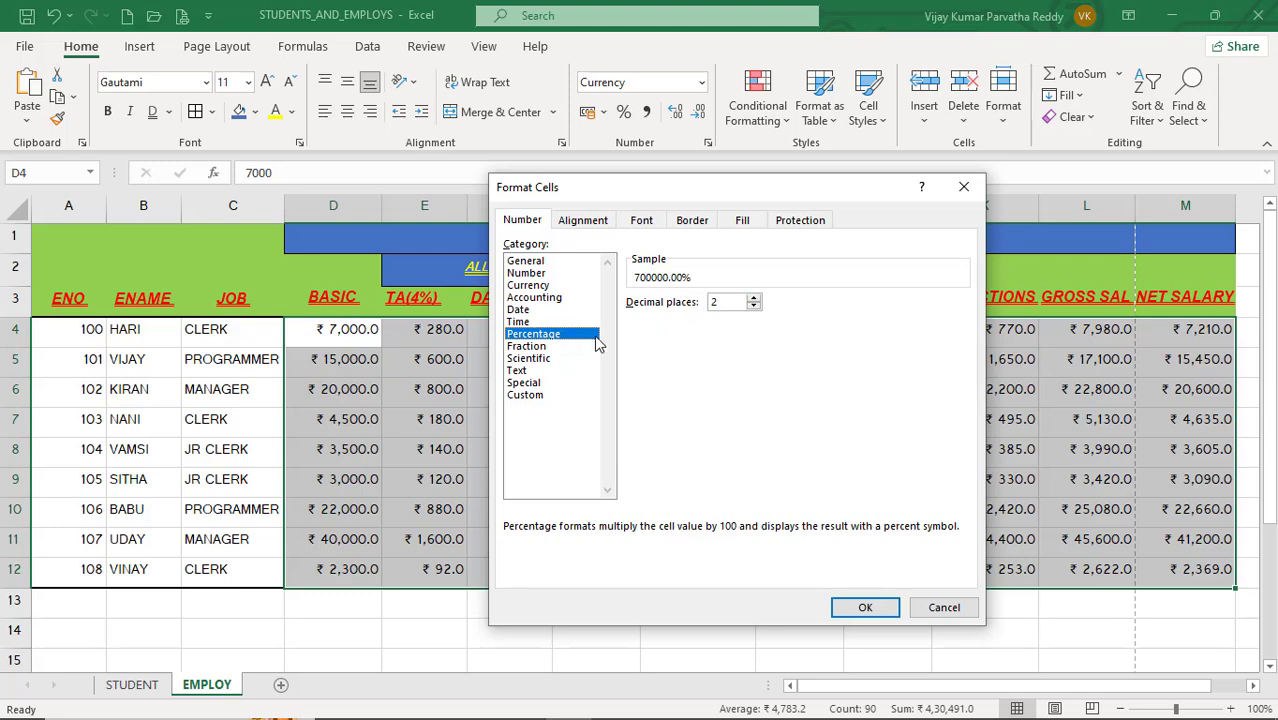
click(553, 360)
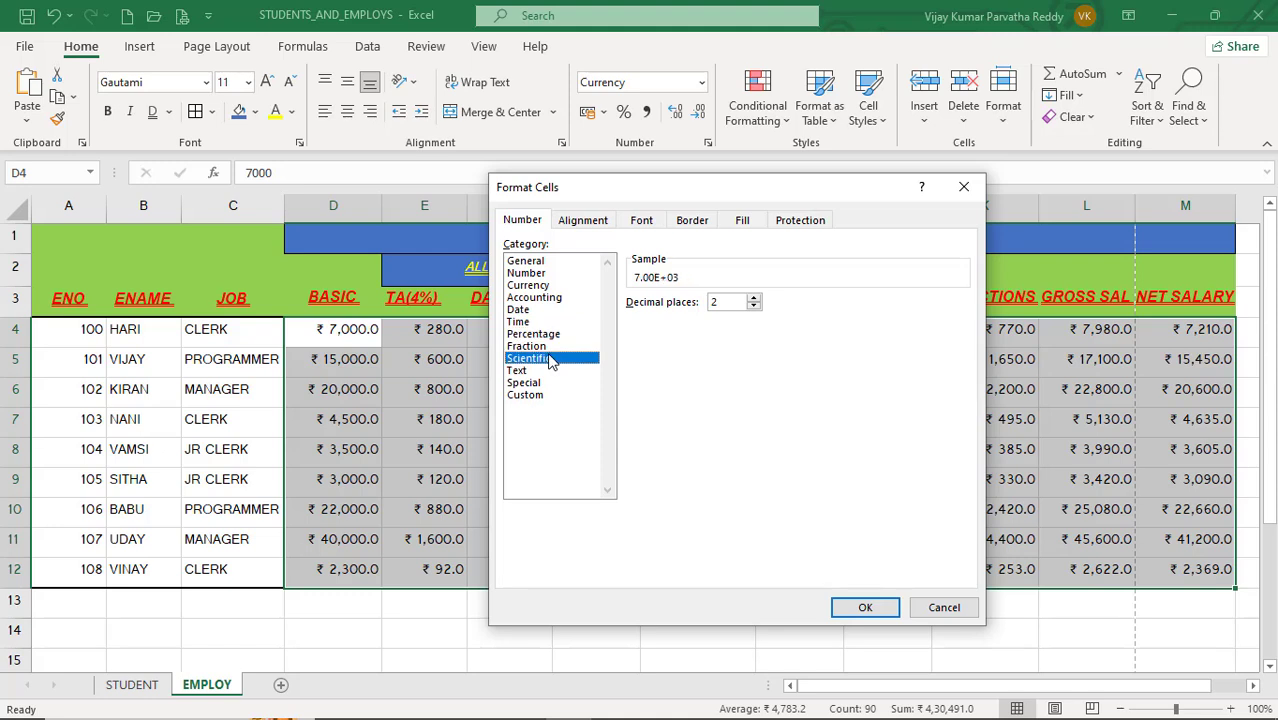
click(548, 347)
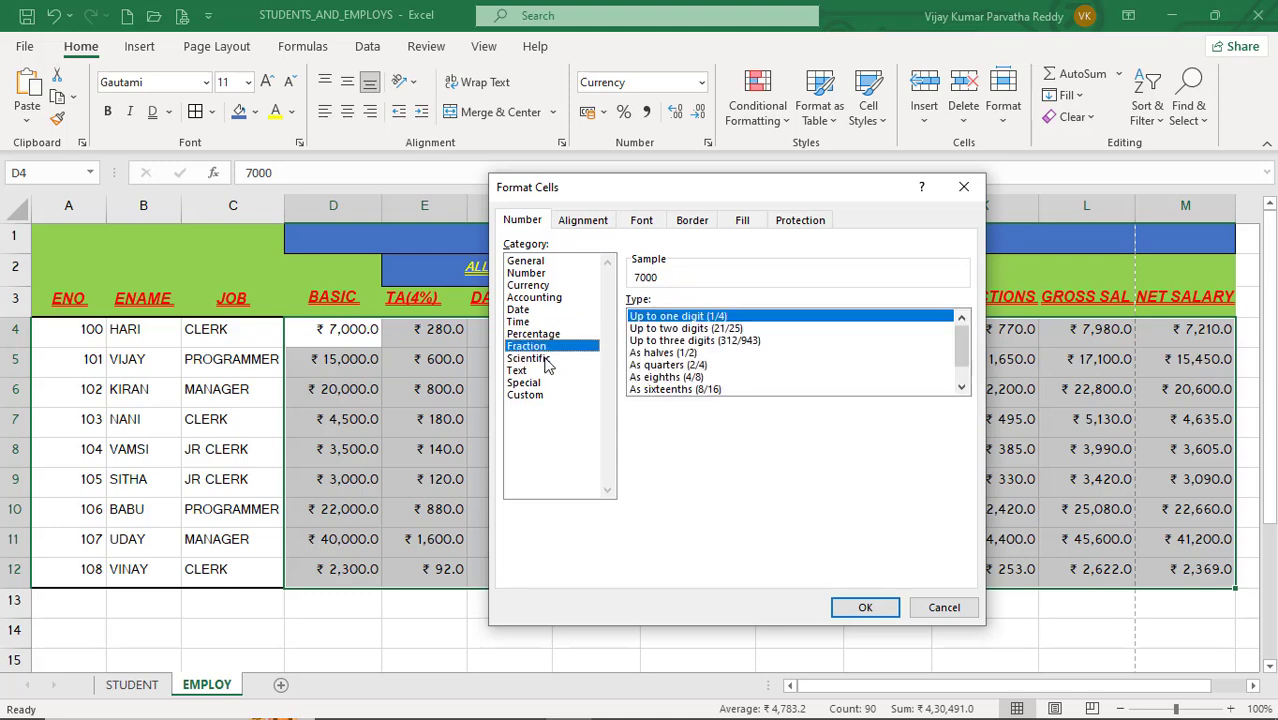
click(548, 358)
click(548, 347)
click(543, 398)
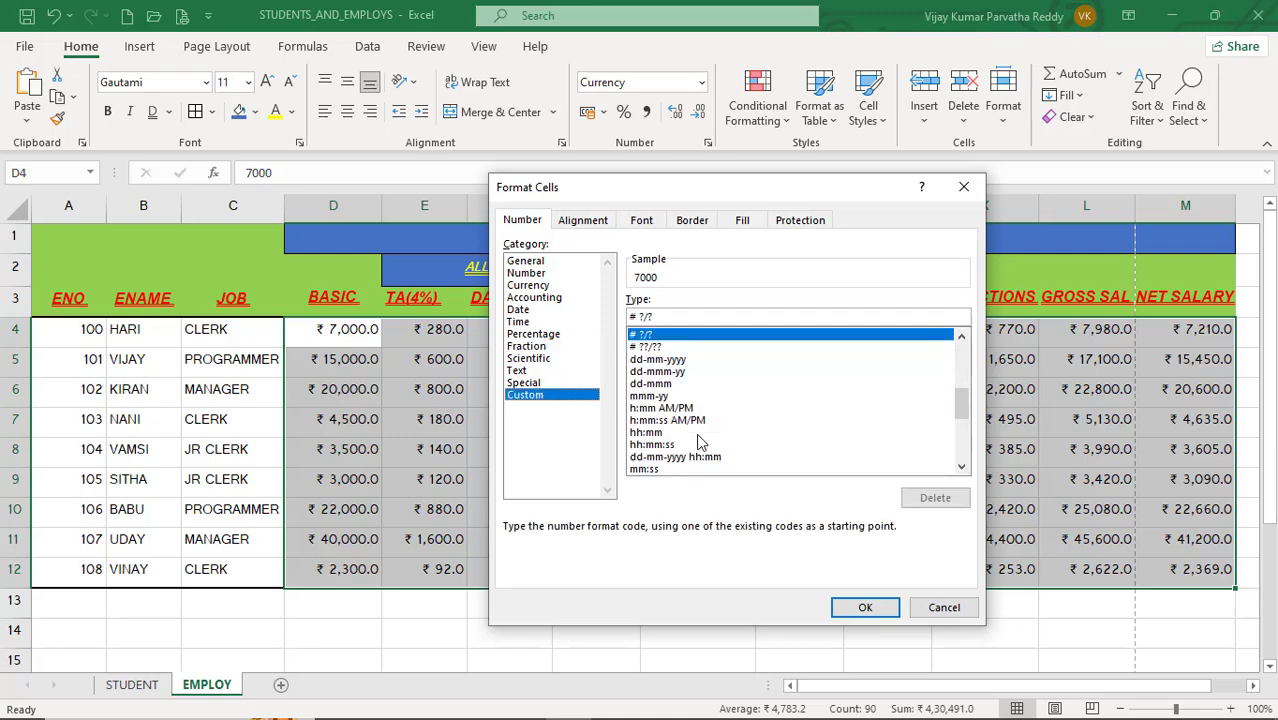
drag(964, 400, 958, 352)
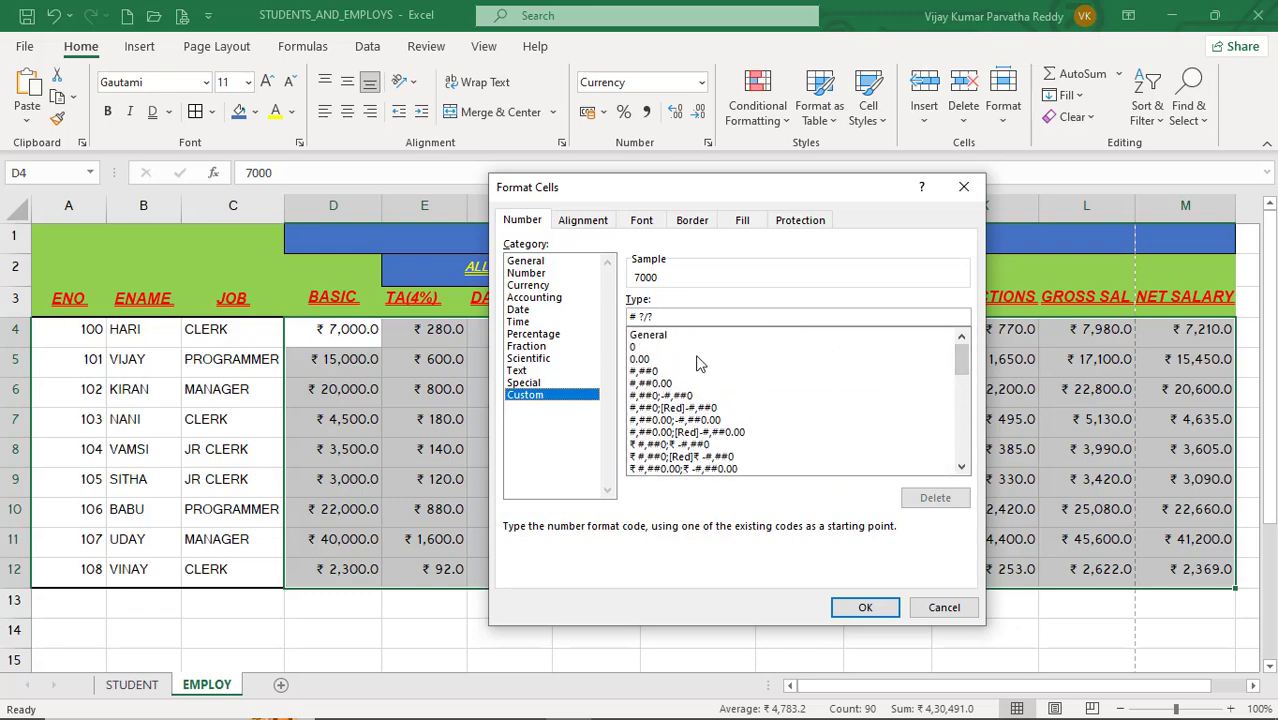
click(940, 608)
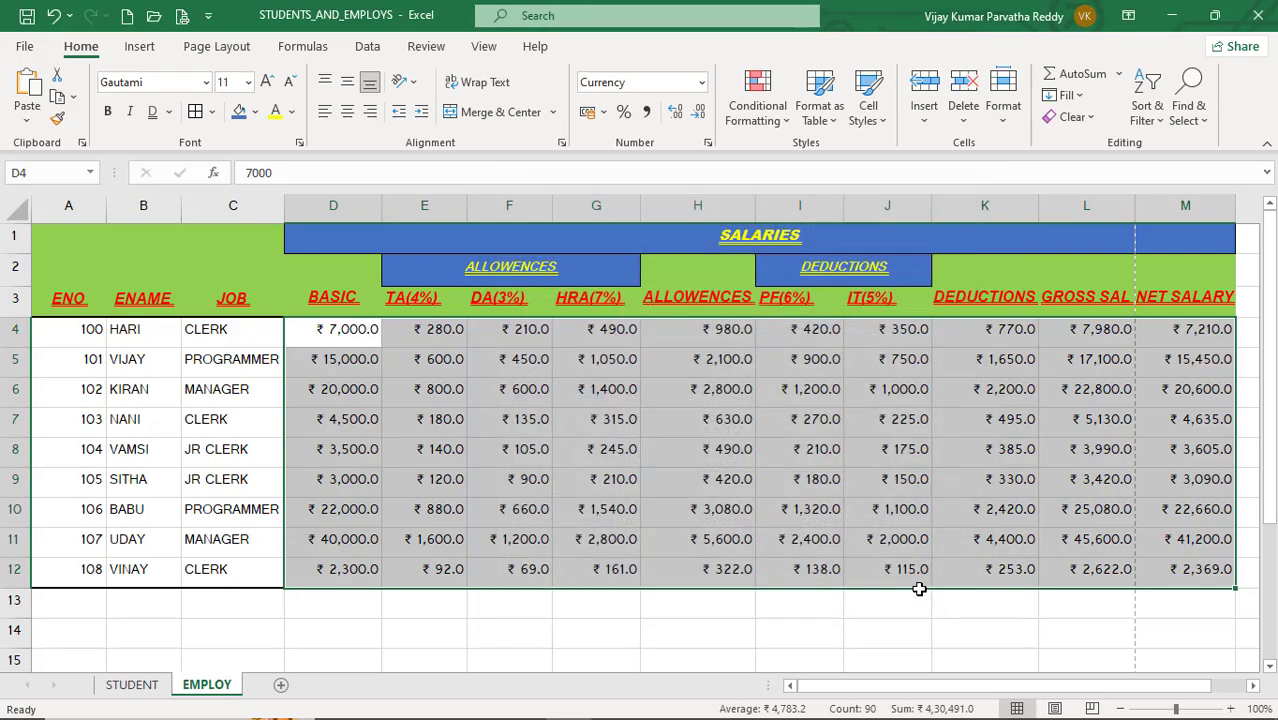
Step: Apply Percent Style to the salary figures D4:M12, then undo it
click(623, 113)
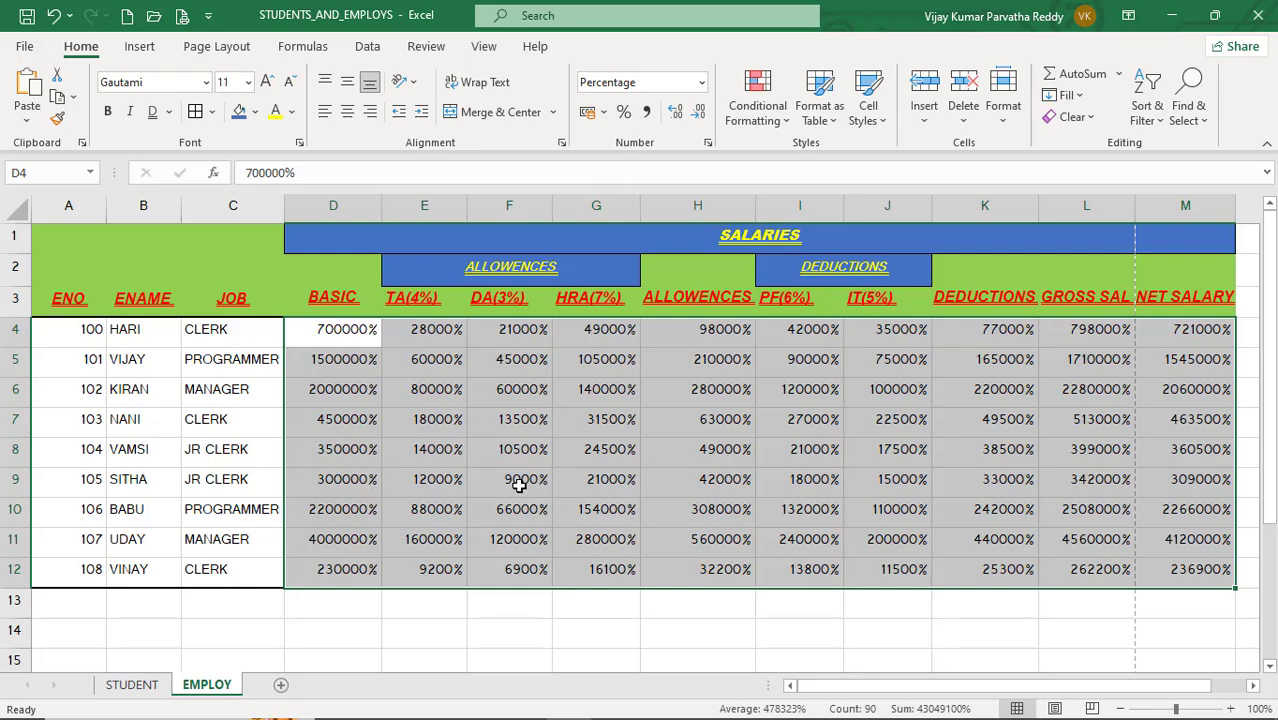
key(ctrl+z)
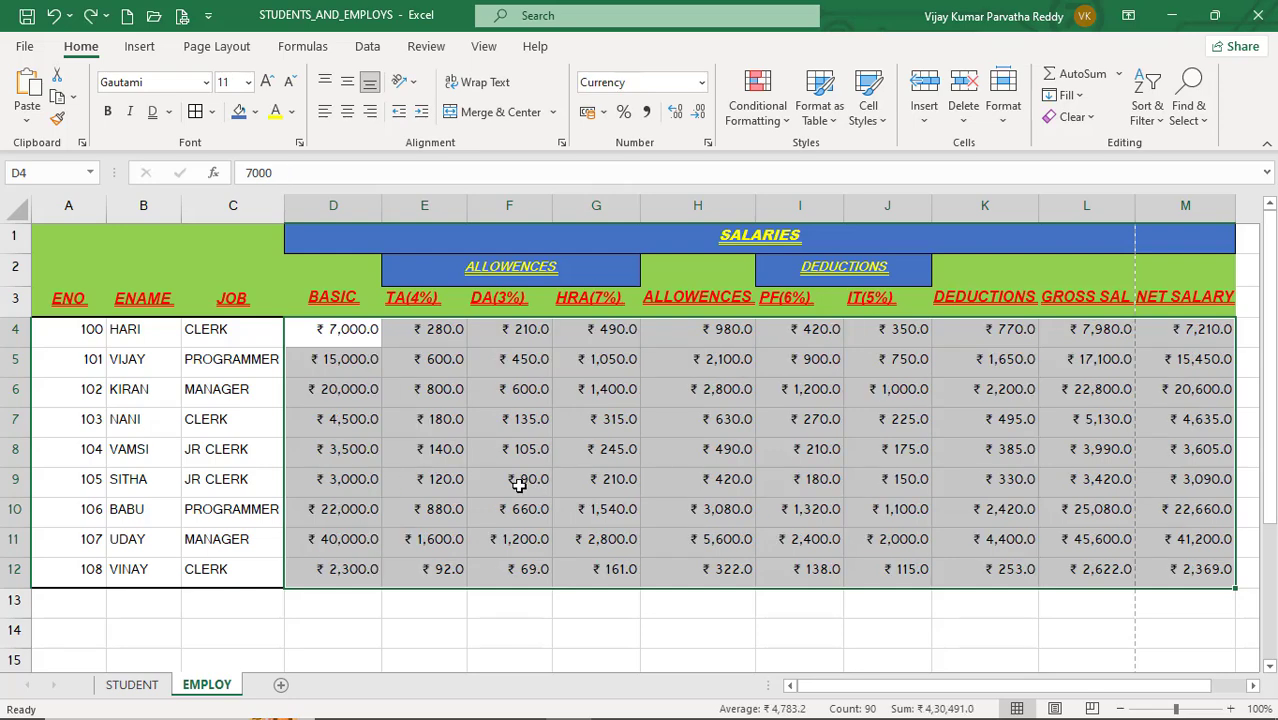
Step: On the STUDENT sheet, apply Percent Style to the AVERAGE values H3:H11, then undo it
click(133, 685)
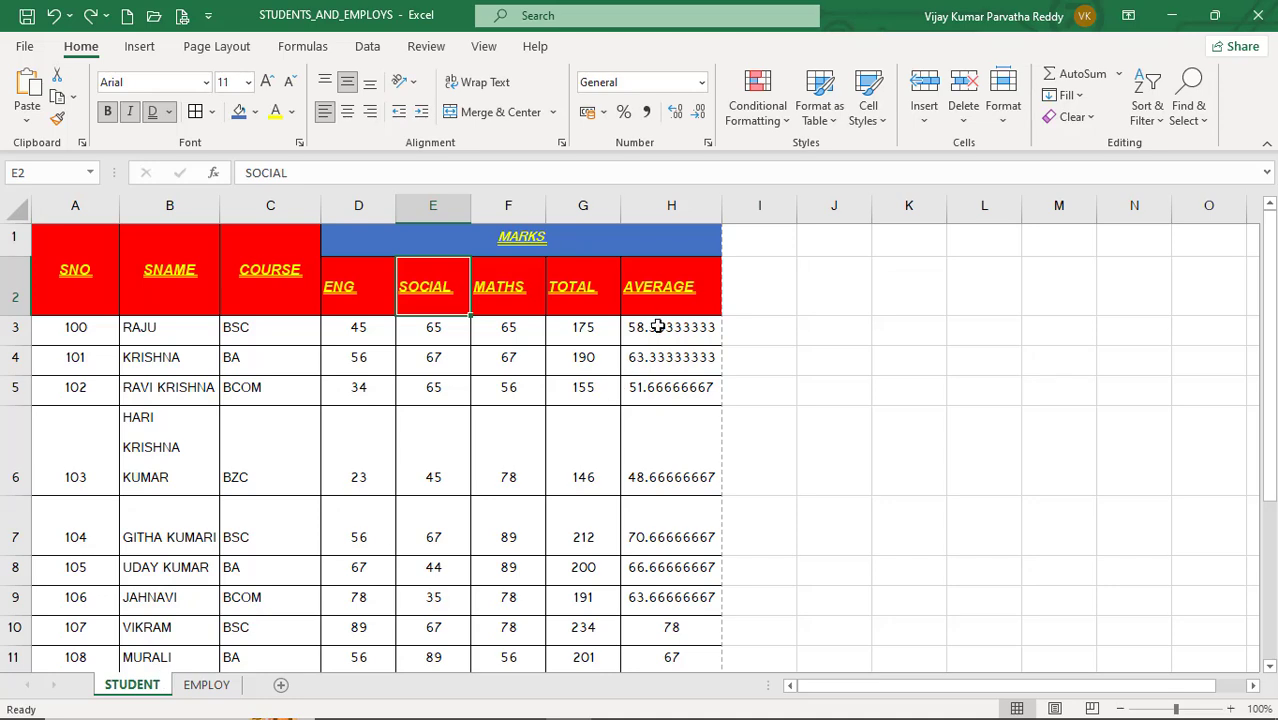
drag(657, 327, 699, 626)
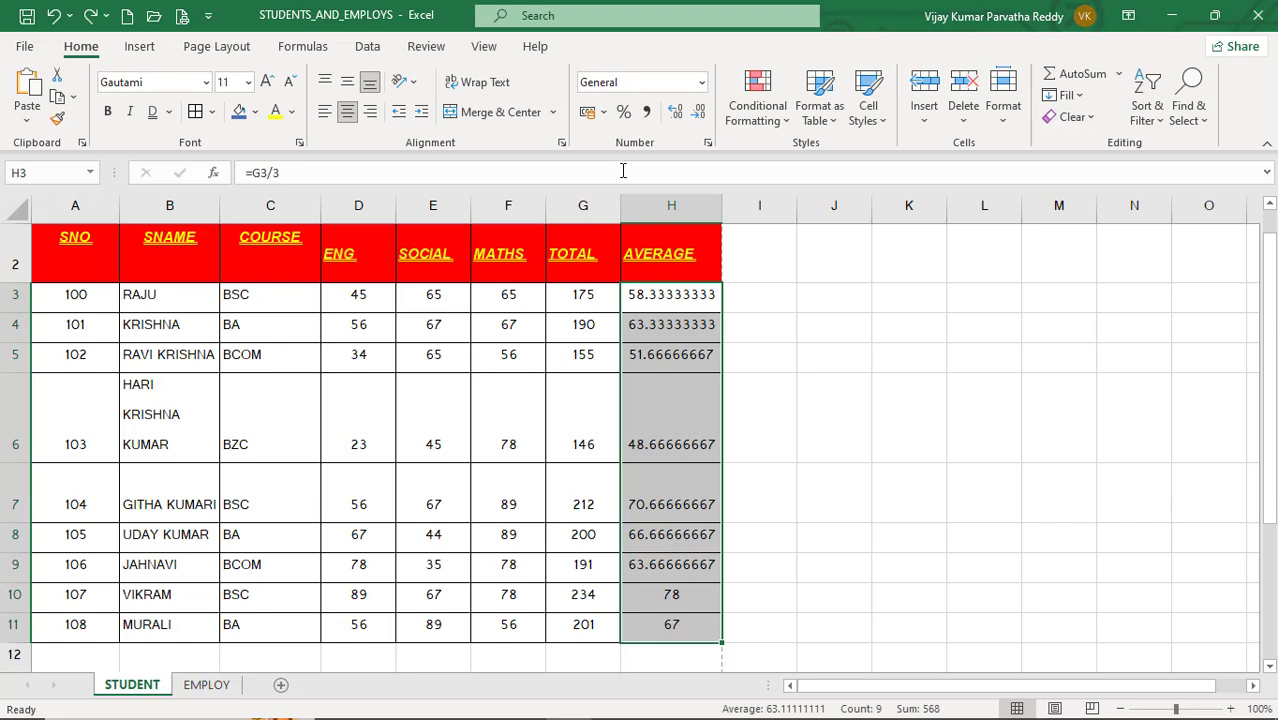
click(623, 113)
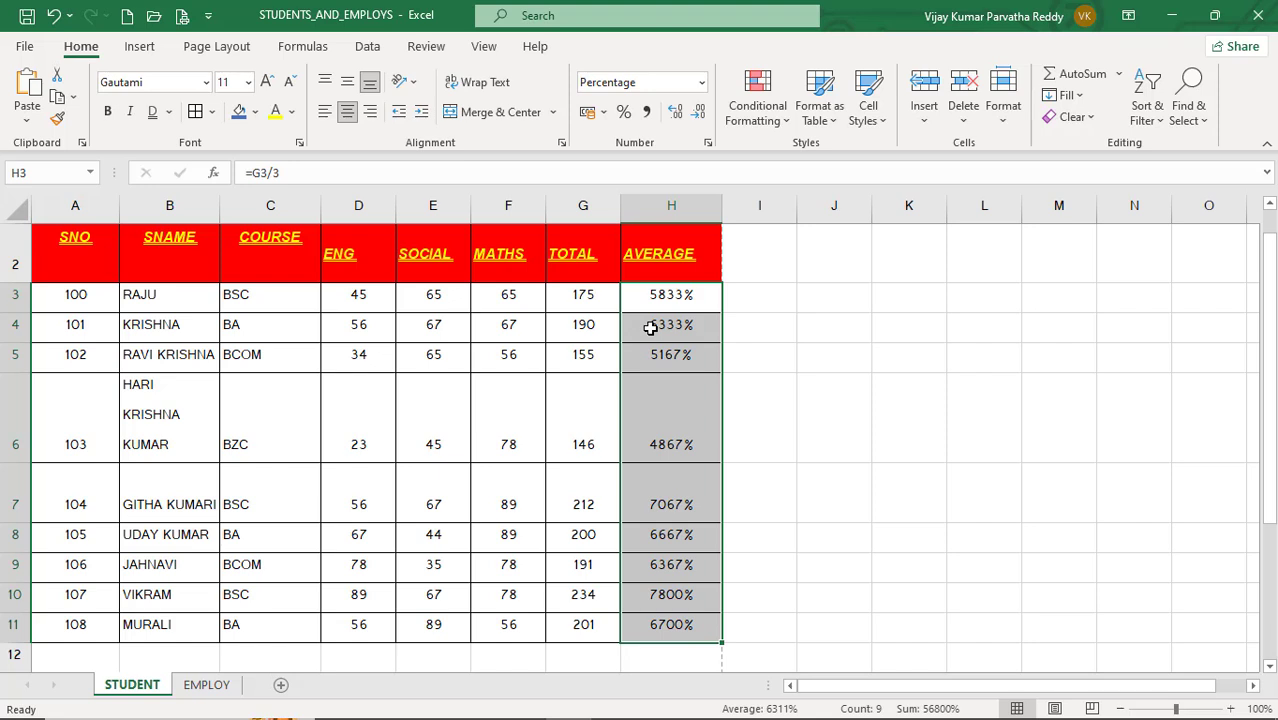
key(ctrl+z)
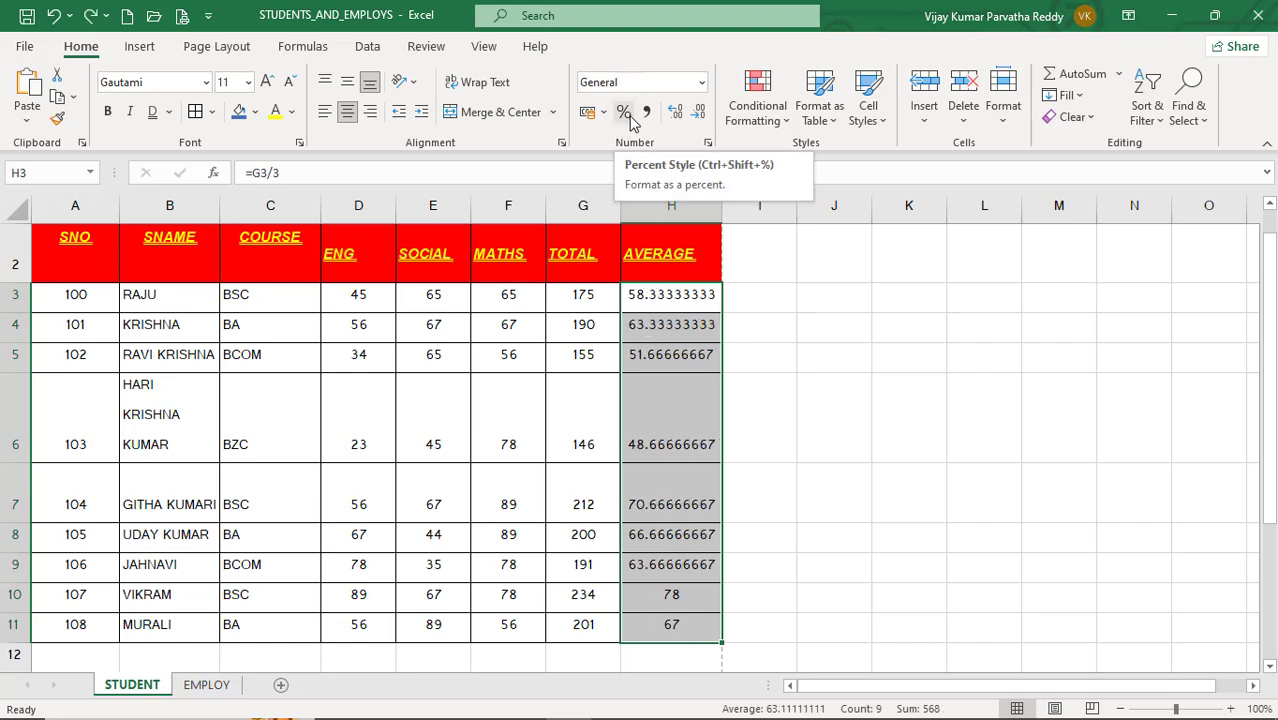
Step: Return to the EMPLOY sheet and apply Comma Style to the BASIC values D4:D12
click(206, 685)
click(540, 338)
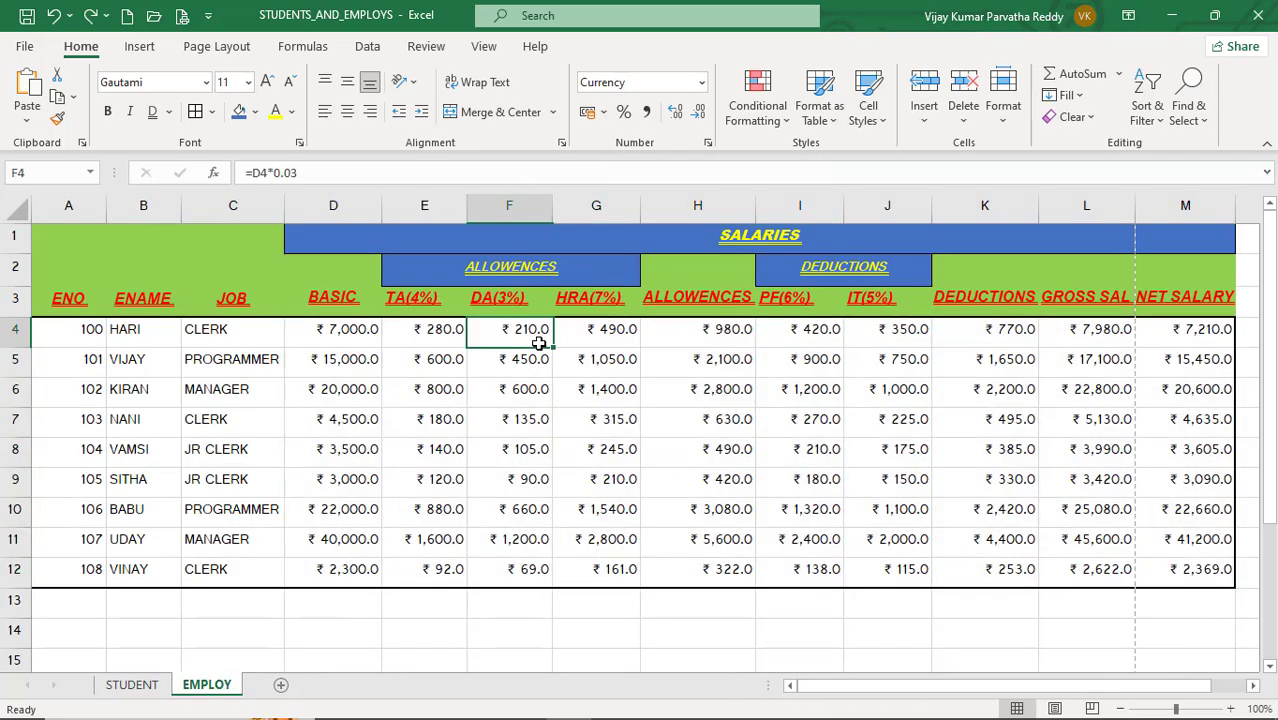
drag(320, 325, 375, 572)
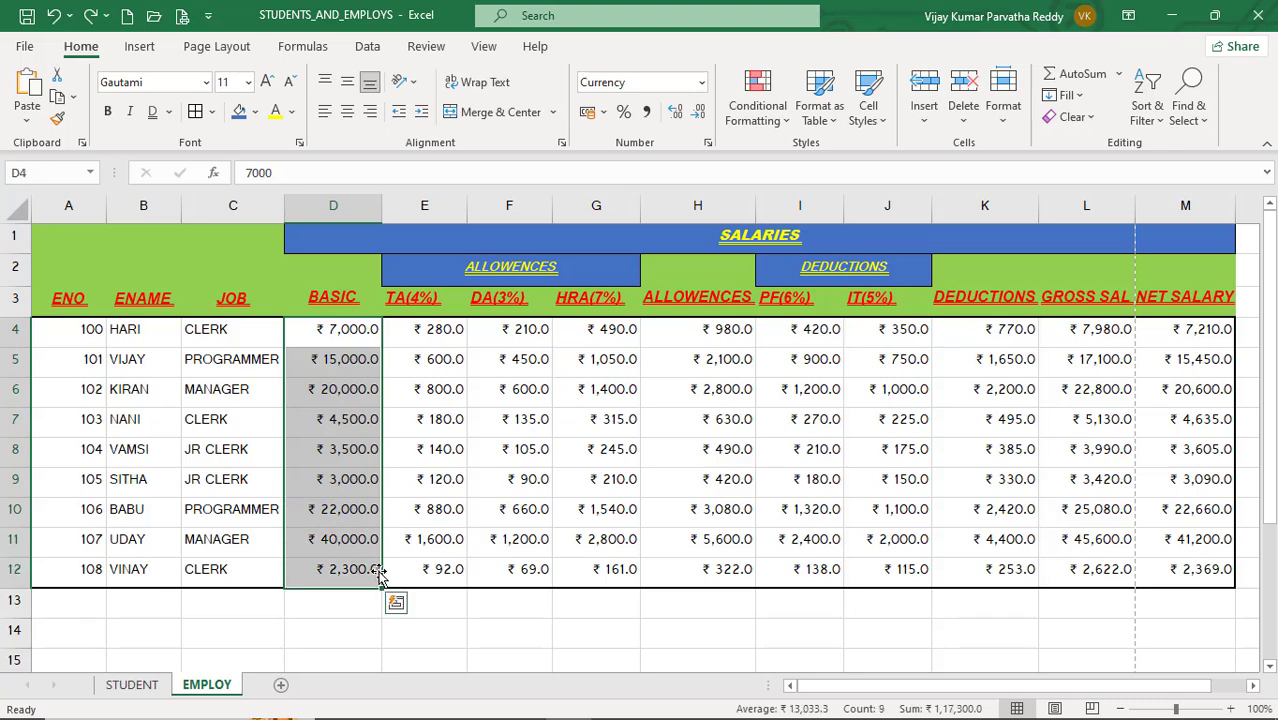
click(648, 112)
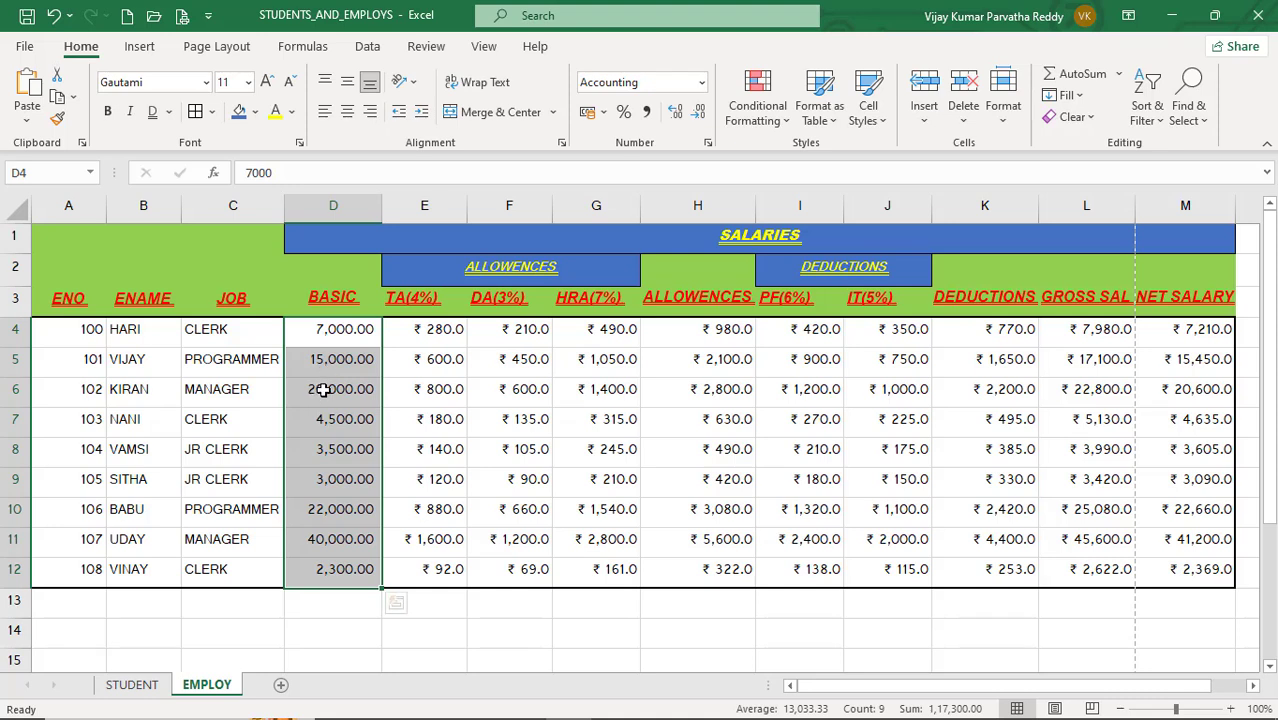
Step: Increase the decimal places of the BASIC values twice, then decrease them twice
click(675, 113)
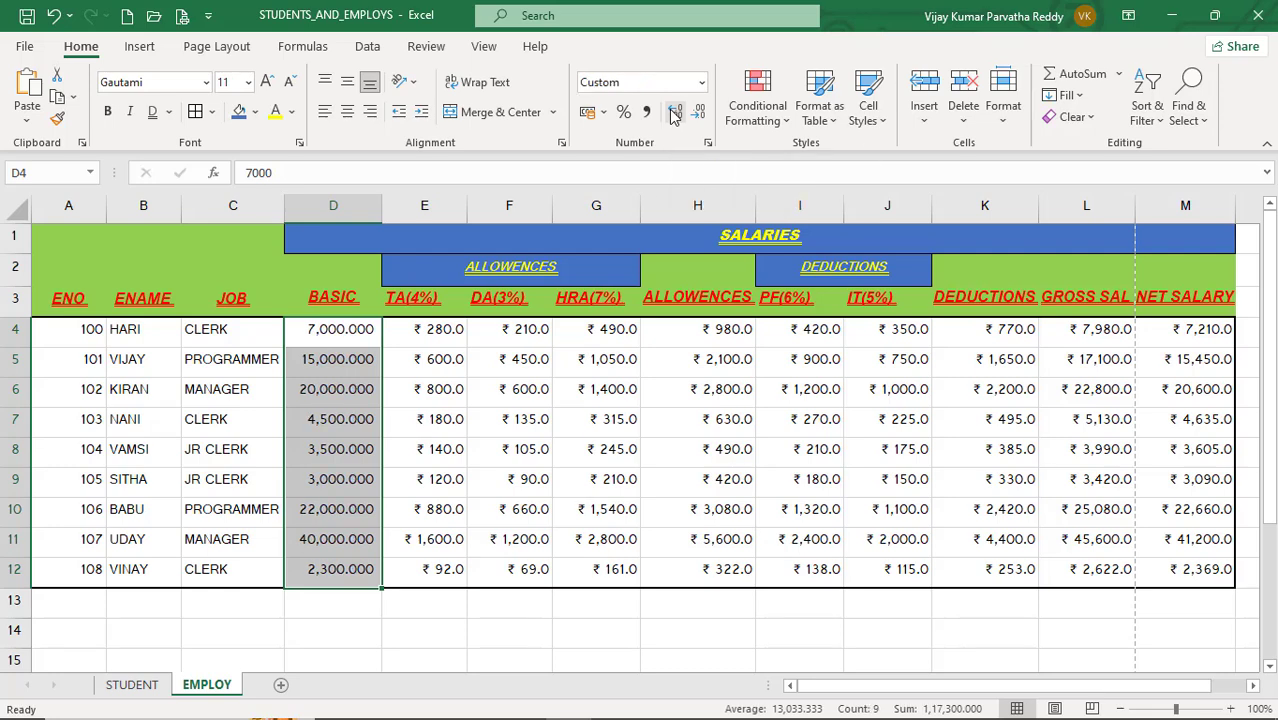
click(675, 113)
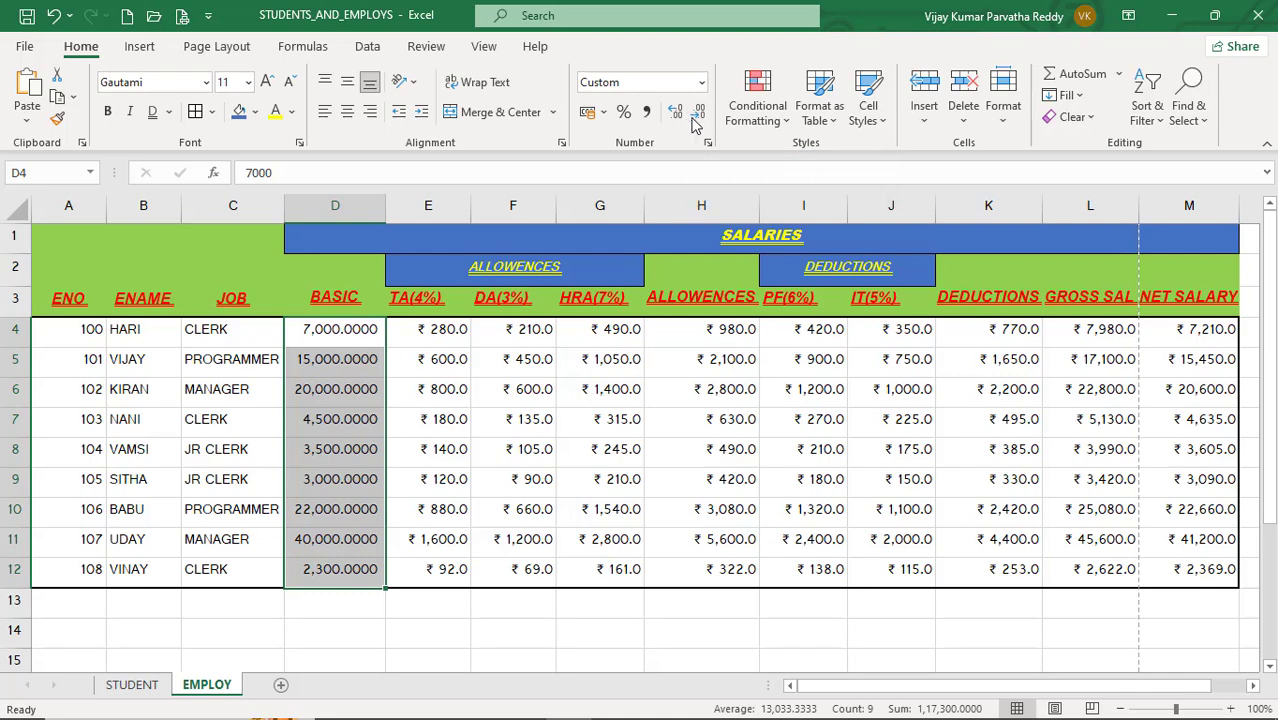
click(697, 118)
click(697, 118)
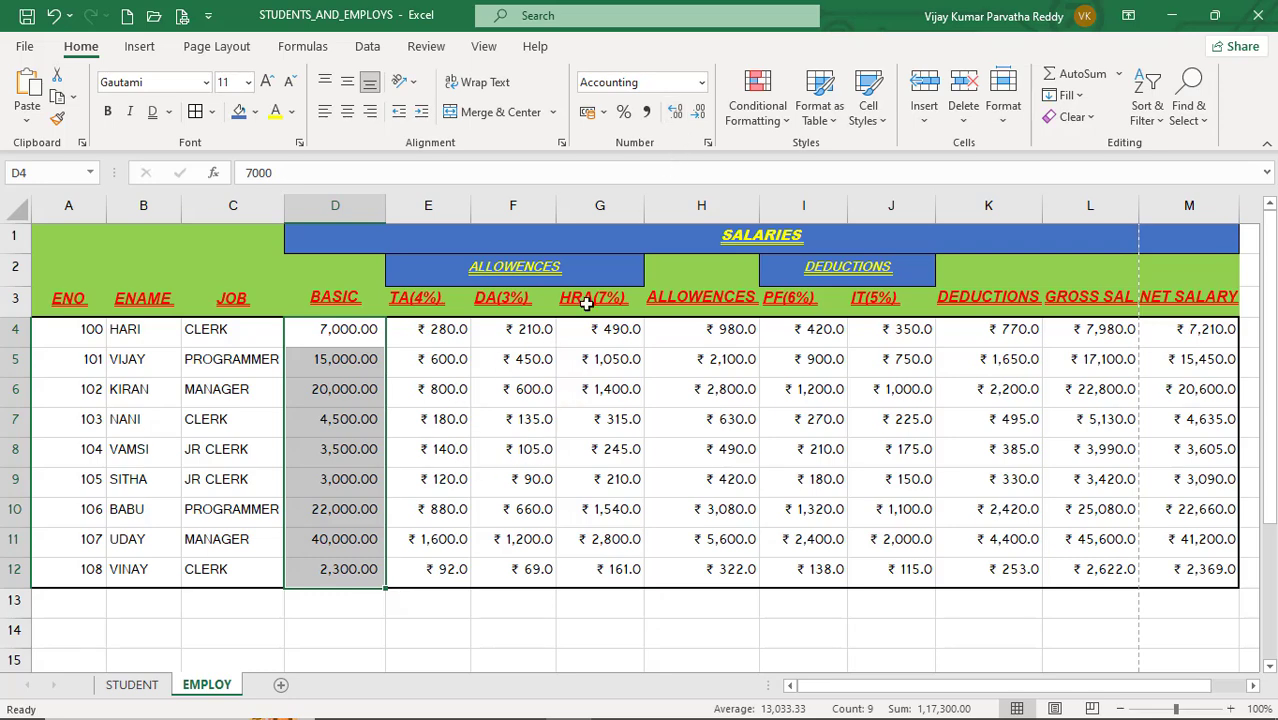
Step: Browse the number format list for the BASIC values without choosing a format
click(701, 84)
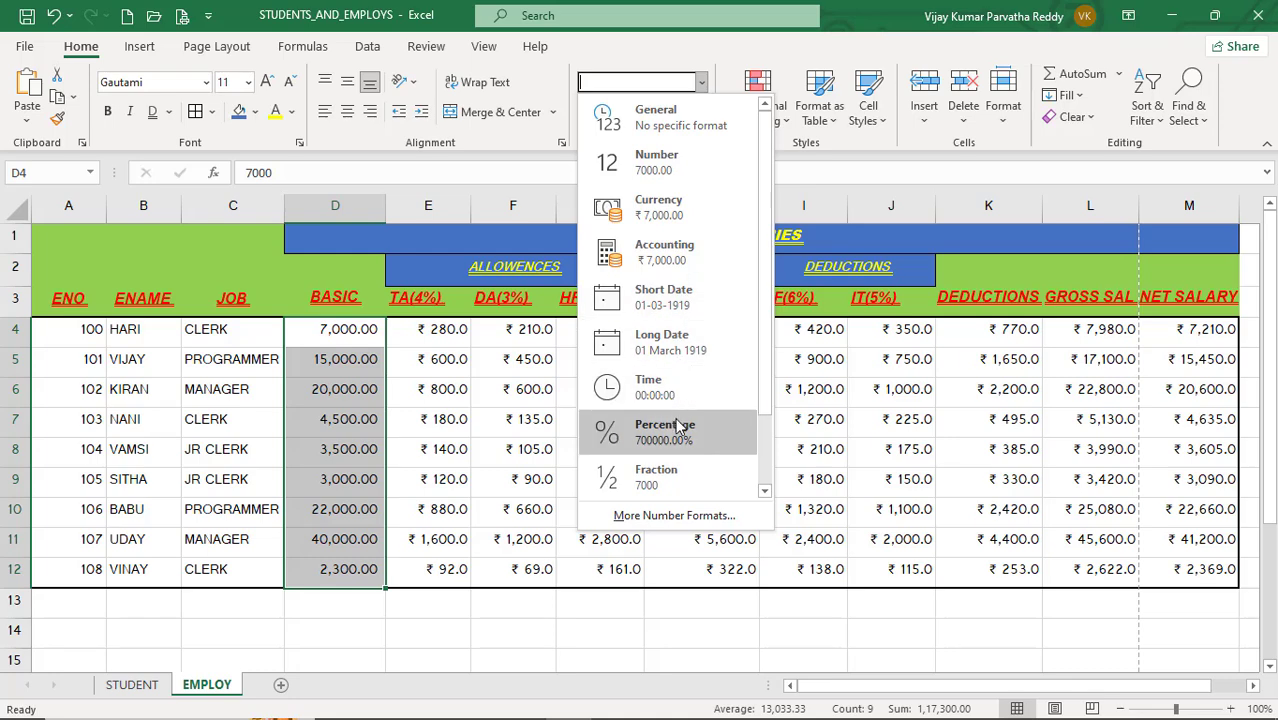
click(767, 438)
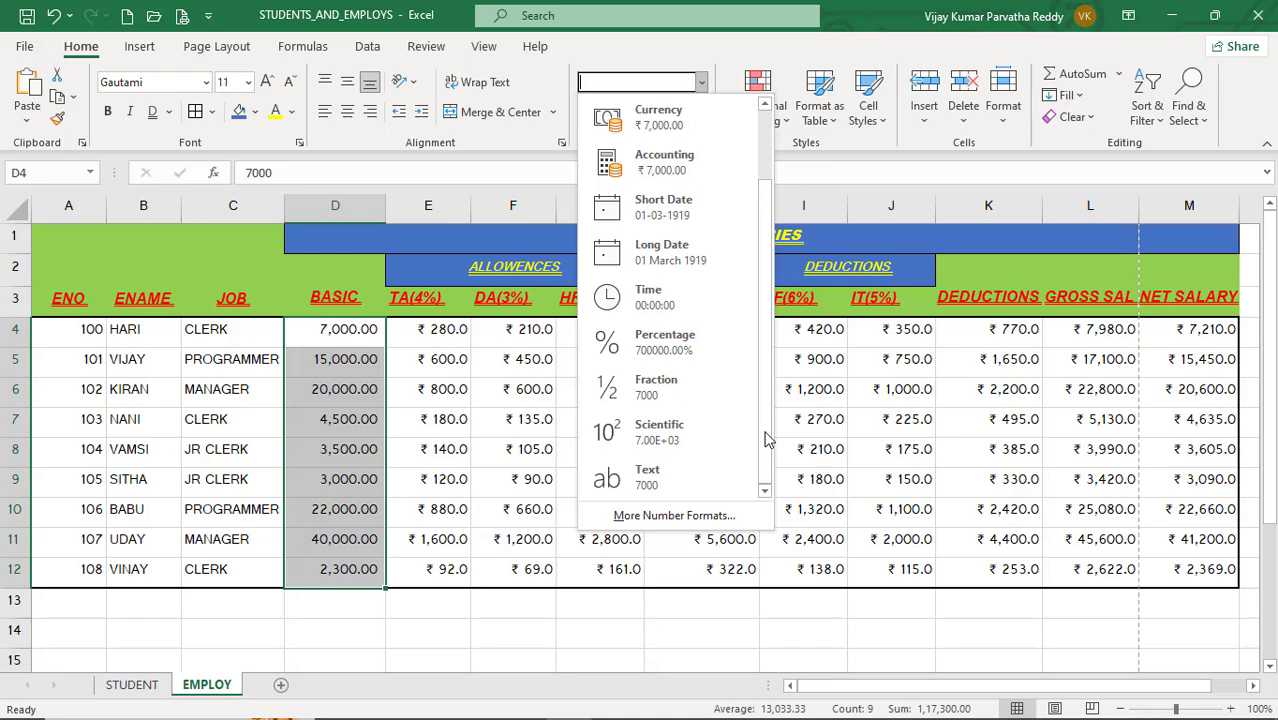
click(415, 613)
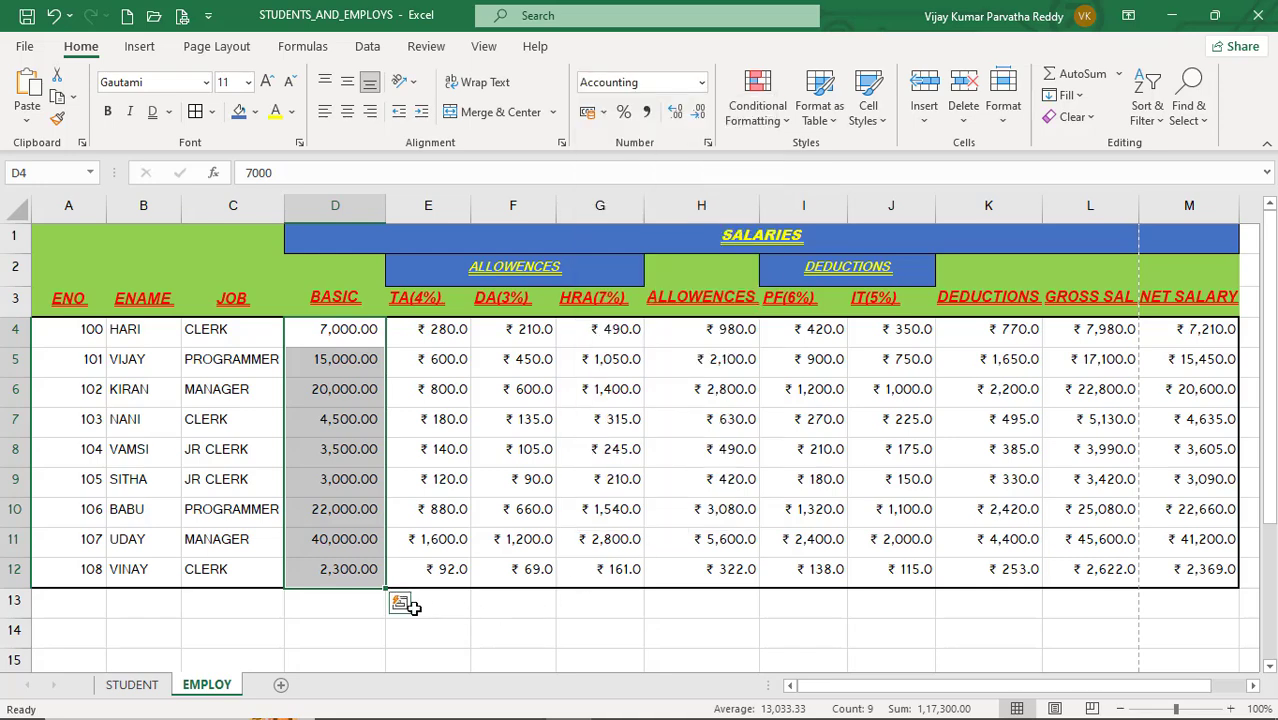
Step: Enter the date 12/12/2023 in cell D13, then undo the entry
click(349, 613)
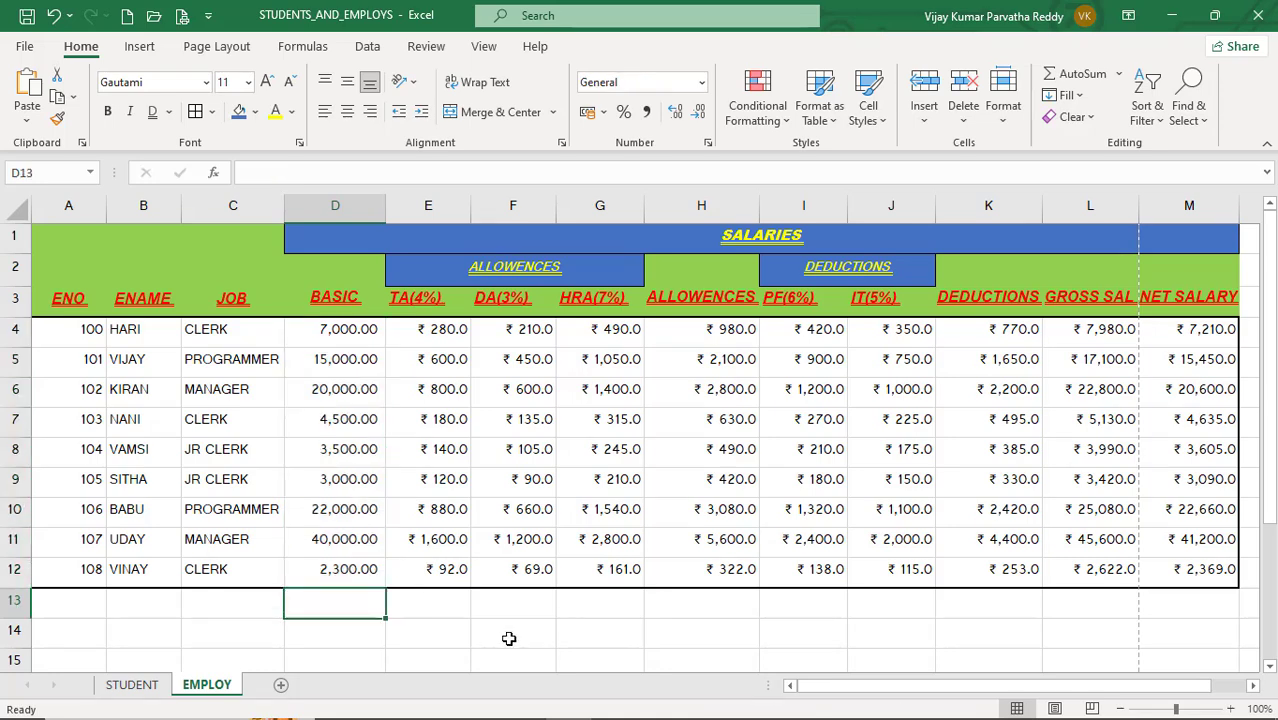
text(12/)
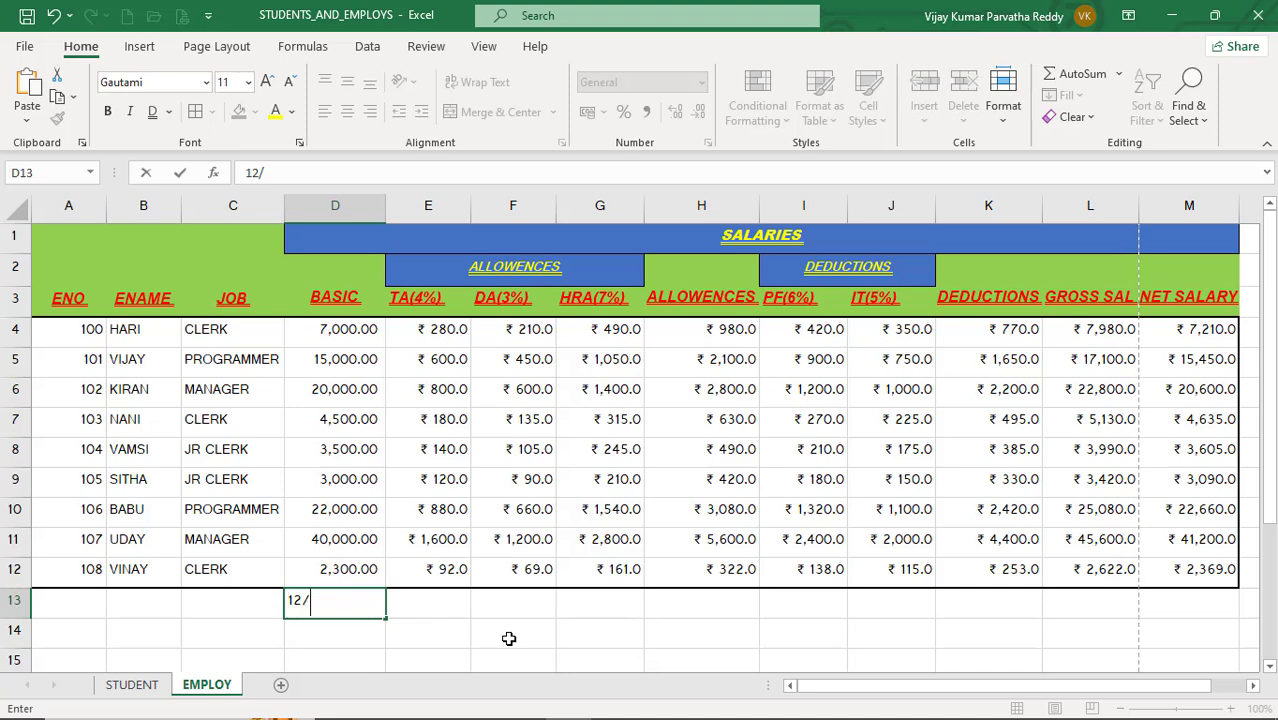
text(12/202)
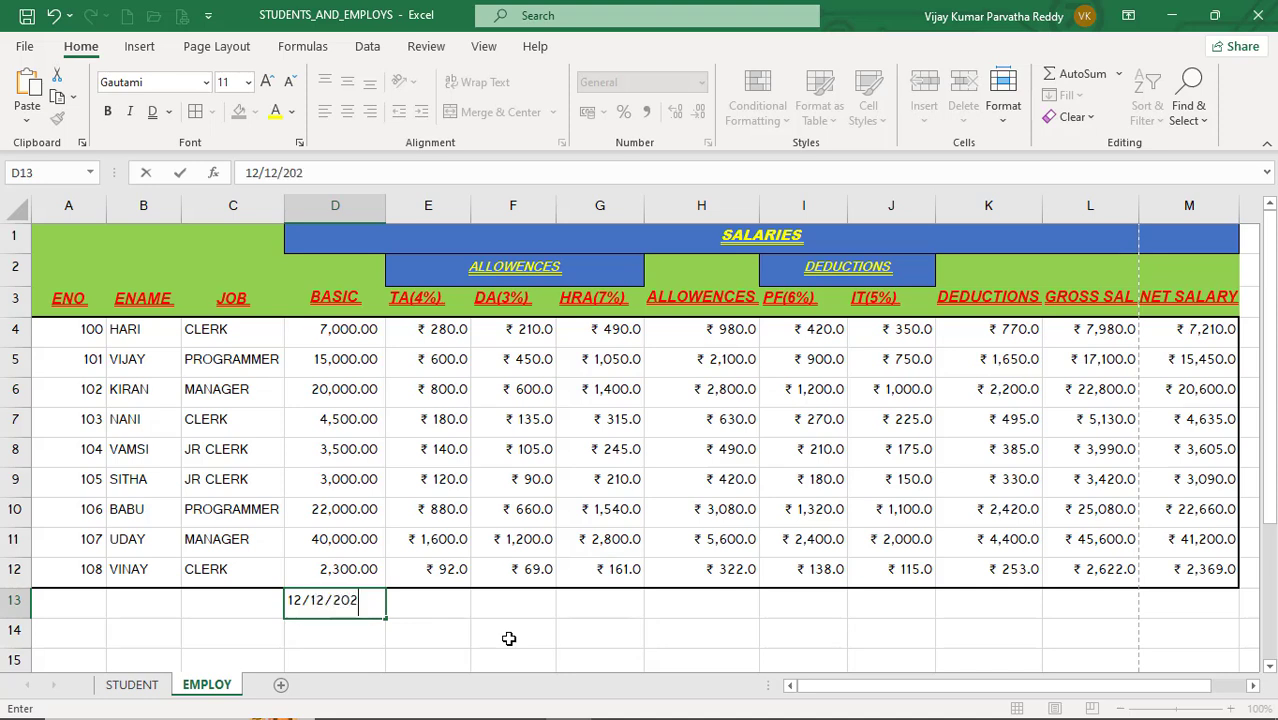
text(3)
key(Tab)
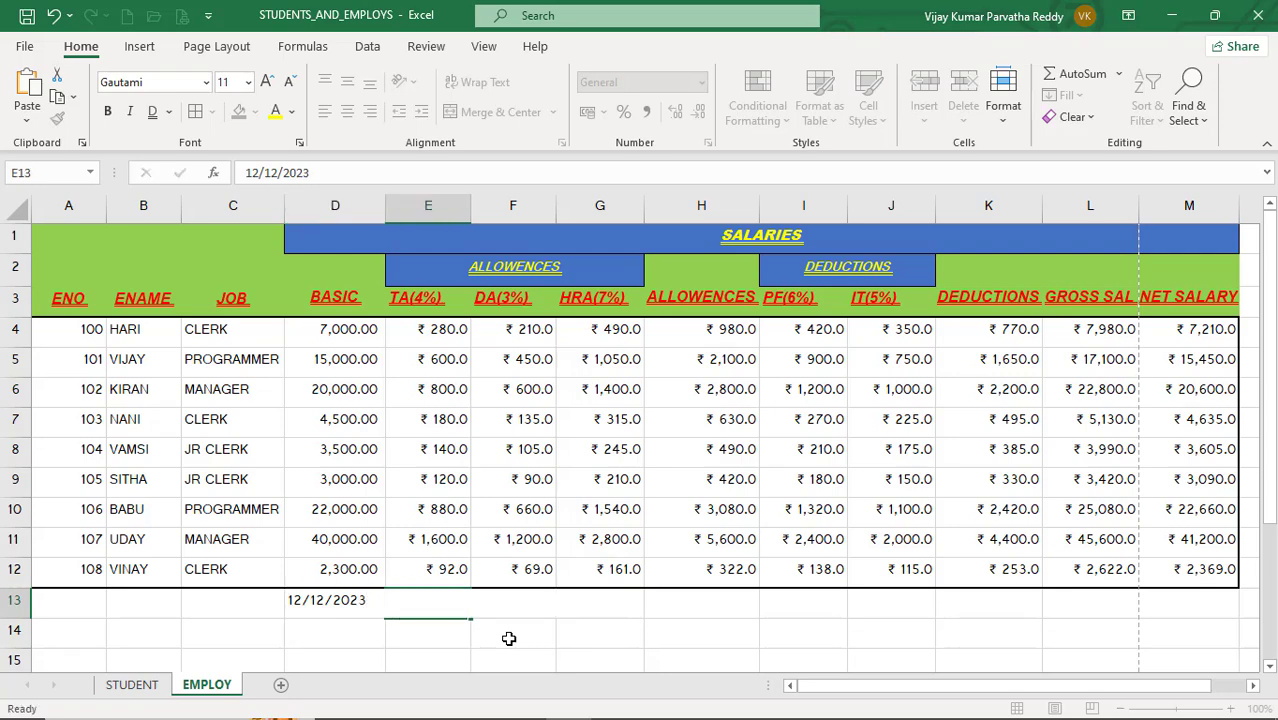
key(Return)
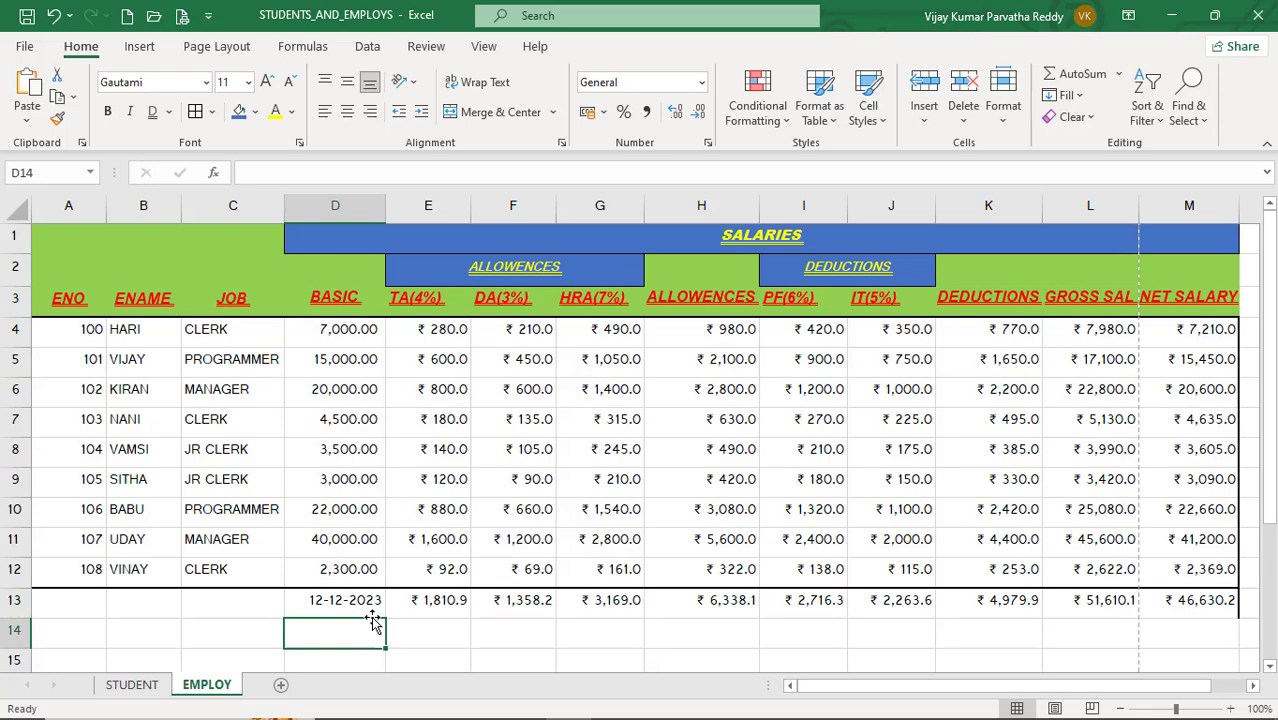
key(ctrl+z)
key(ctrl+z)
key(ctrl+z)
Step: Enter the date 12-12-2023 in cell C14 and check its number format
click(333, 633)
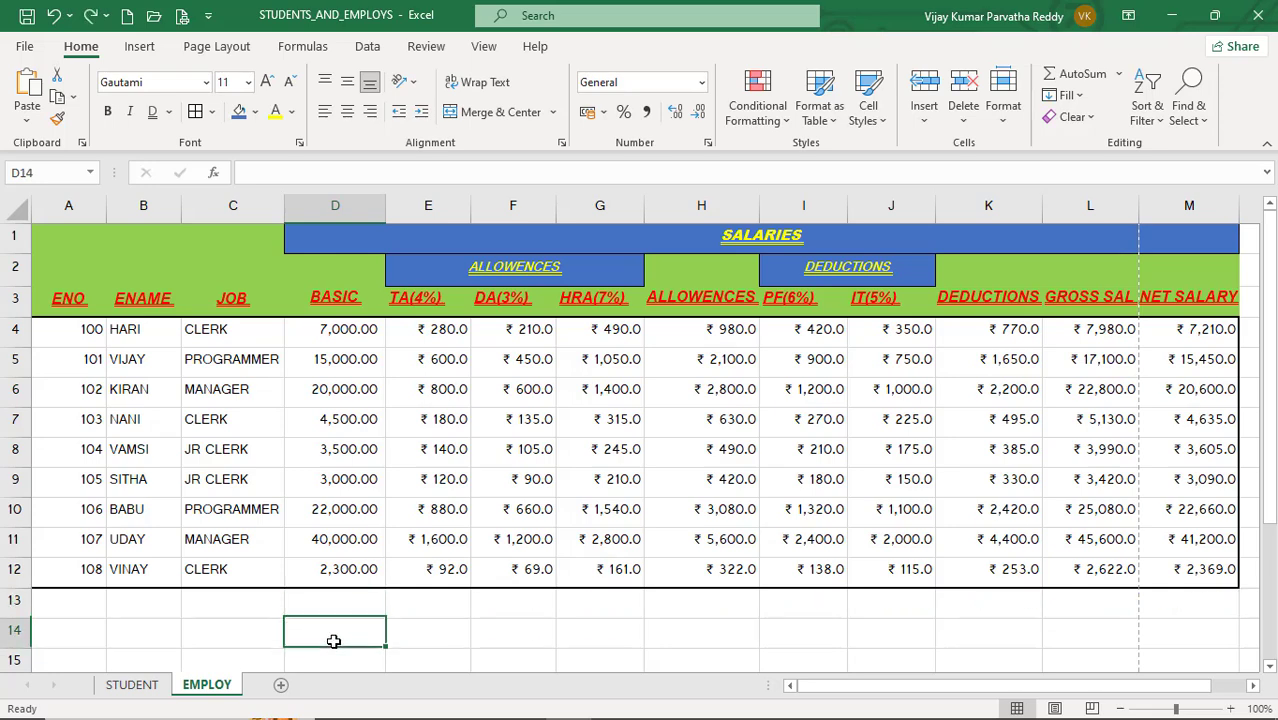
click(236, 638)
text(12)
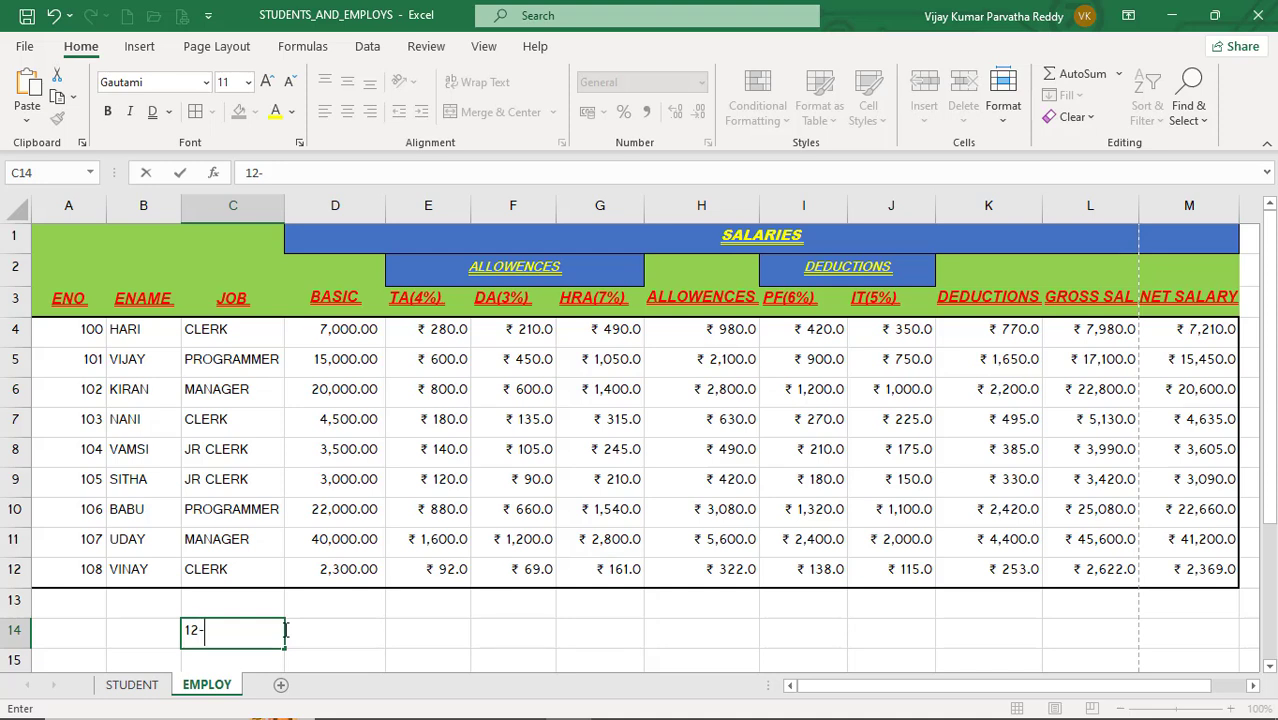
text(-12-20)
key(BackSpace)
text(23)
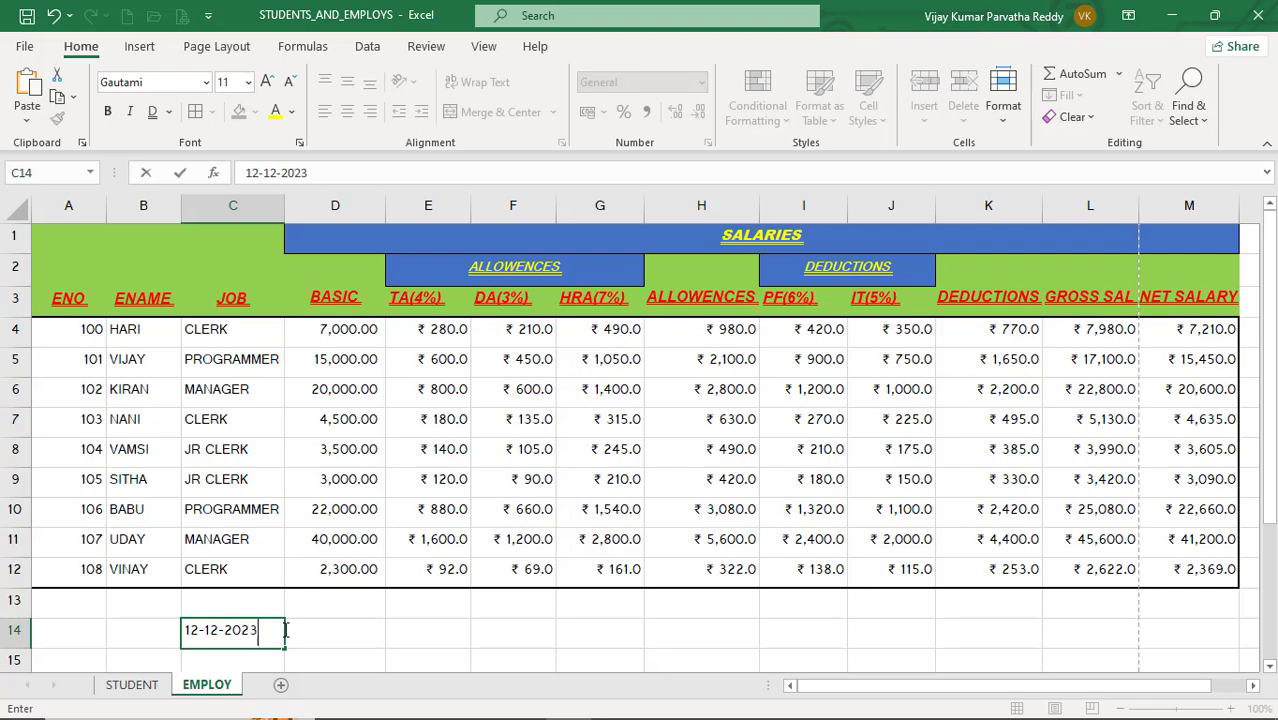
key(Return)
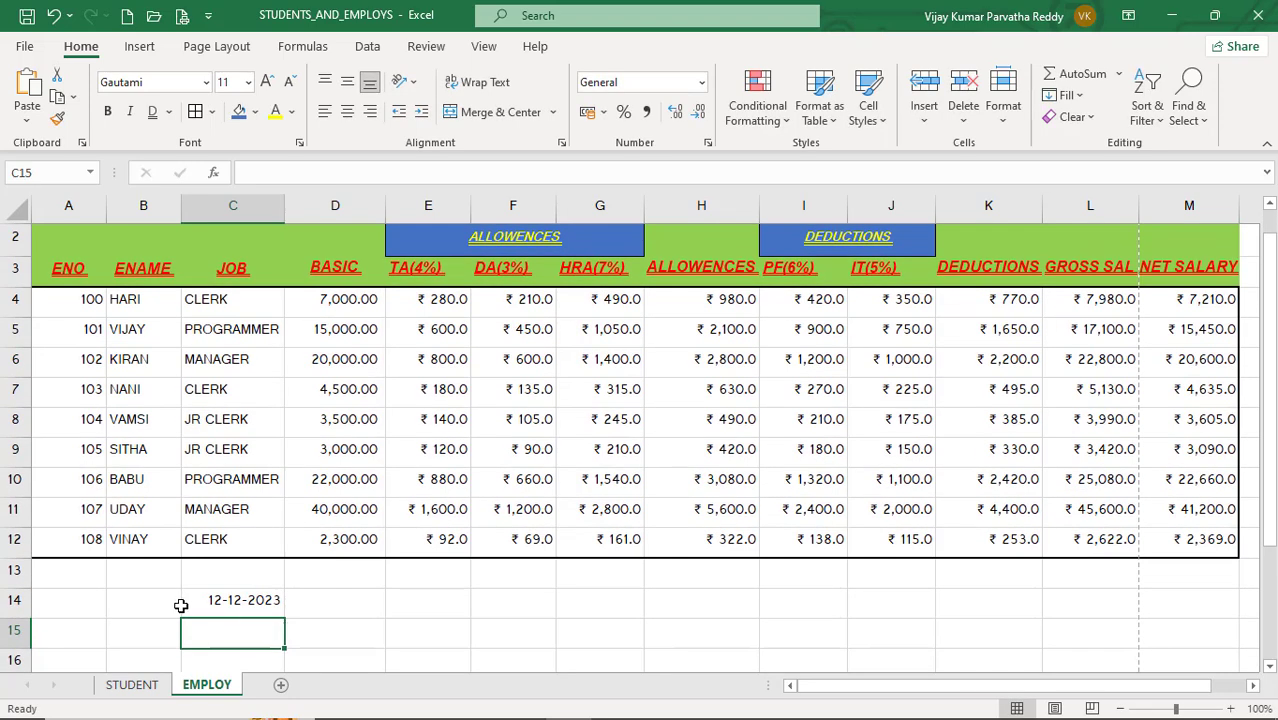
click(235, 597)
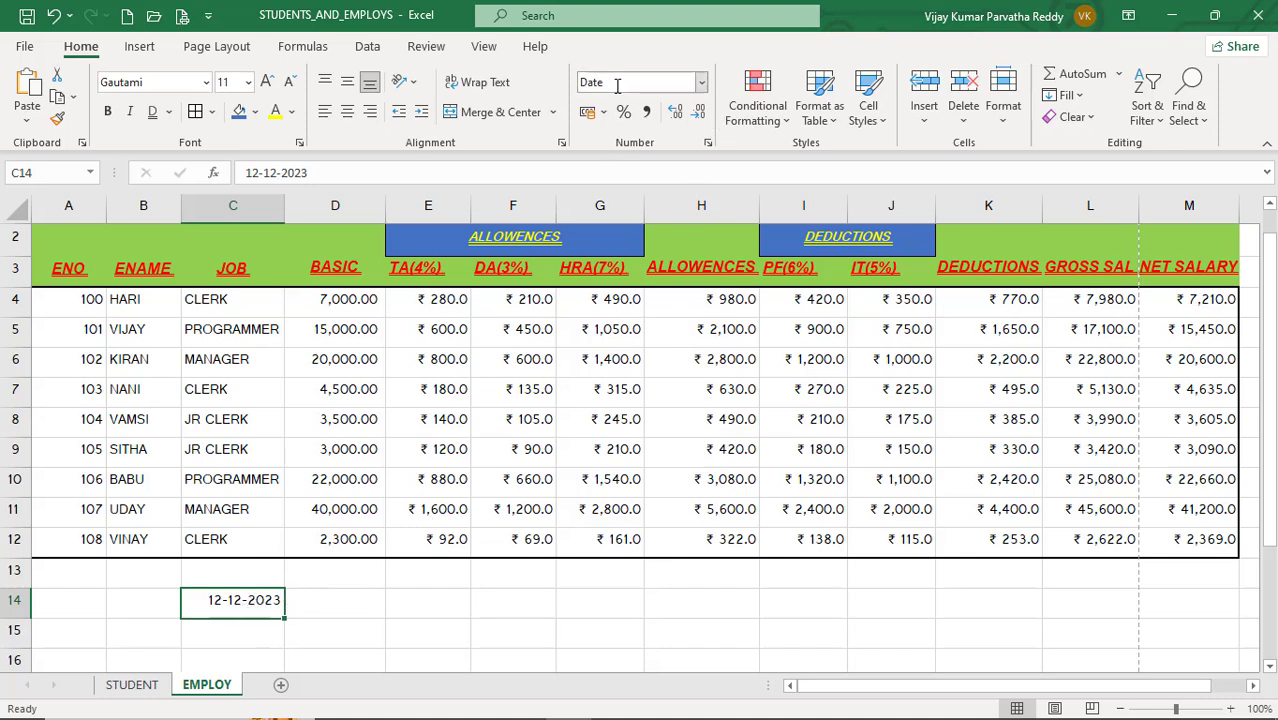
click(250, 576)
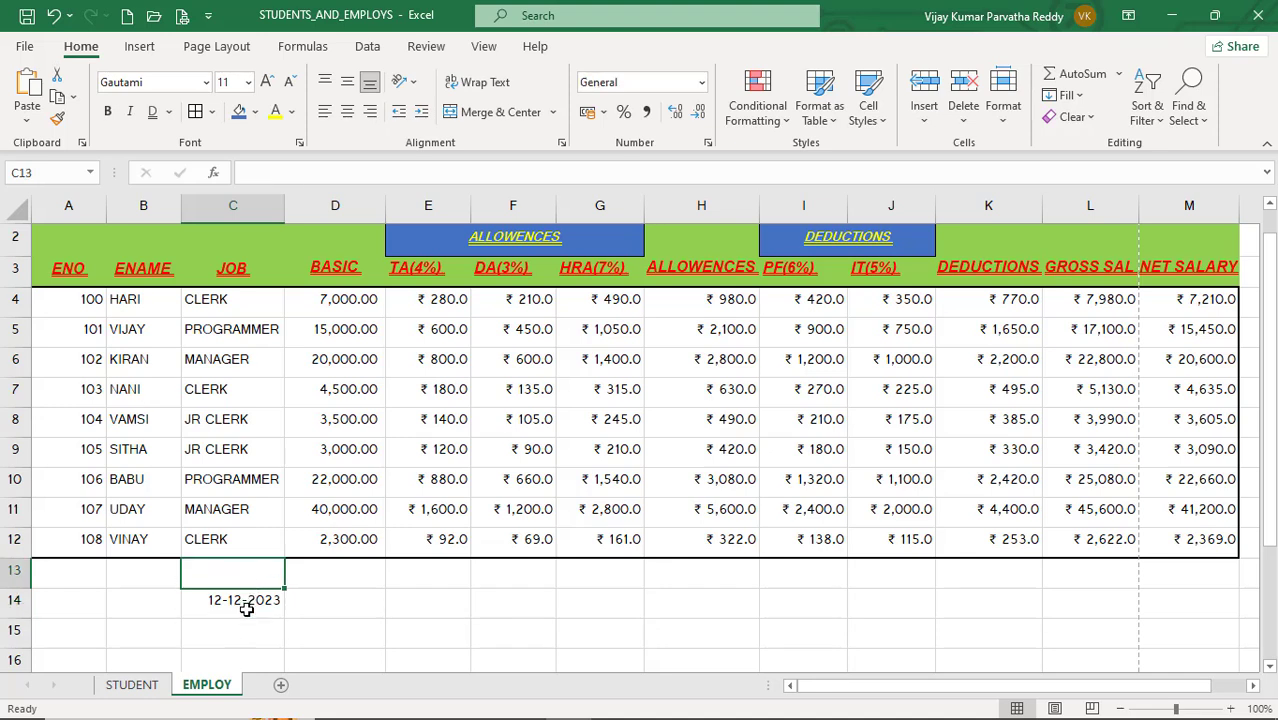
Step: Inspect the number formats of several cells across the EMPLOY table, finishing on the date in C14
click(143, 574)
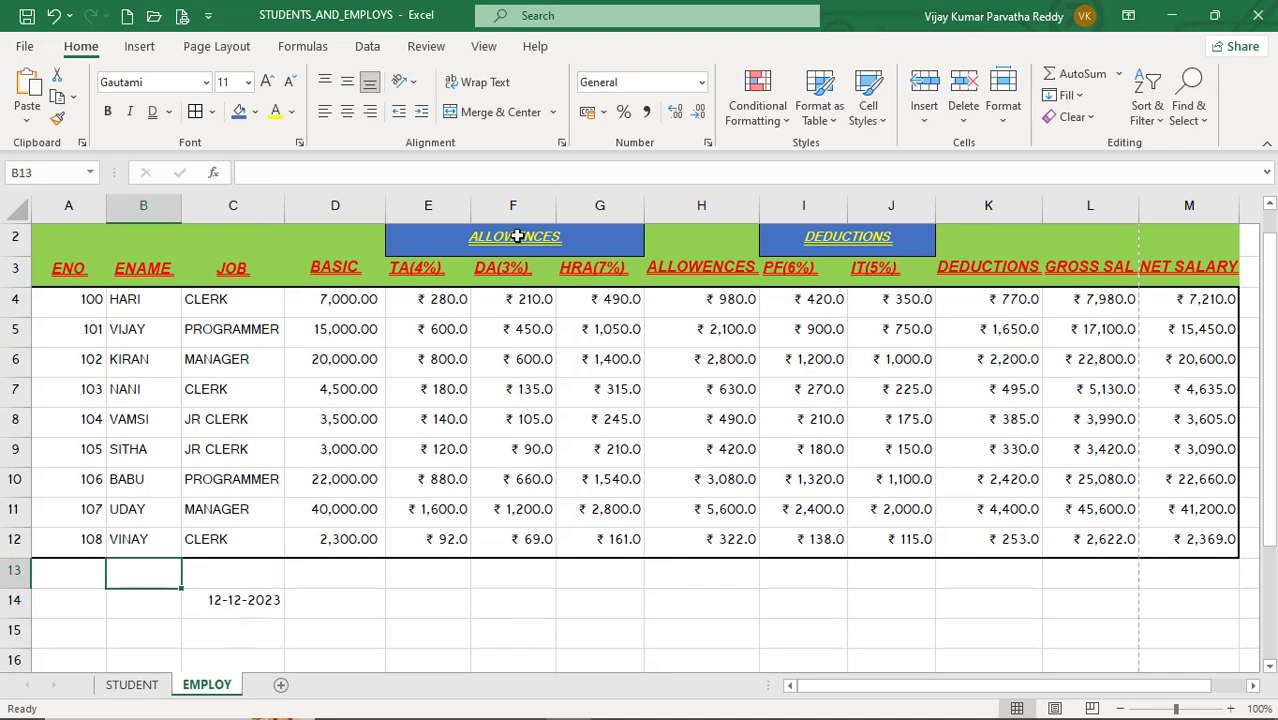
click(441, 402)
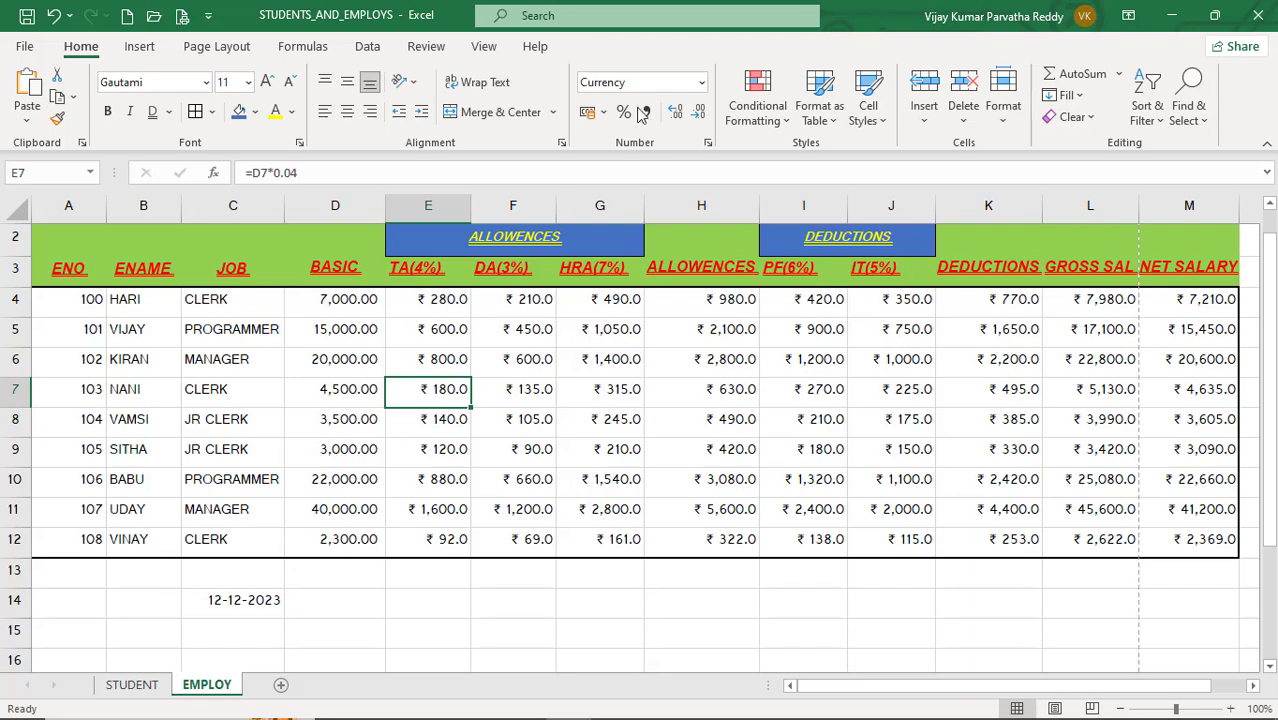
click(340, 355)
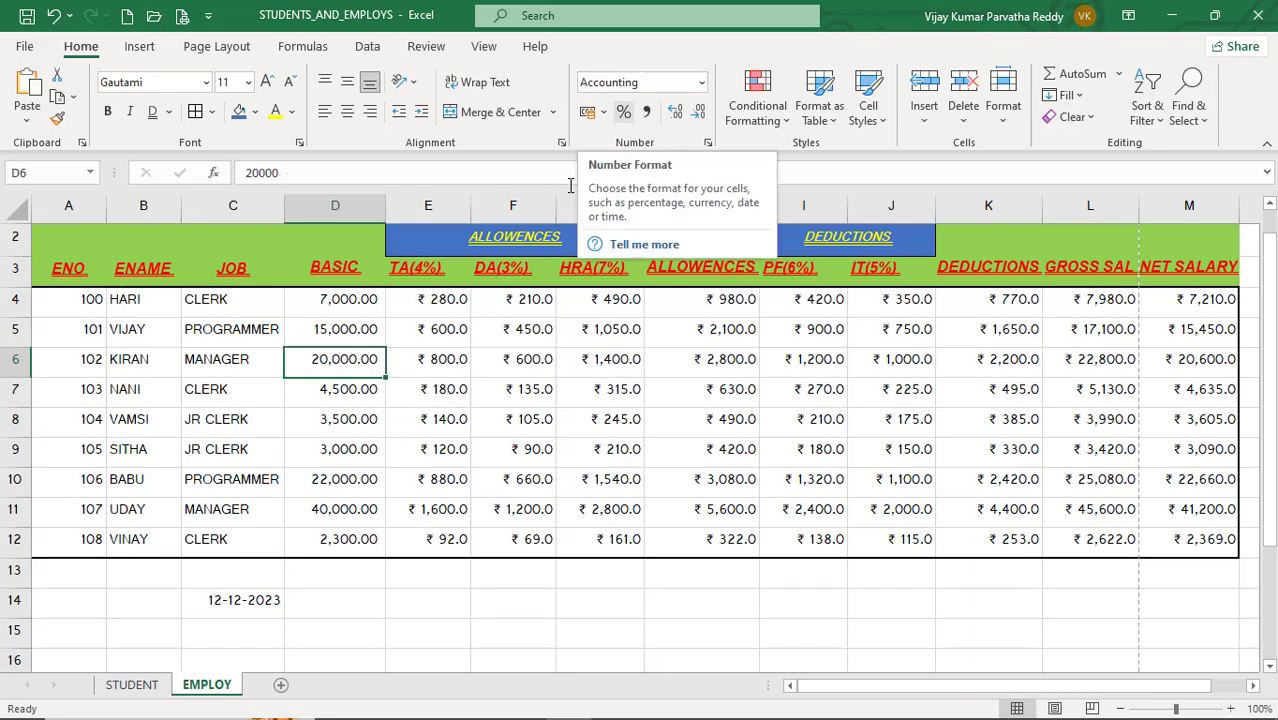
click(92, 393)
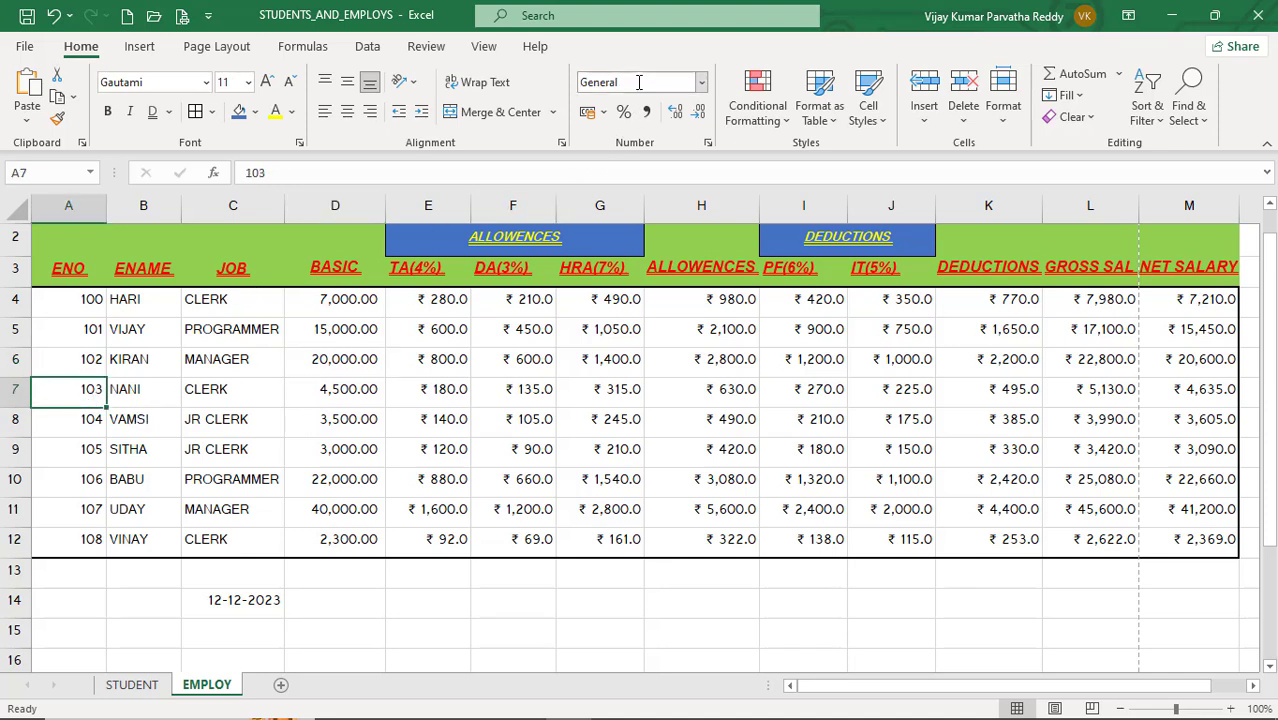
click(150, 453)
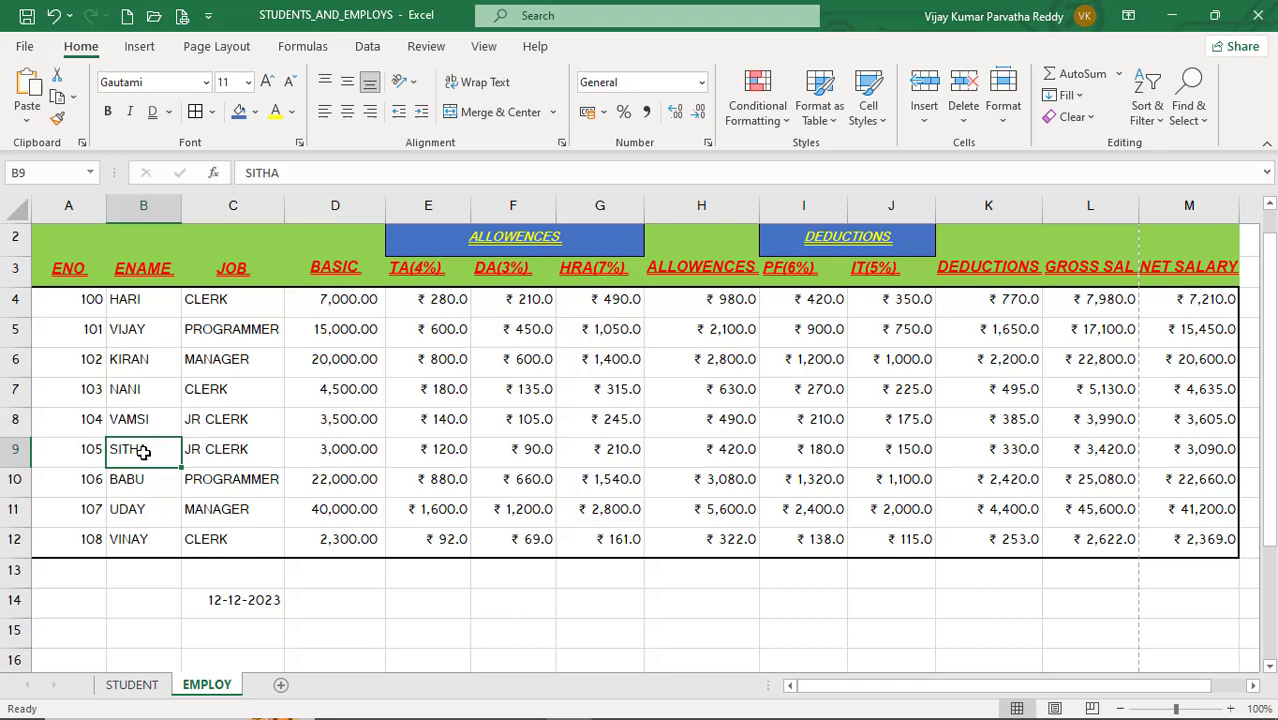
click(215, 435)
click(250, 602)
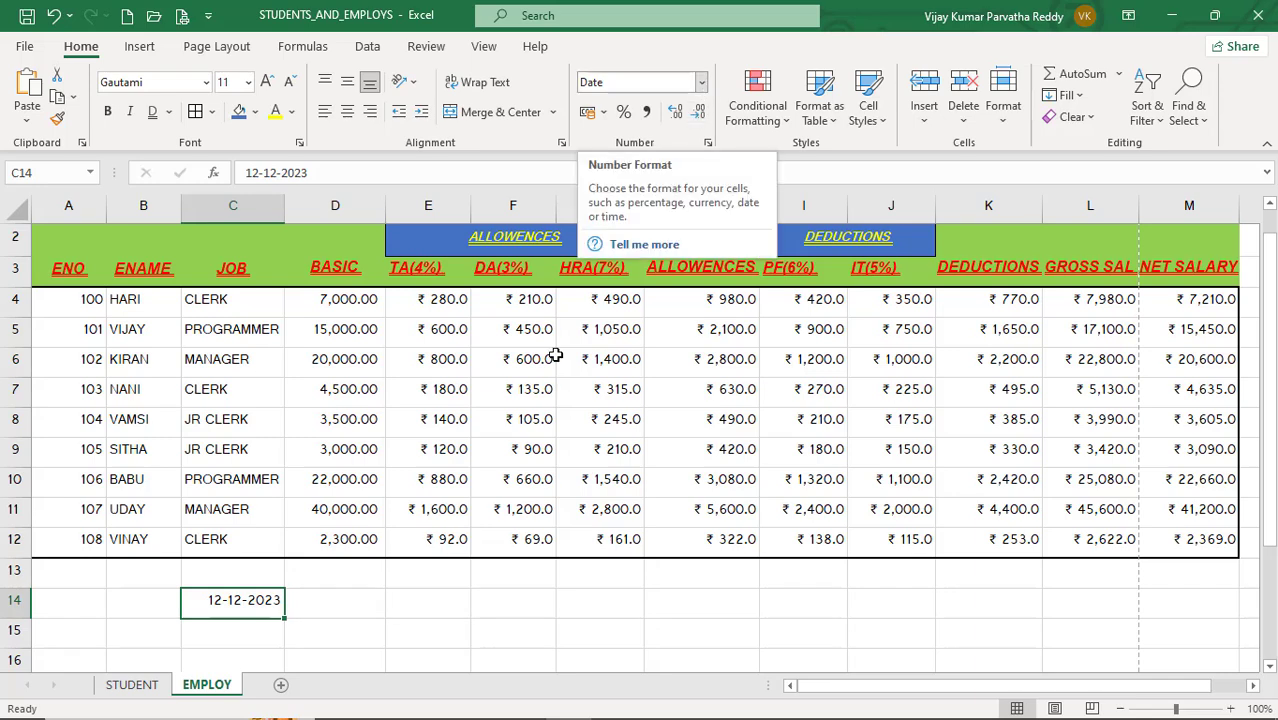
Step: Format the date in C14 as Long Date, then switch it back to Short Date
click(703, 84)
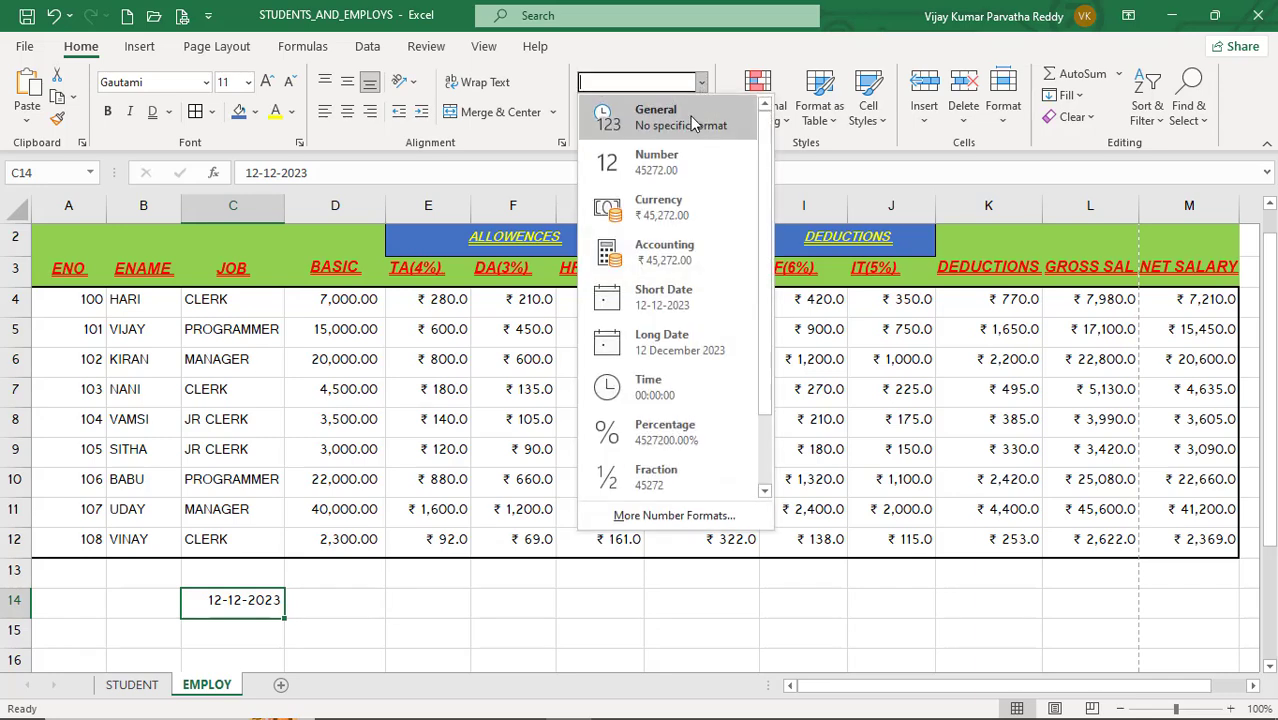
click(674, 342)
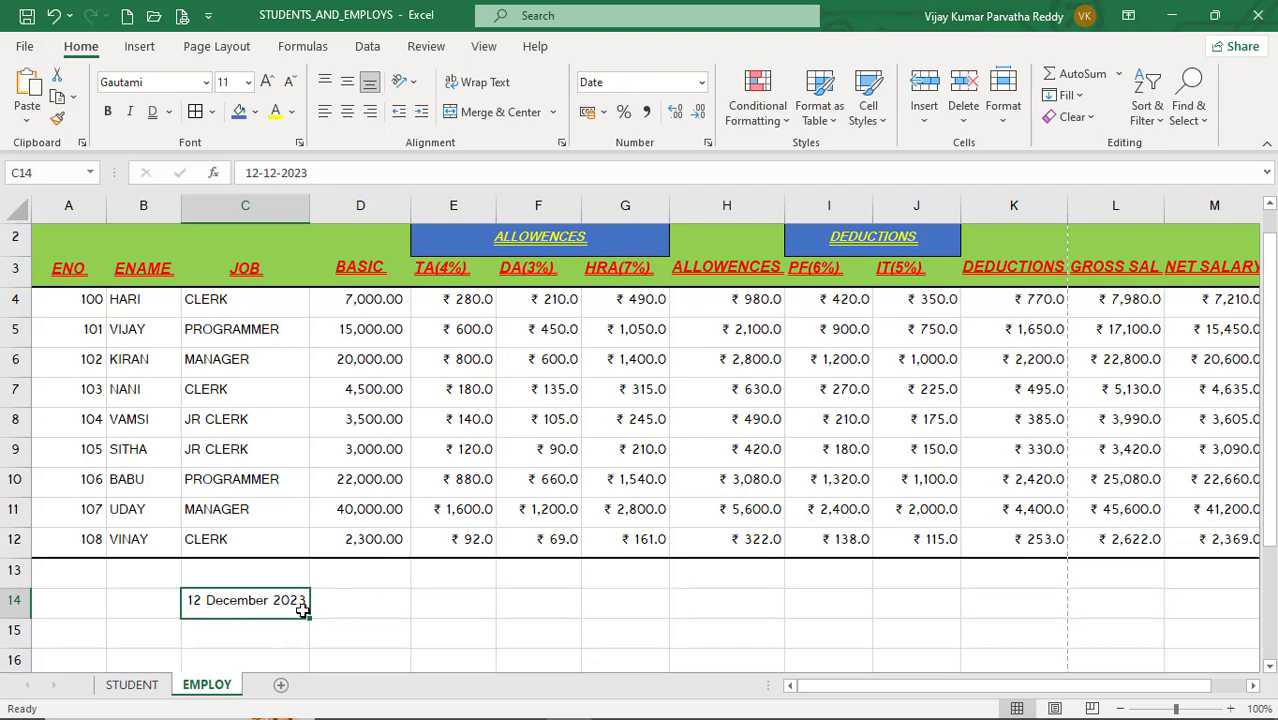
click(702, 83)
click(672, 312)
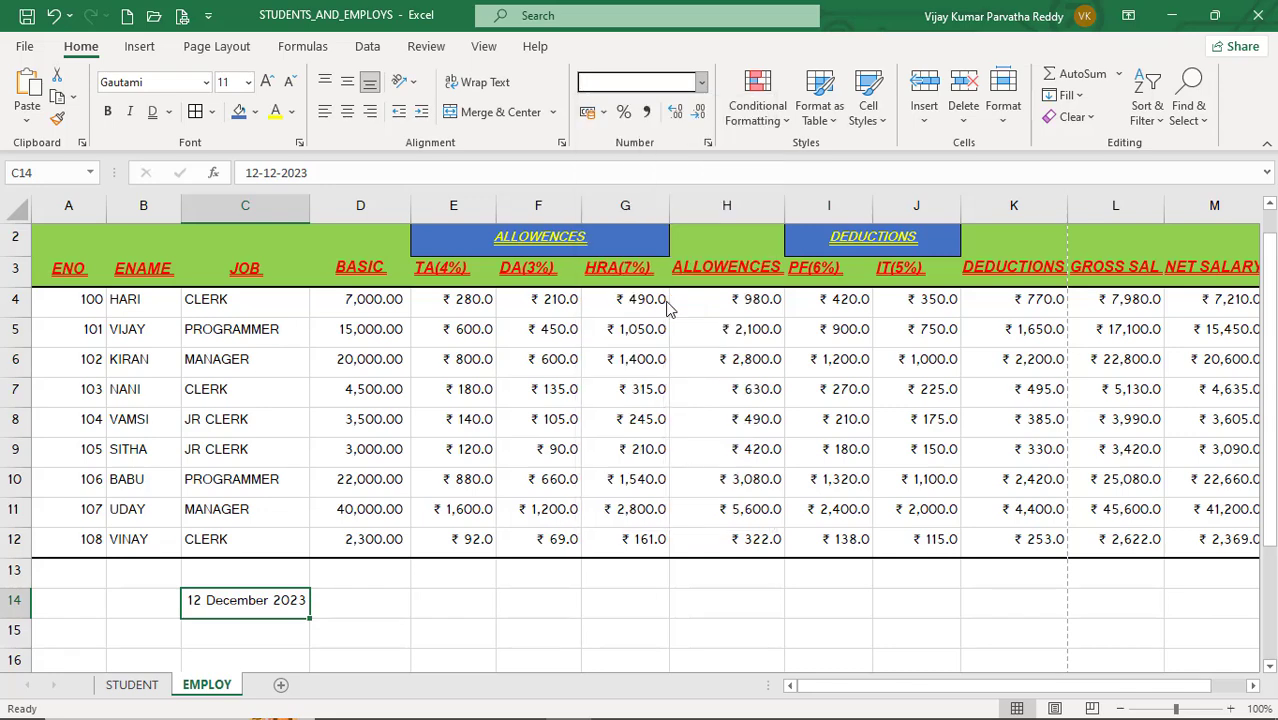
Step: Format C14 as Time, then undo the change
click(704, 84)
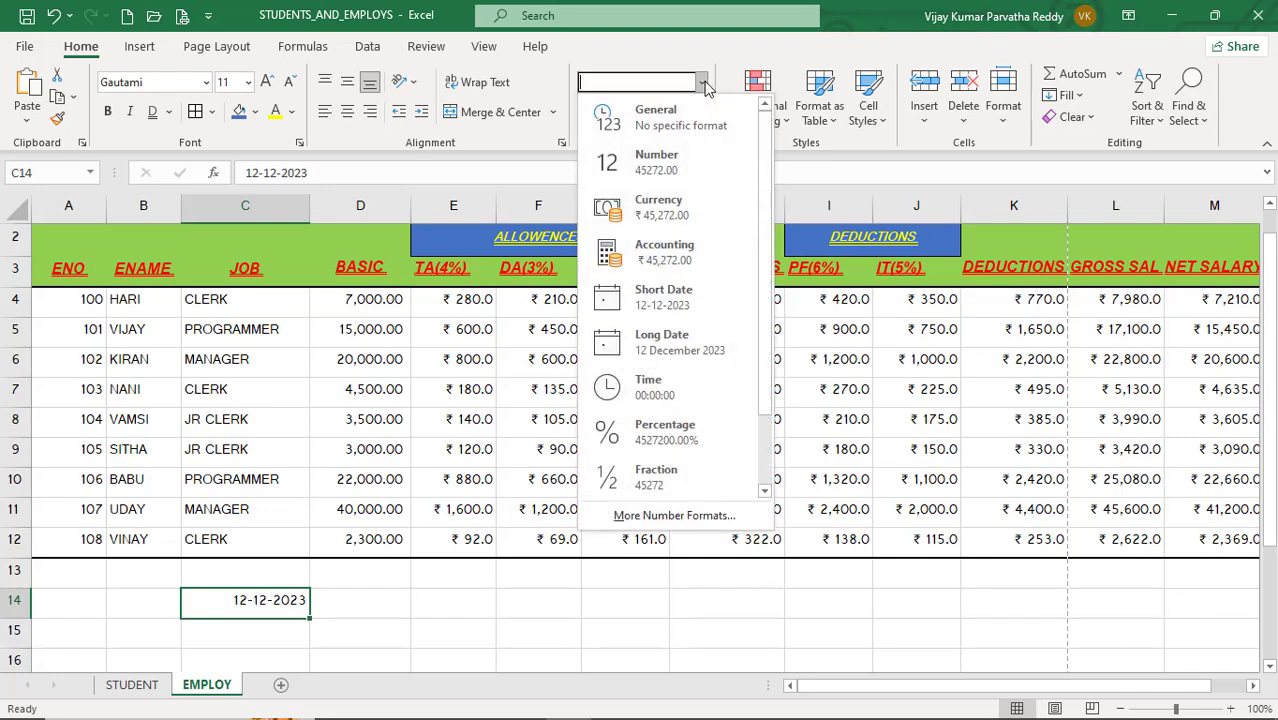
click(674, 392)
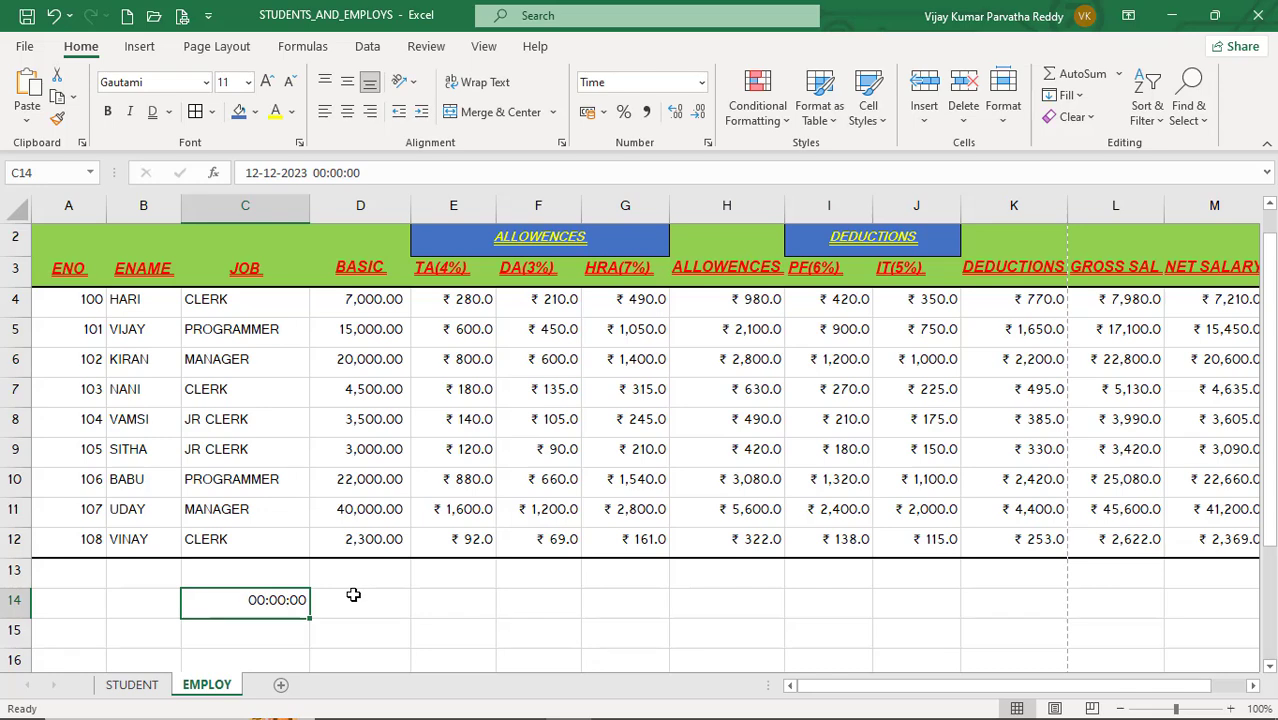
key(ctrl+z)
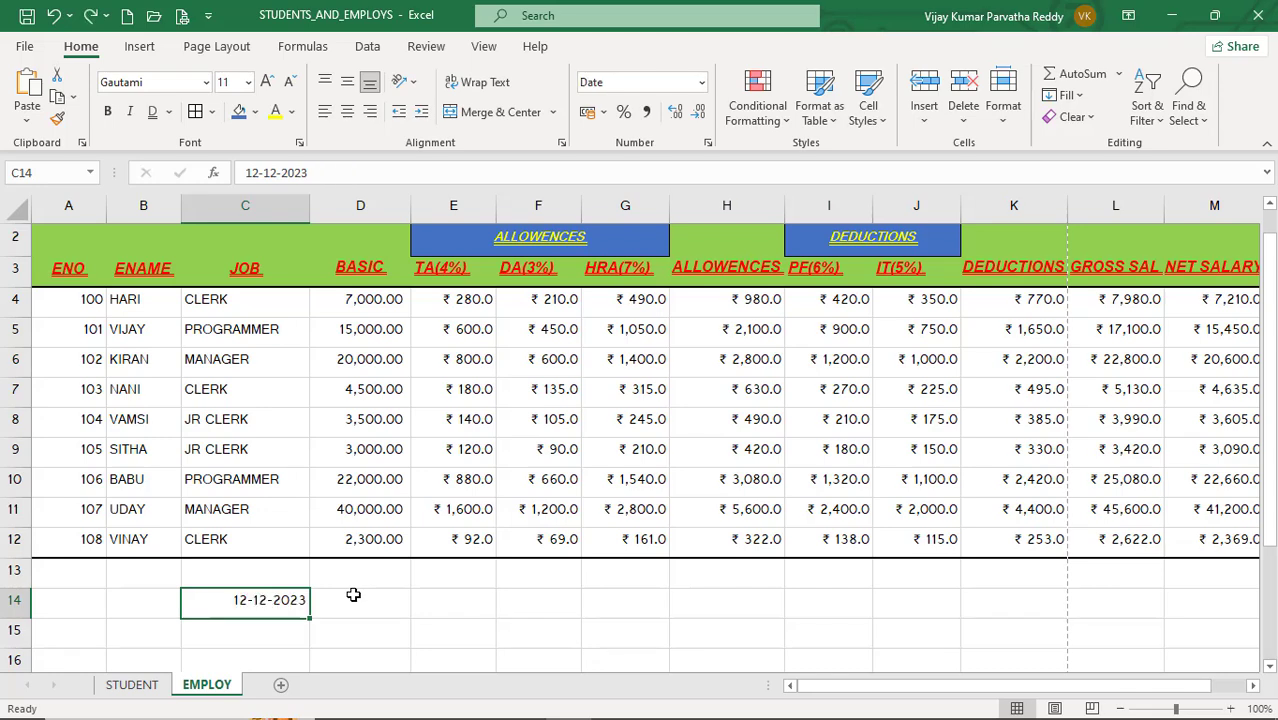
Step: Scroll through the number format list for C14 and open the full Format Cells dialog
click(703, 83)
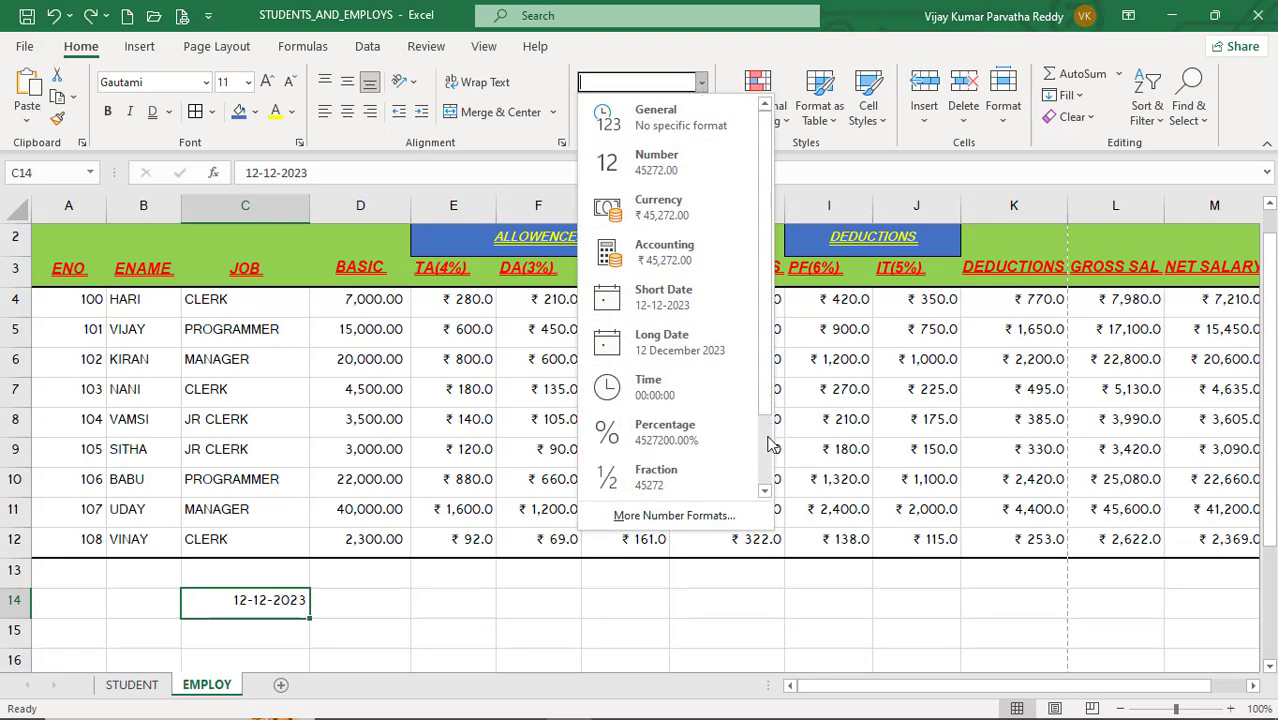
scroll(772, 445, down, 1)
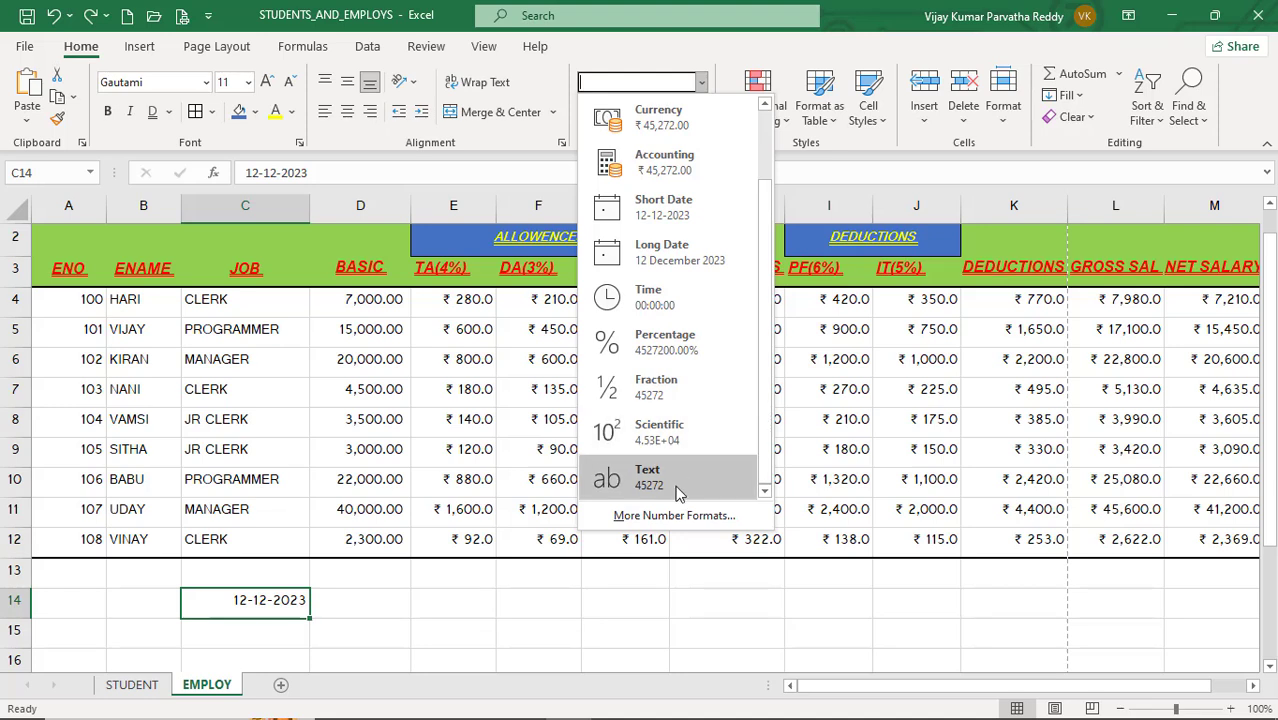
scroll(770, 220, up, 1)
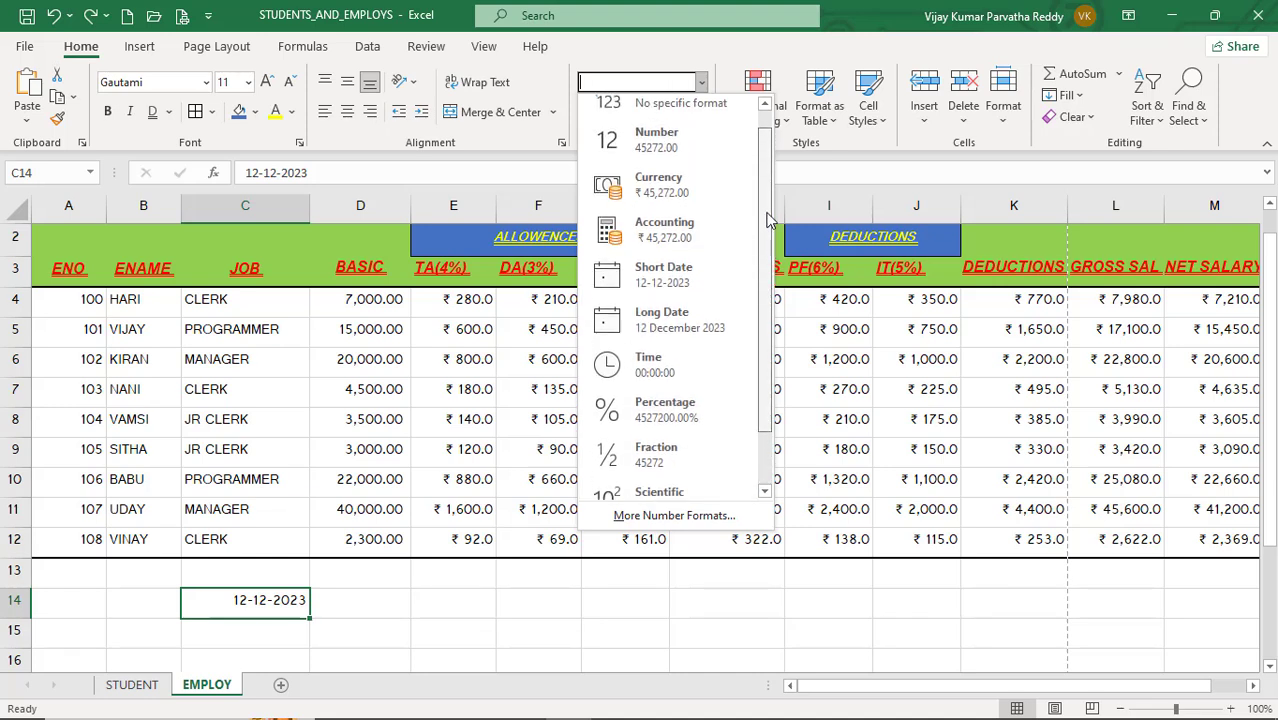
scroll(770, 220, up, 1)
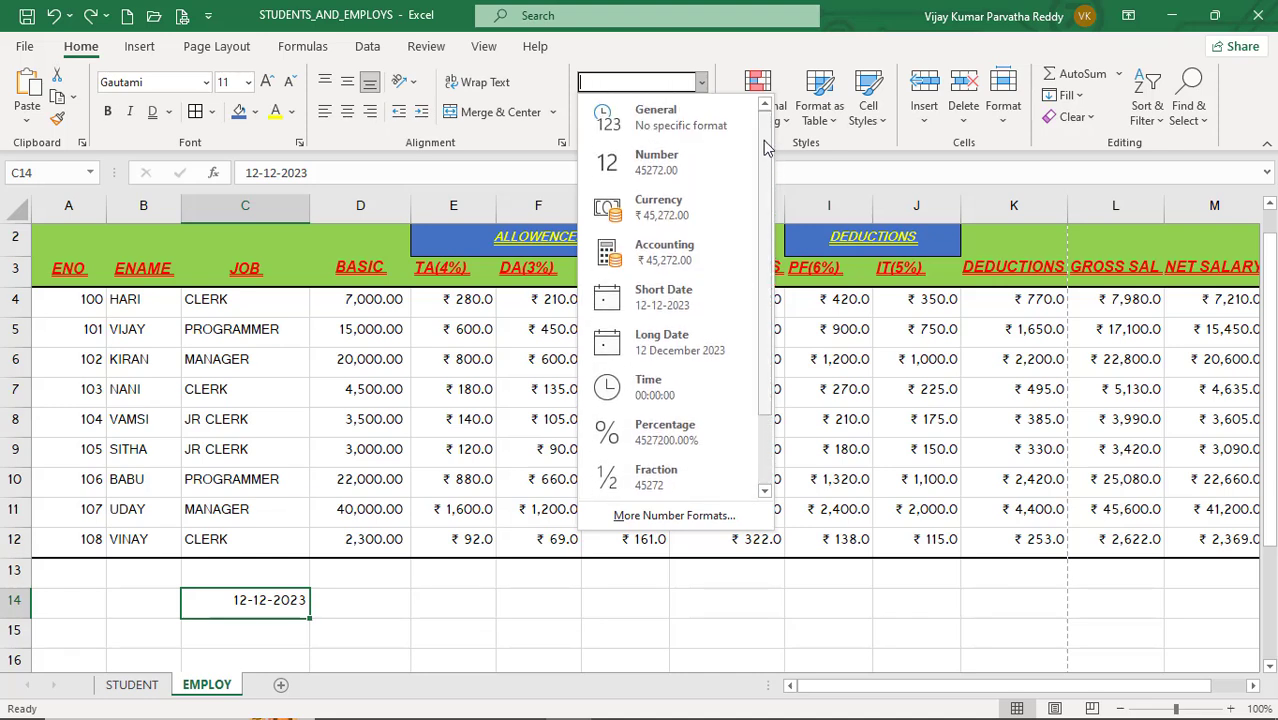
click(717, 518)
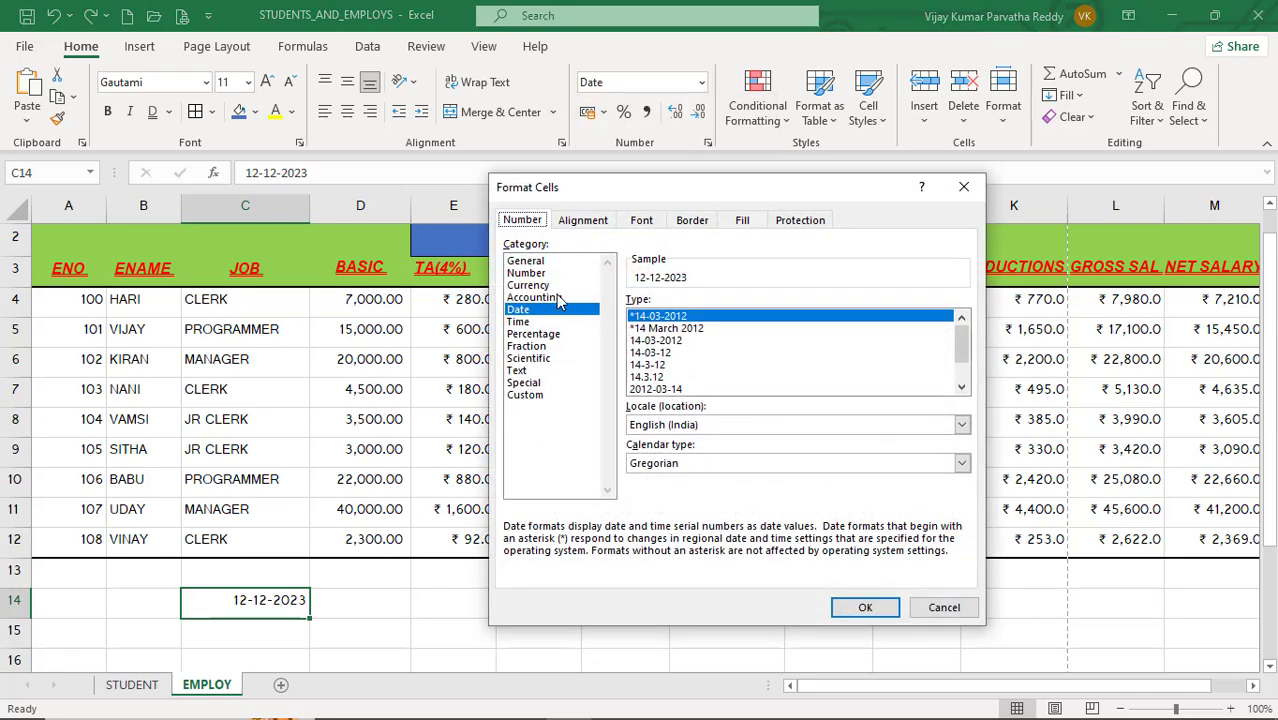
Step: Browse the number categories in the Format Cells dialog, from General through Text, Scientific, Special, Accounting and Number to Custom
click(530, 261)
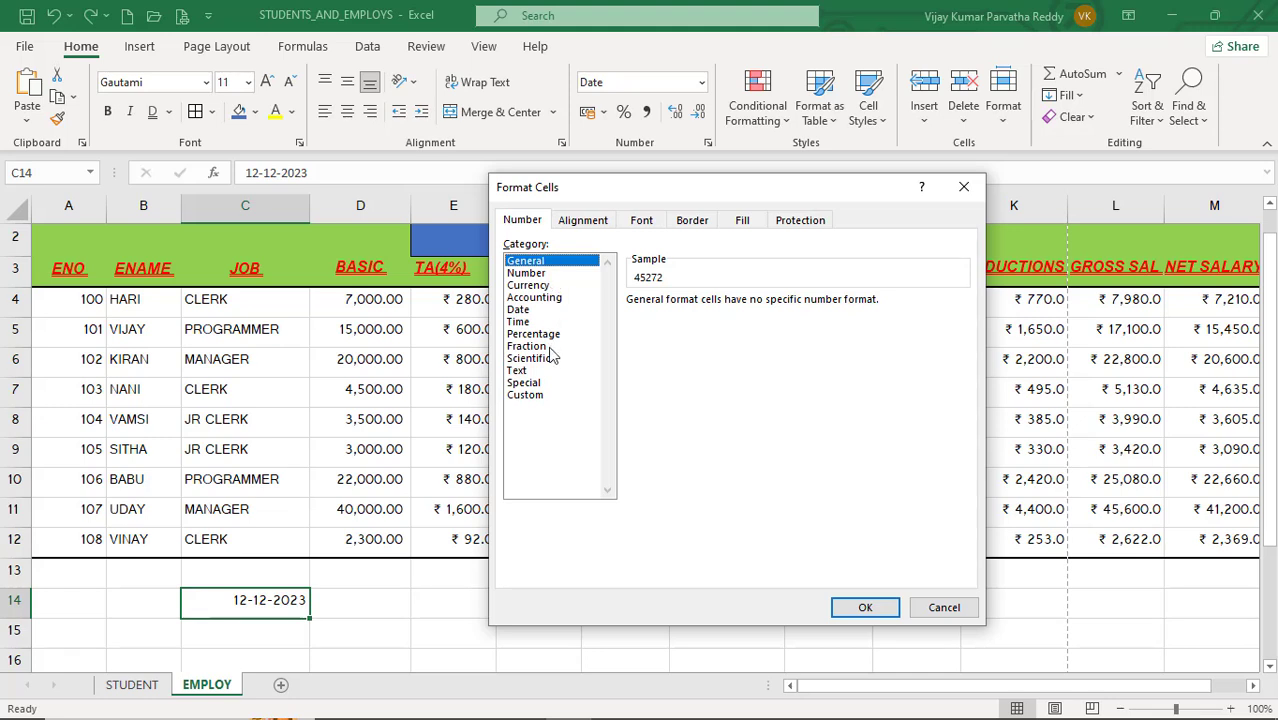
click(520, 371)
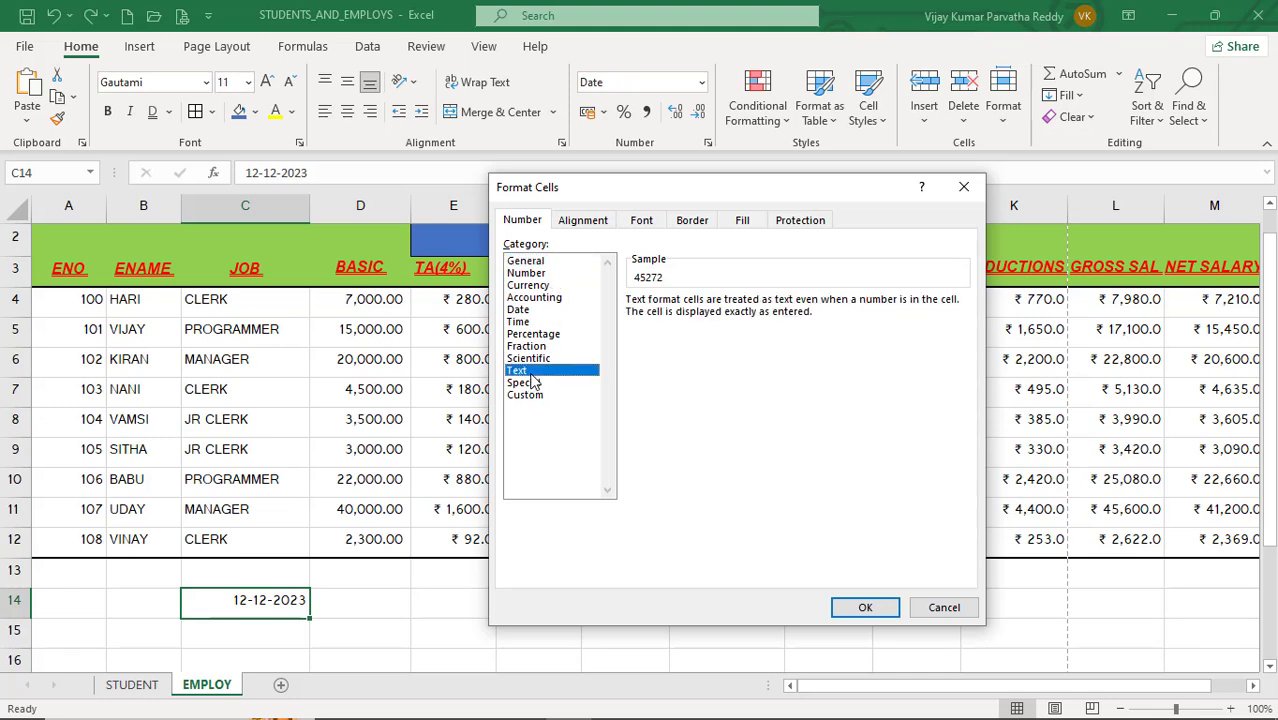
click(538, 358)
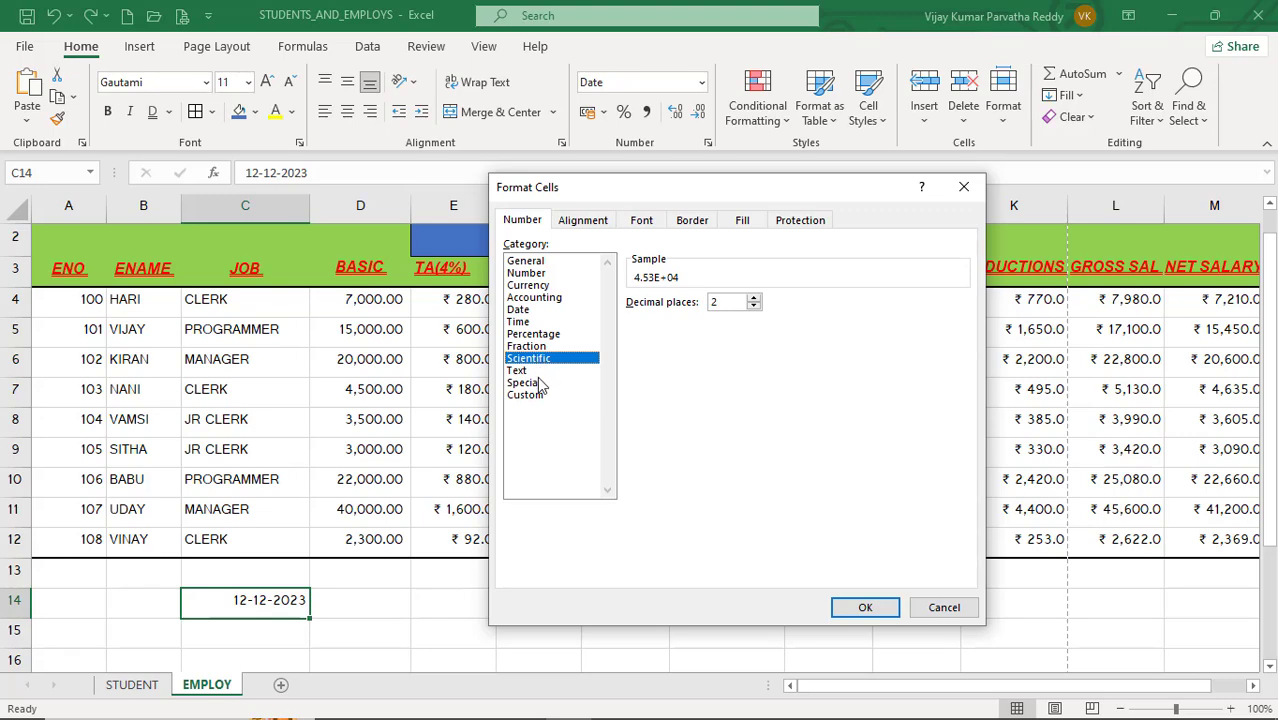
click(540, 383)
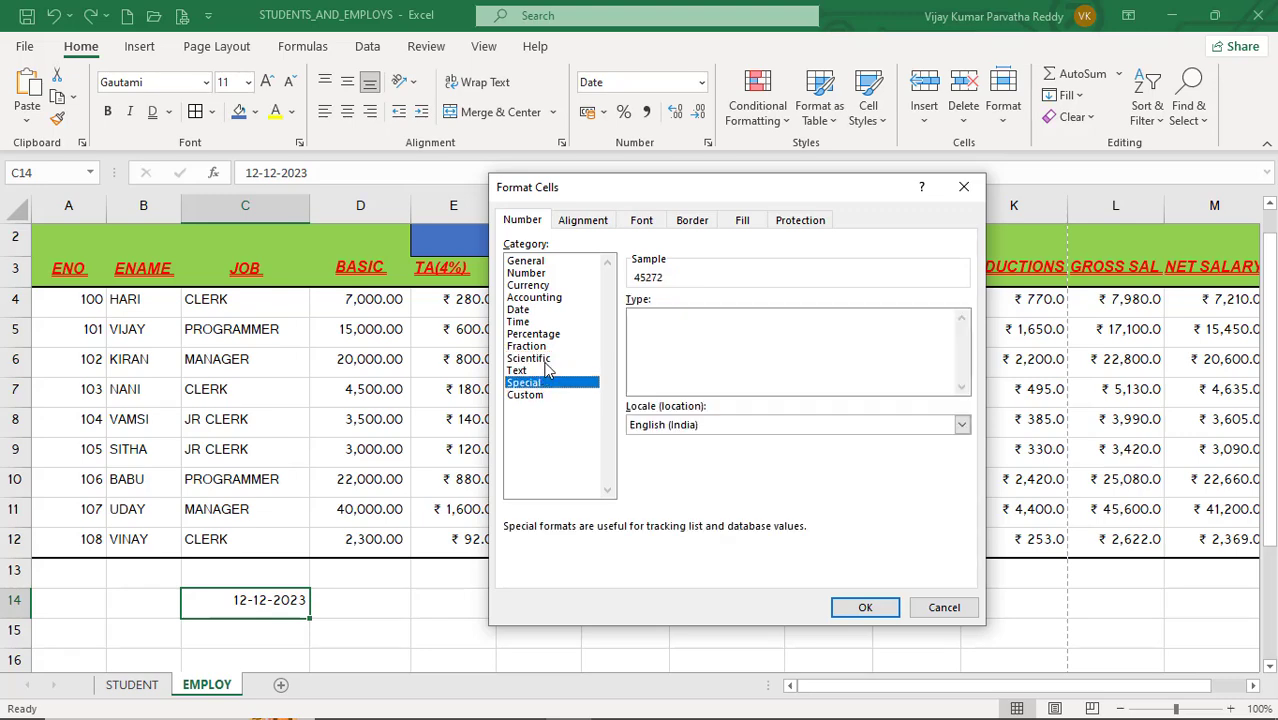
click(540, 358)
click(540, 321)
click(540, 297)
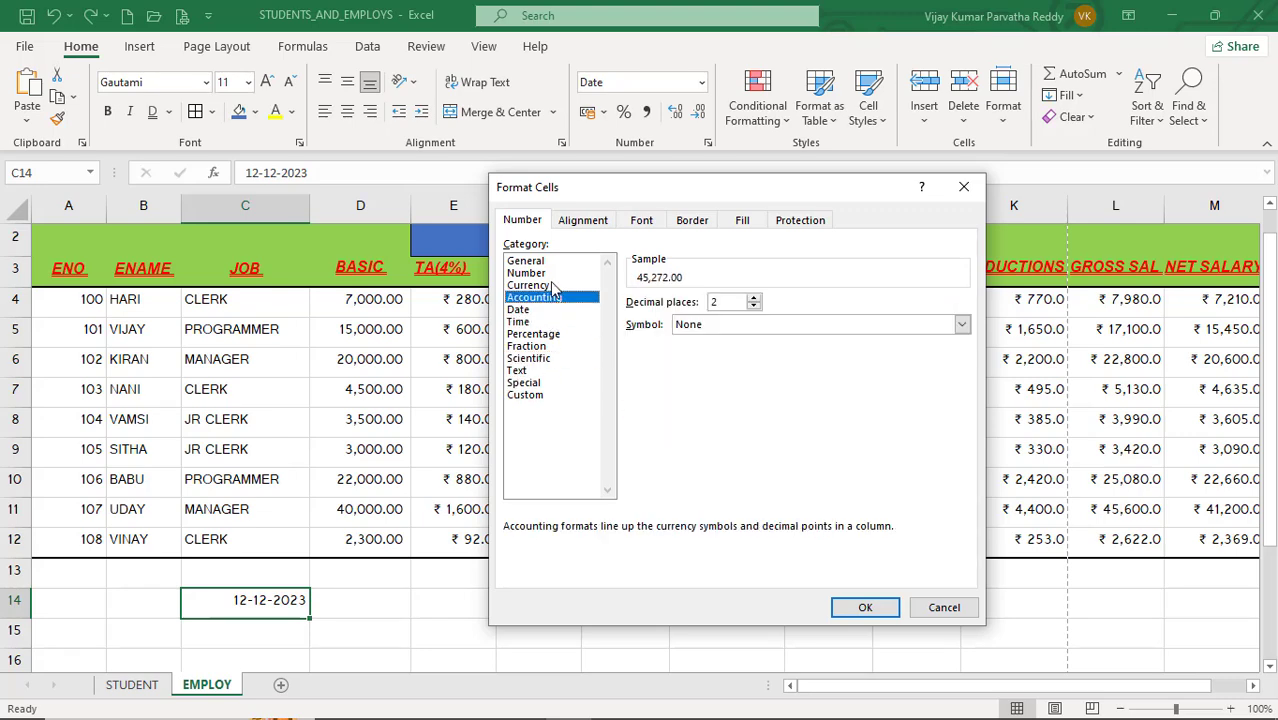
click(548, 285)
click(548, 273)
click(547, 261)
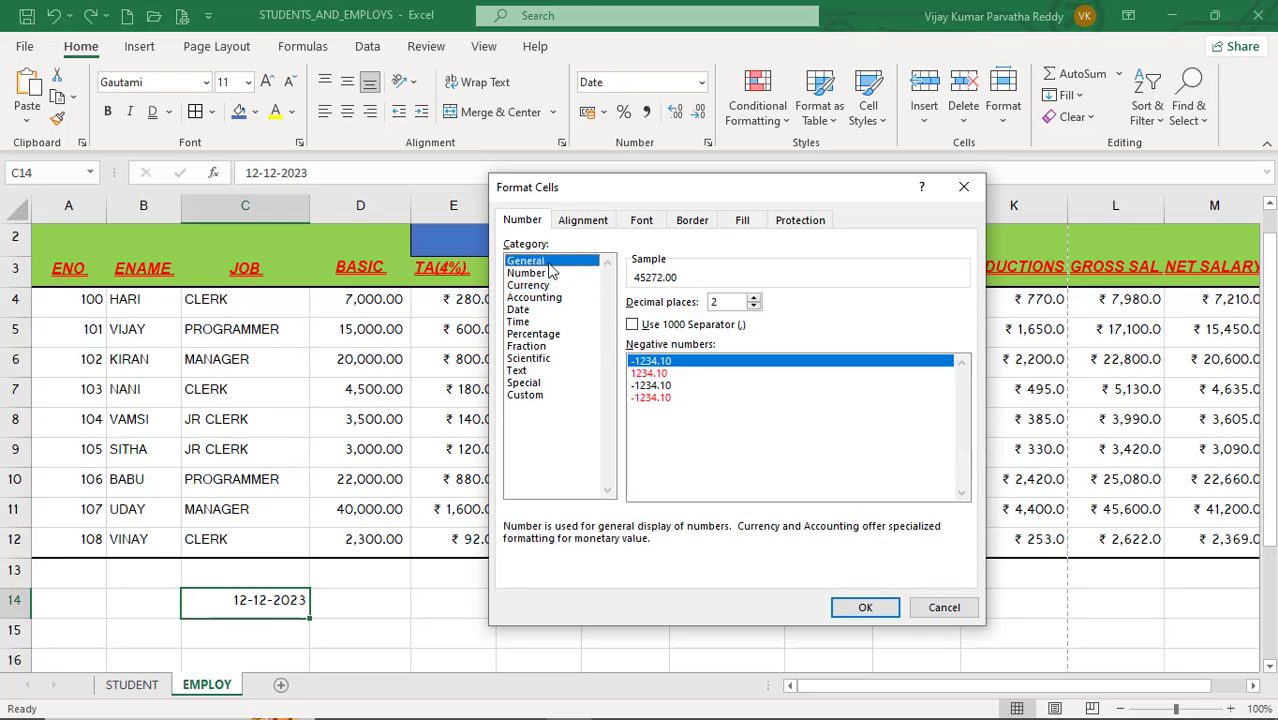
click(546, 274)
click(536, 397)
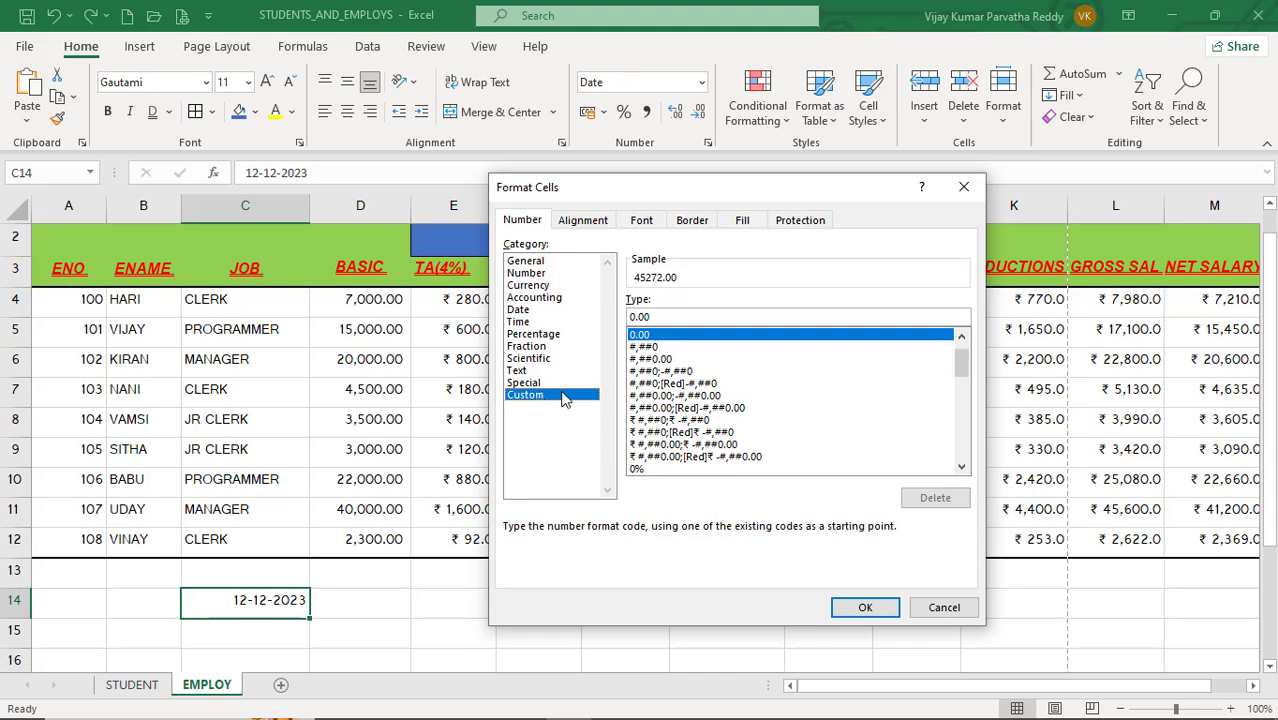
Step: Apply the custom format ₹ #,##0;₹ -#,##0 to C14
click(689, 398)
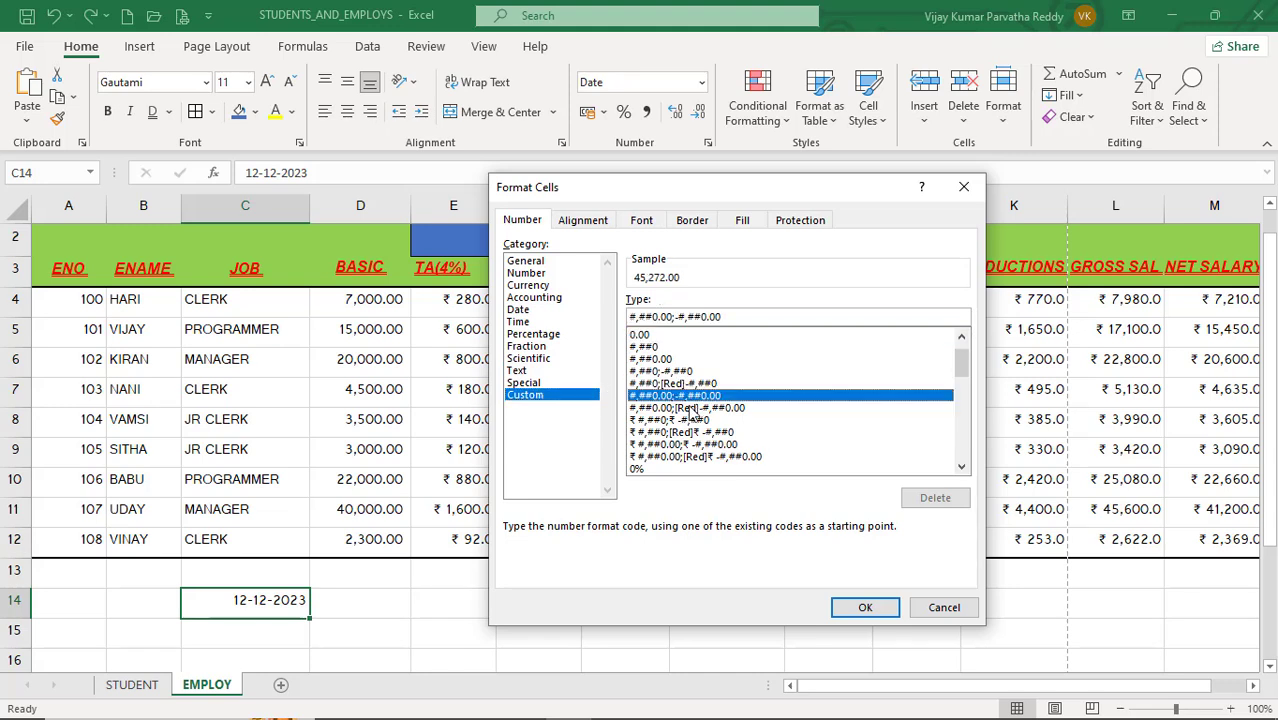
click(696, 432)
click(680, 408)
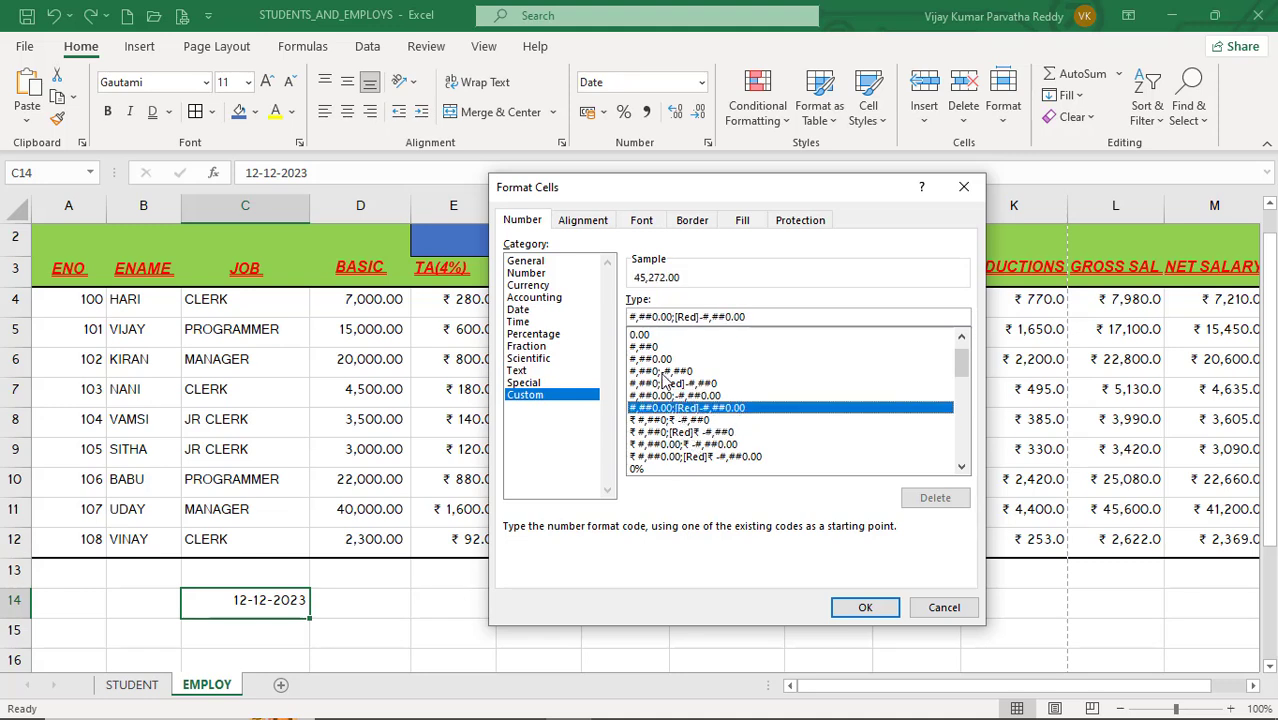
click(663, 372)
click(668, 396)
click(677, 420)
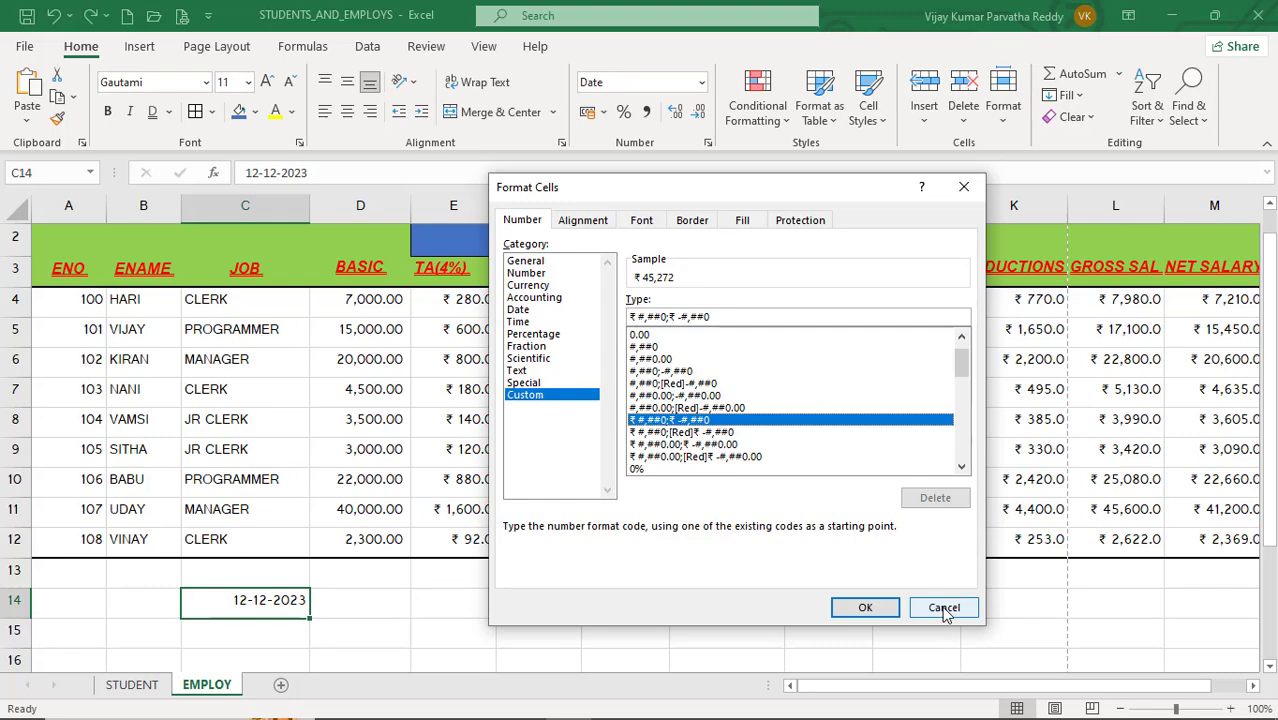
click(868, 606)
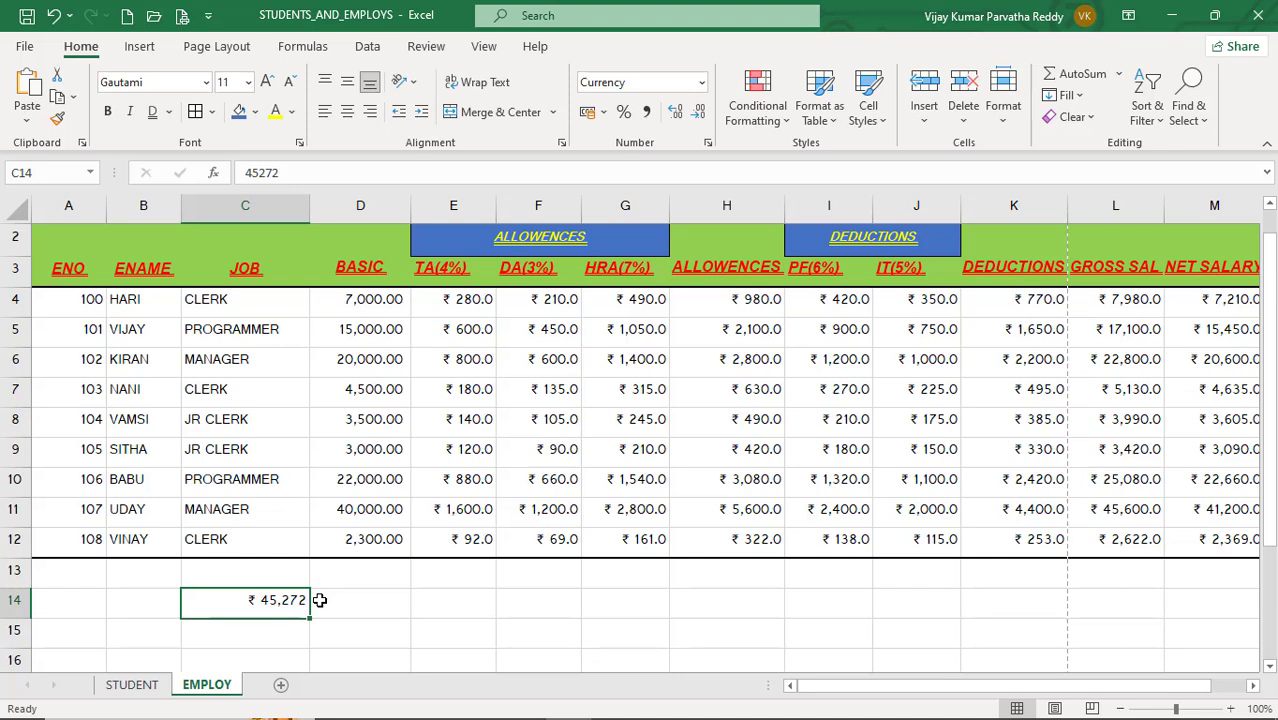
Step: Clear cell C14 and enter 23456 in cell B14
key(Delete)
click(358, 600)
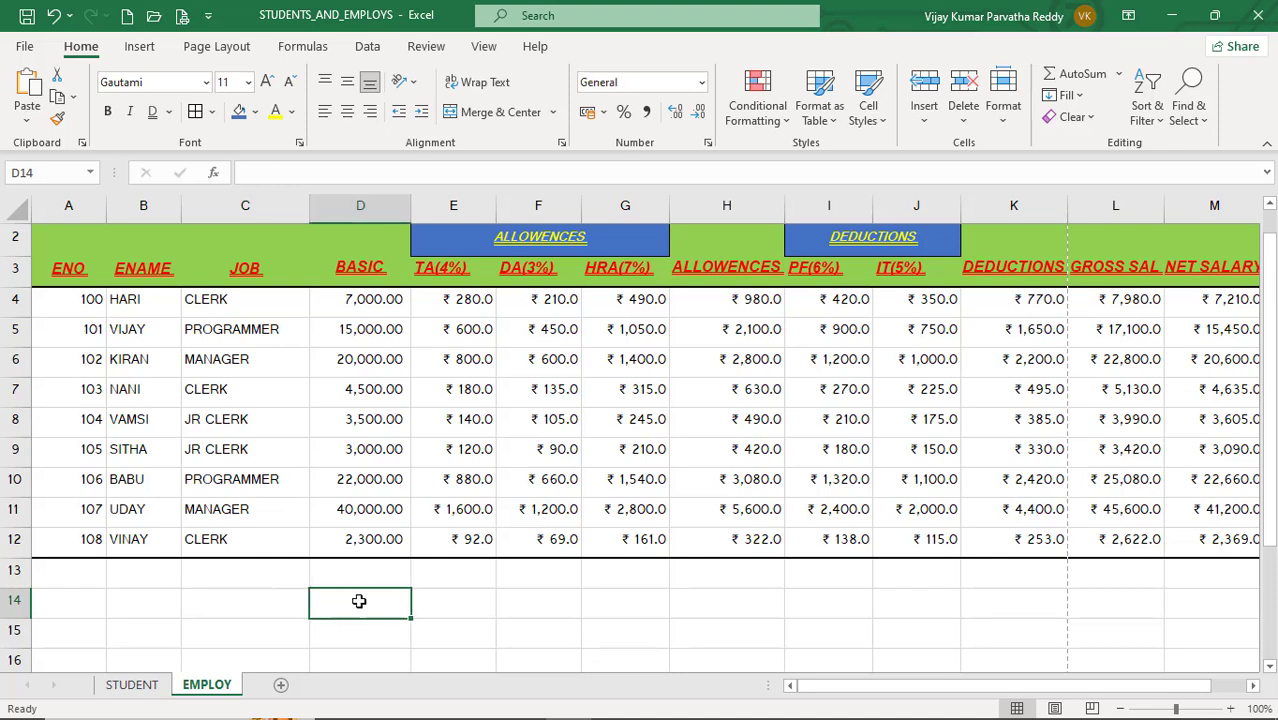
key(Left)
key(Left)
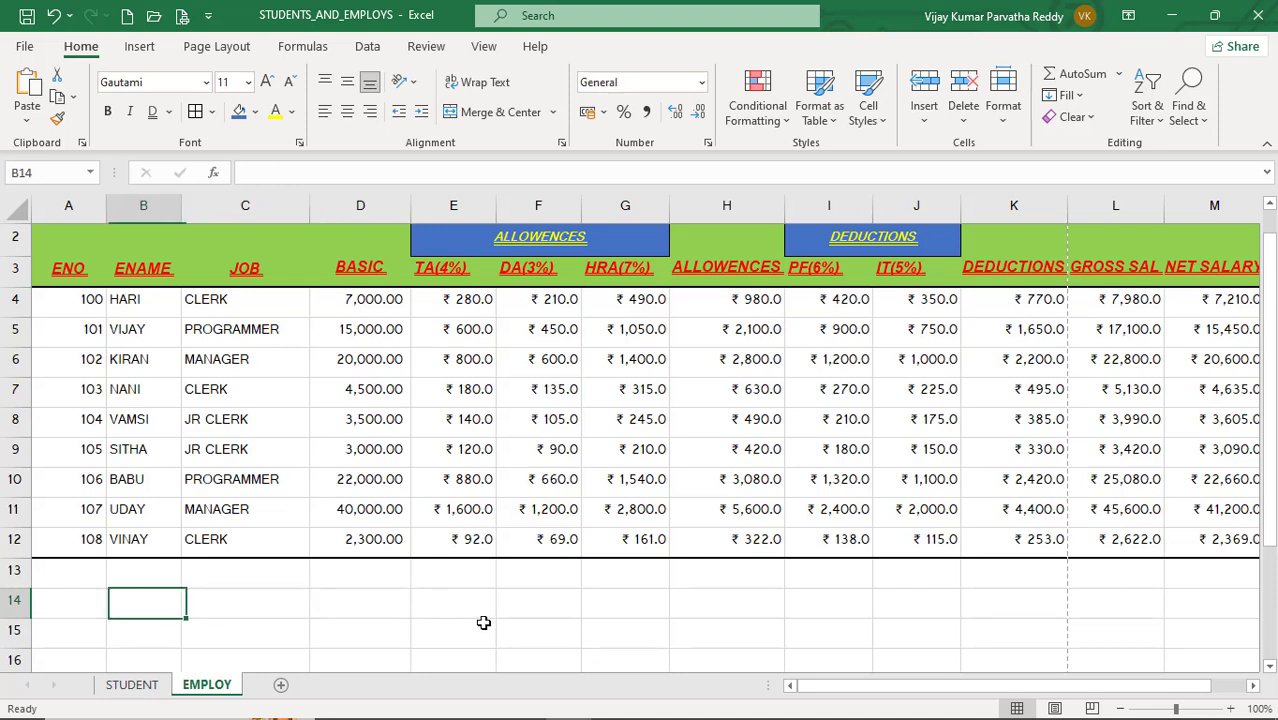
text(23456)
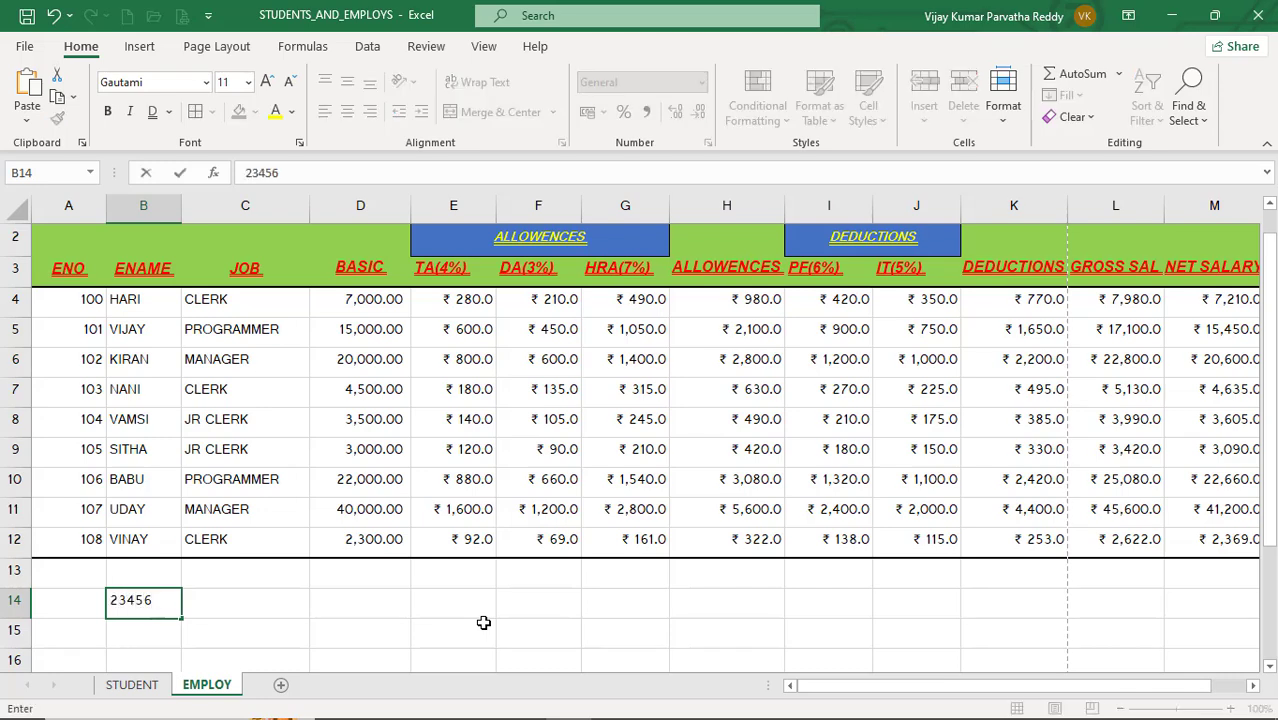
key(Return)
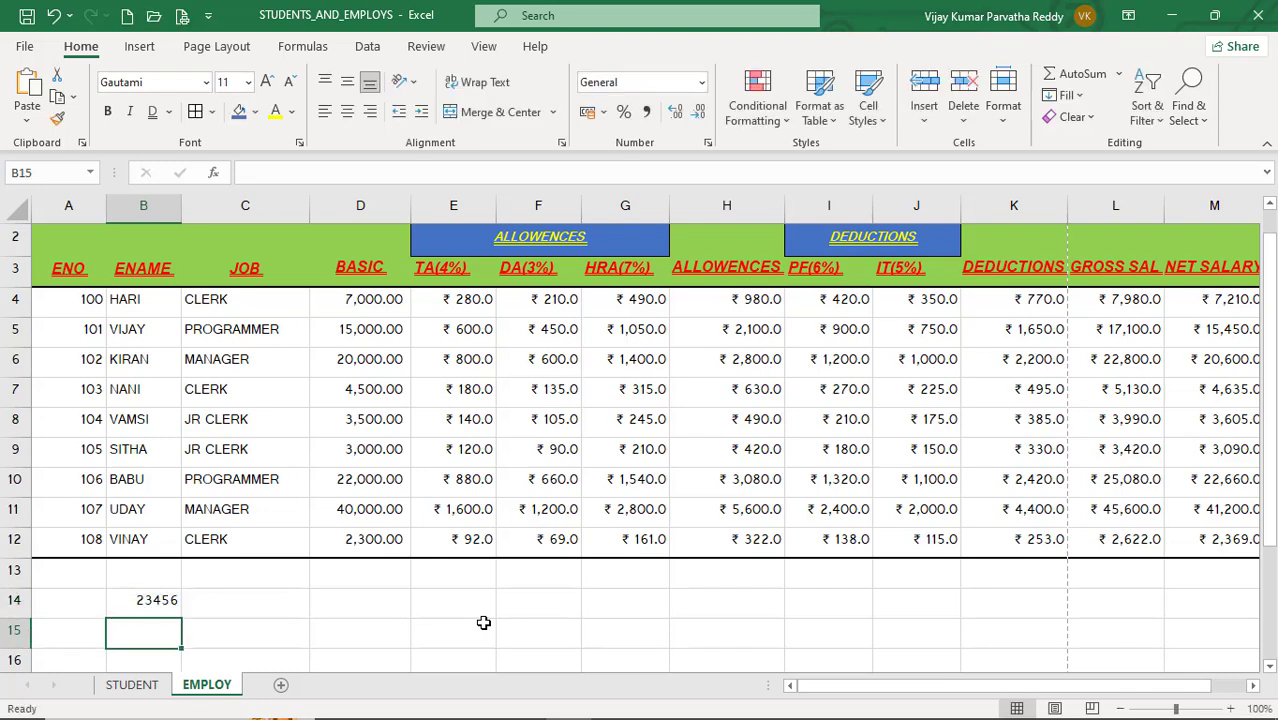
Step: Apply the custom number format ₹ #,##0;[Red]₹ -#,##0 to cell B14
click(163, 602)
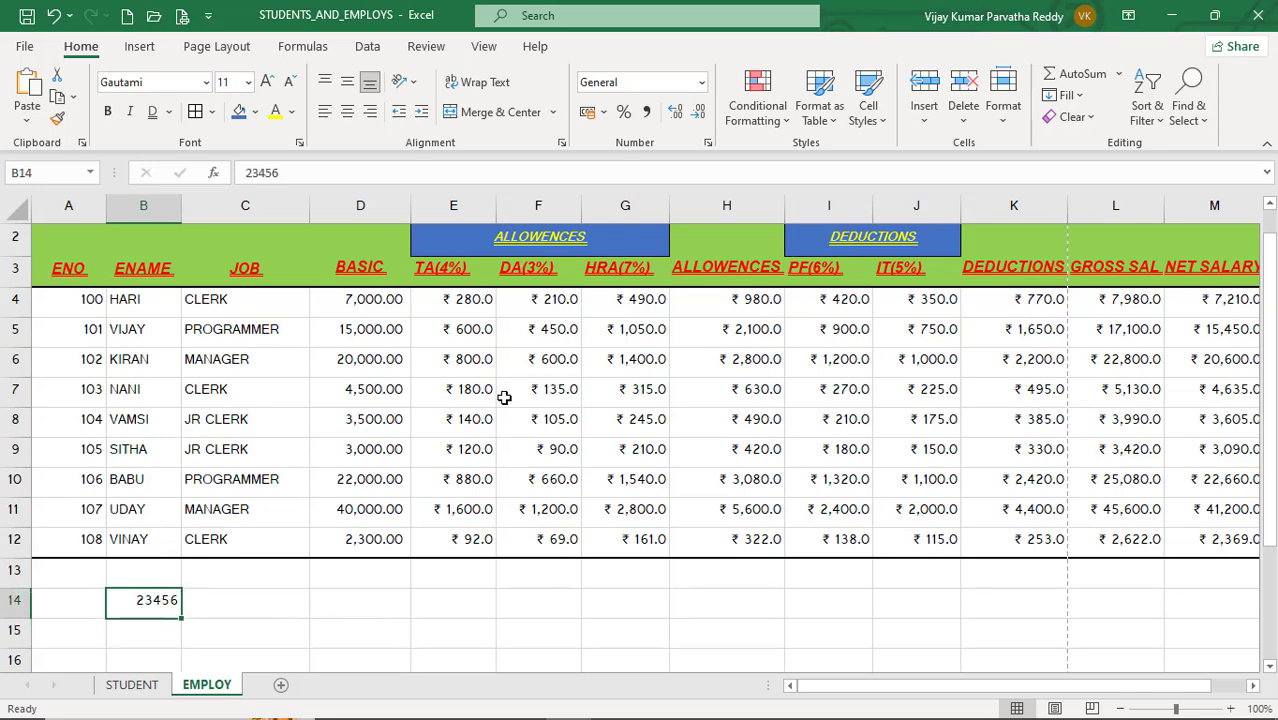
click(709, 143)
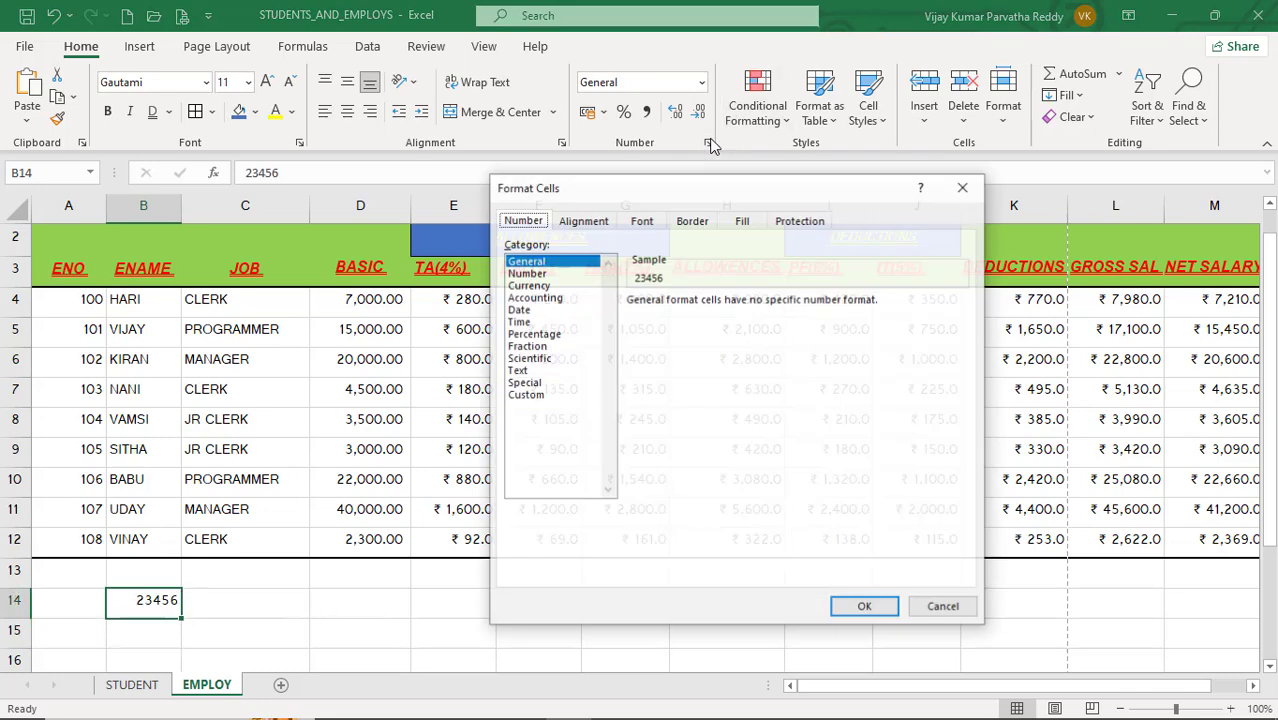
click(549, 396)
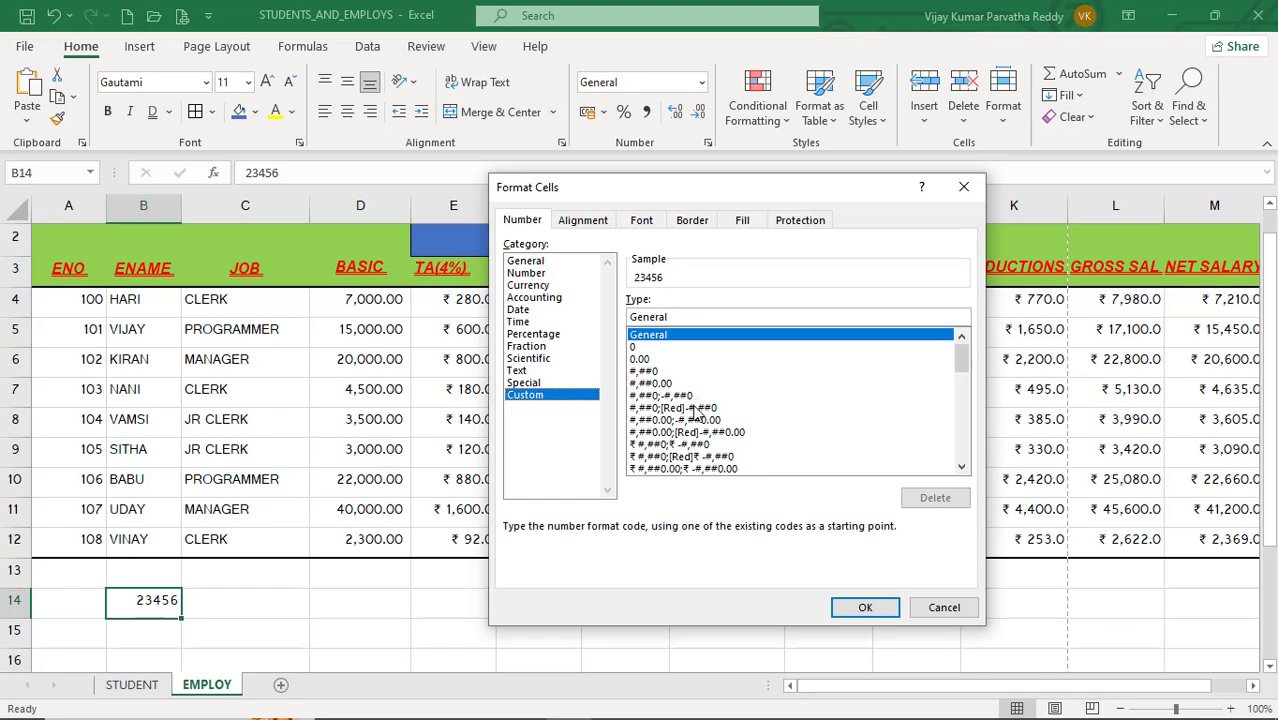
click(693, 408)
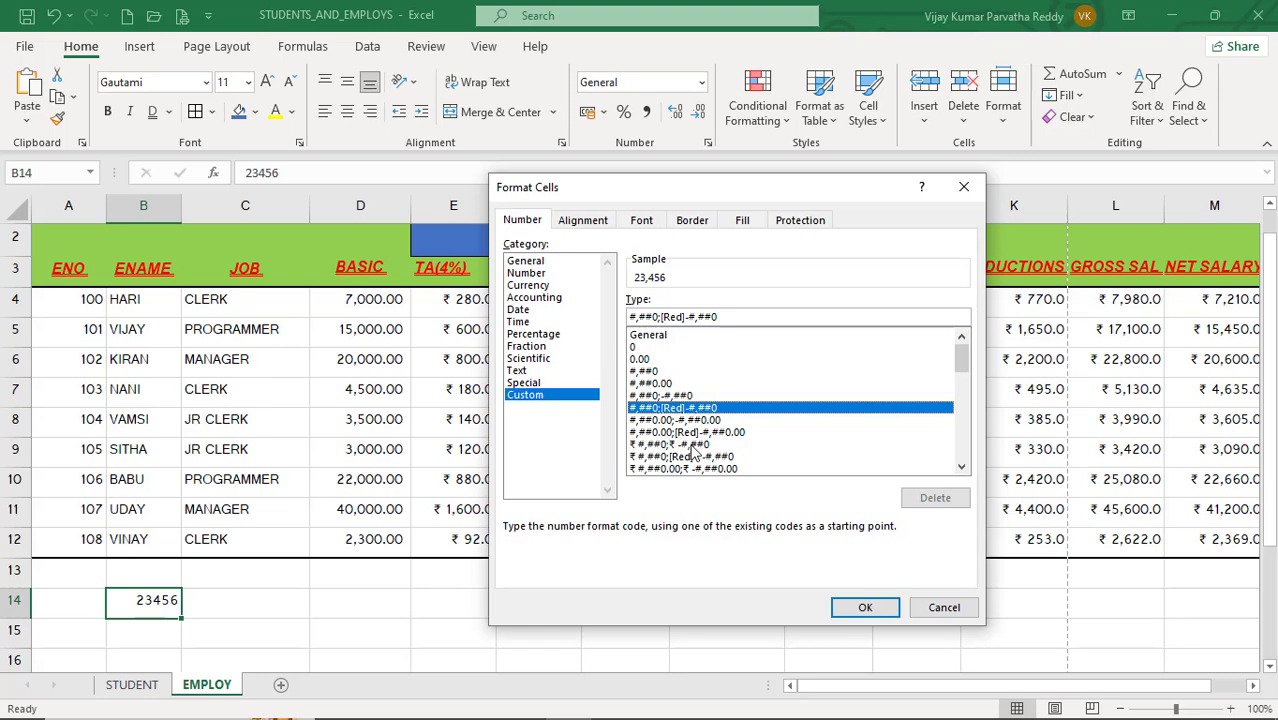
click(674, 445)
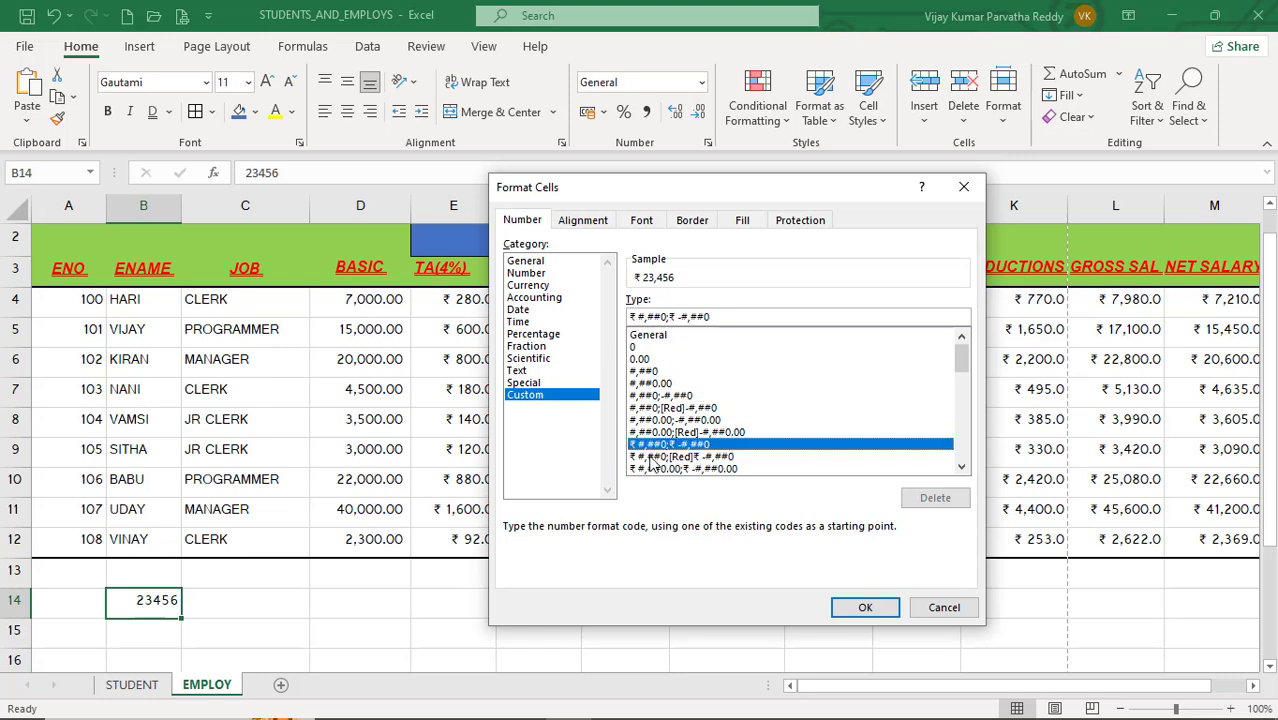
click(672, 457)
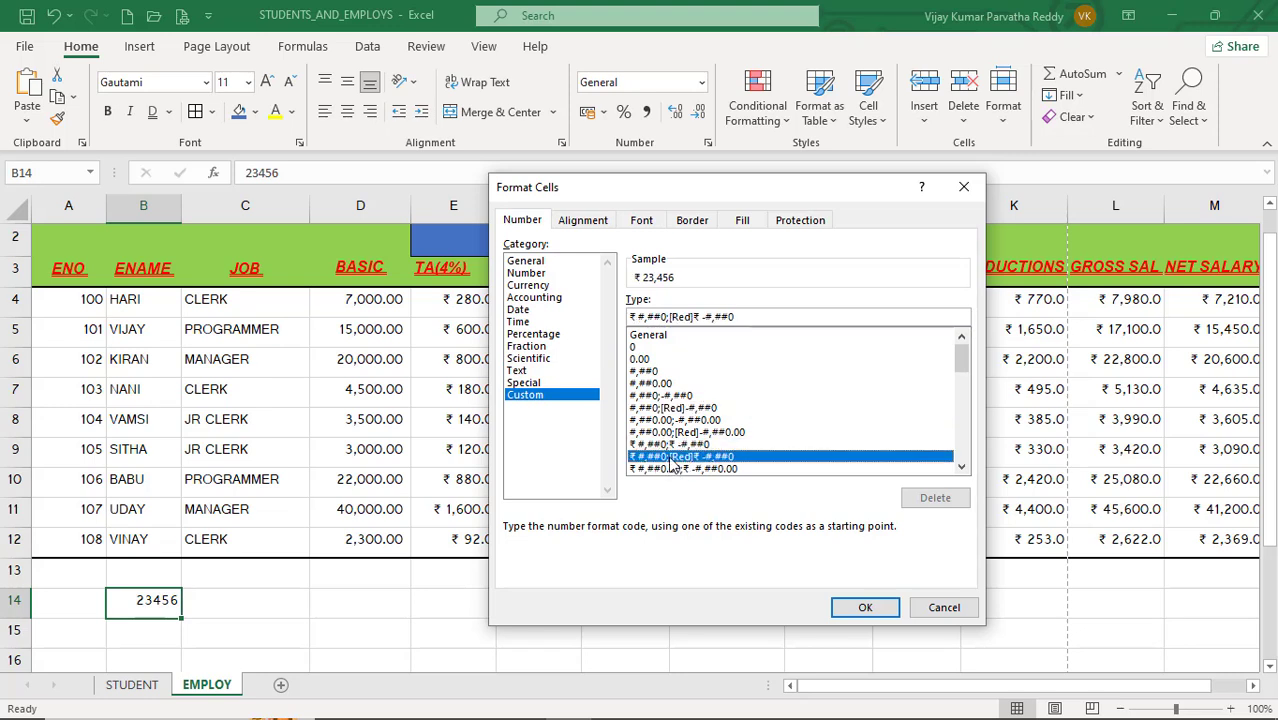
click(865, 606)
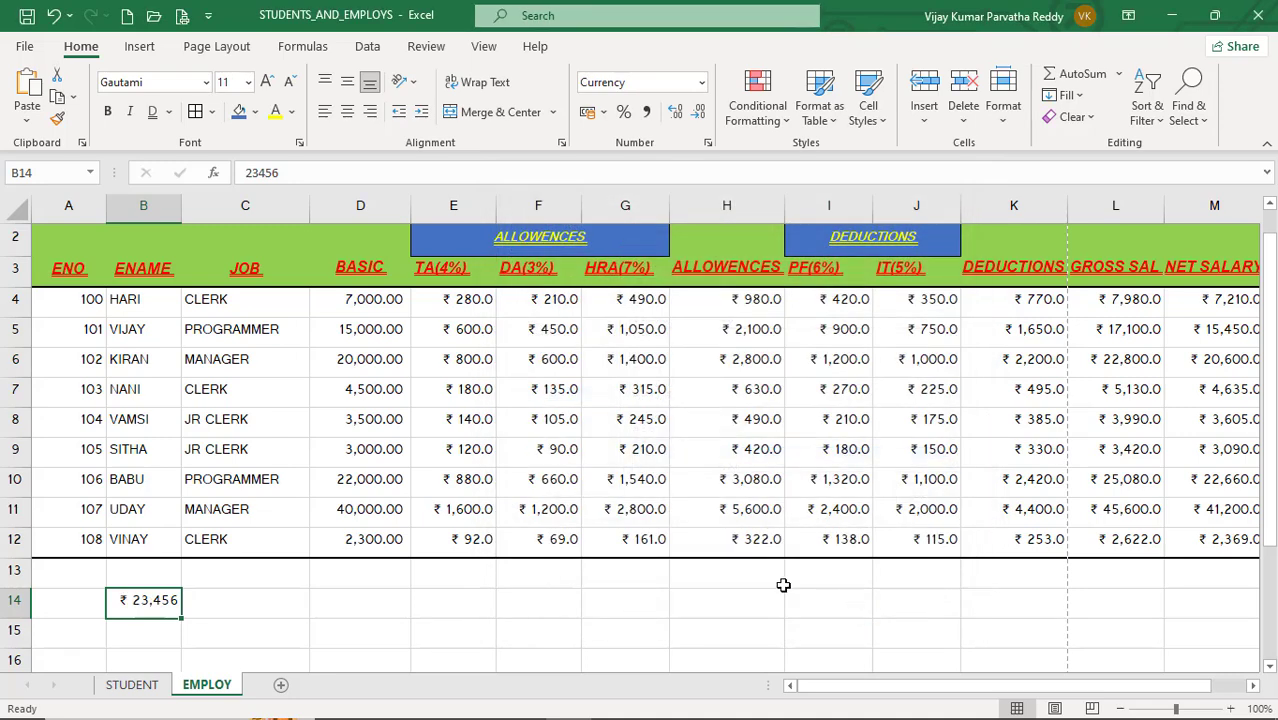
Step: Clear the contents of cell B14
key(Delete)
click(206, 597)
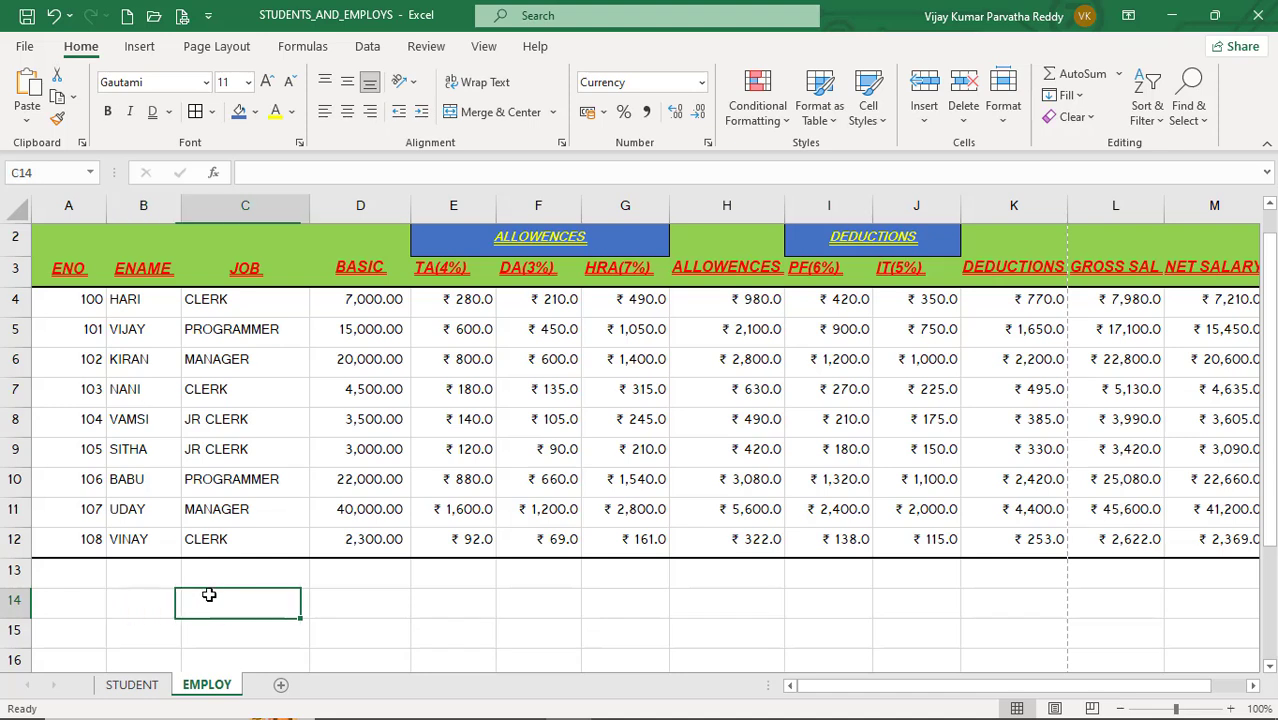
click(220, 579)
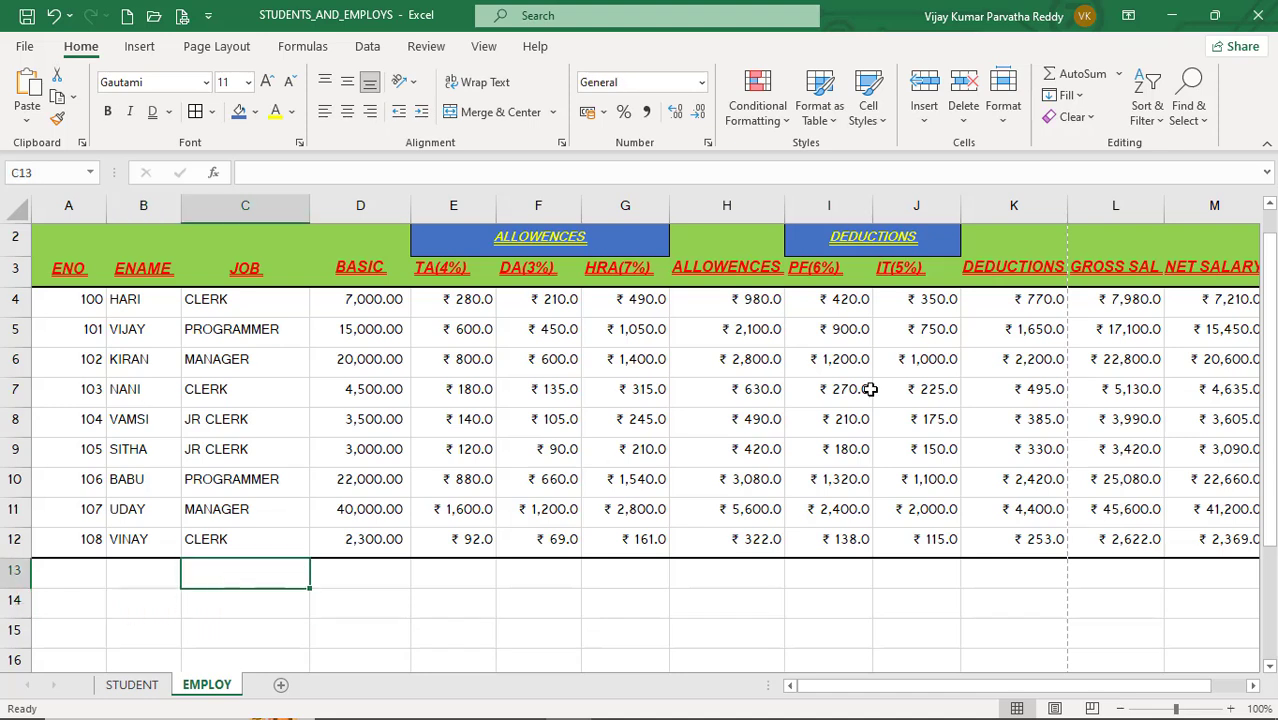
Step: Apply the Accounting number format to the BASIC values in D4:D12
click(452, 331)
click(375, 294)
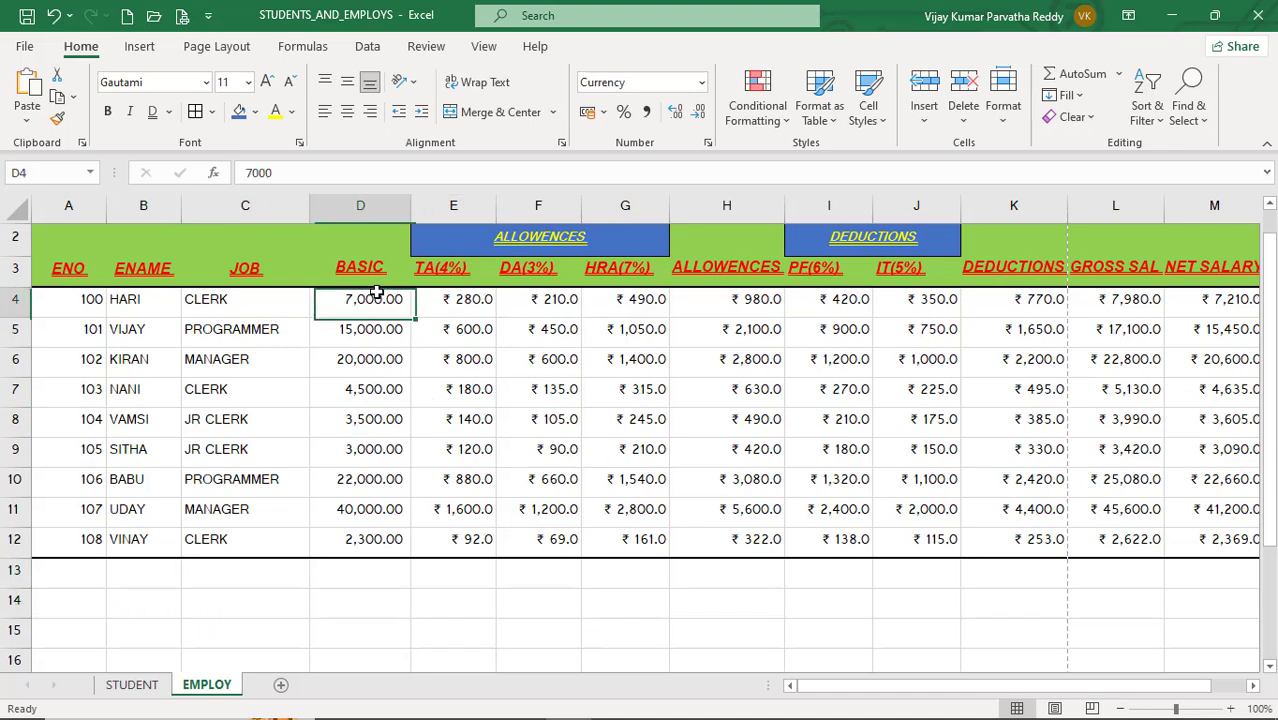
drag(367, 302, 400, 545)
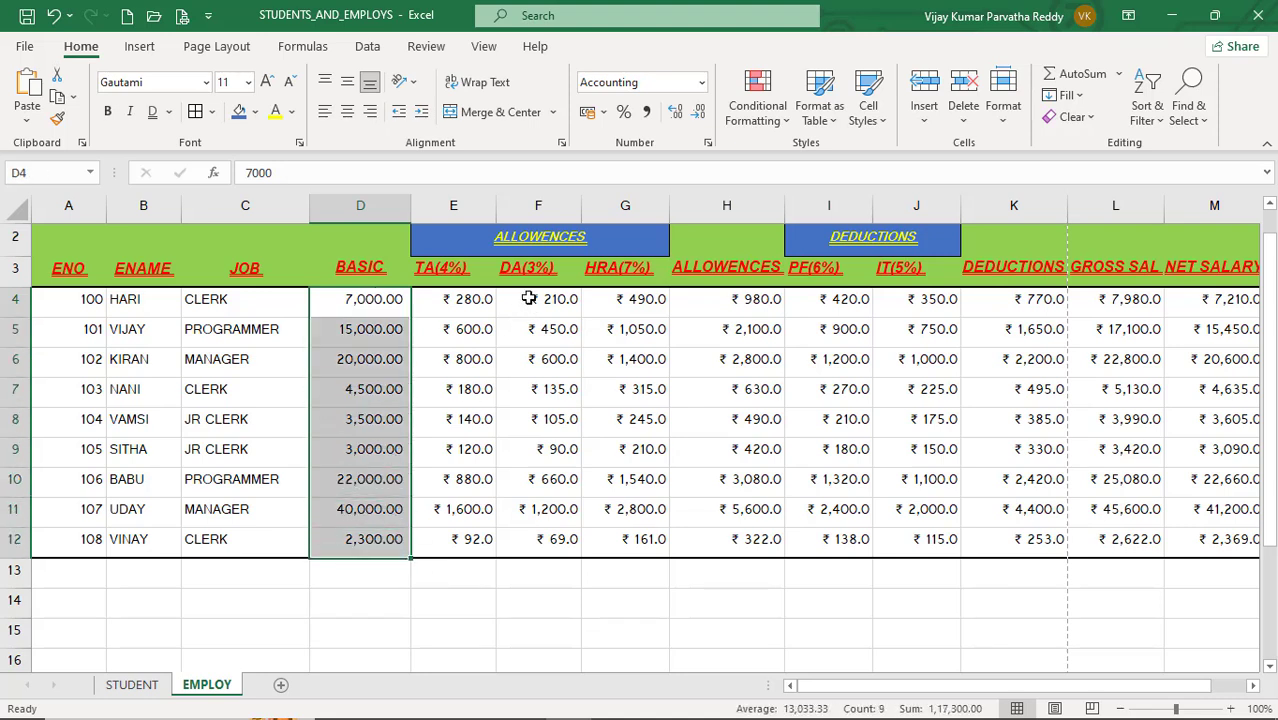
click(588, 112)
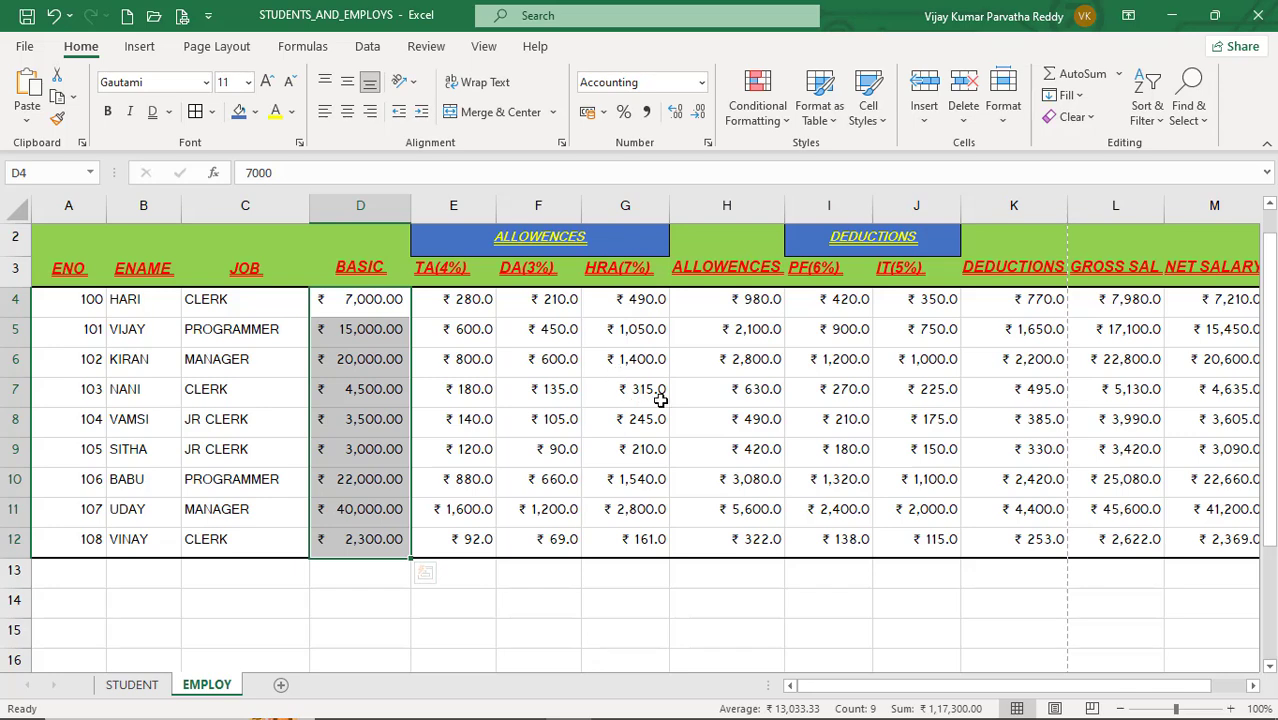
Step: Inspect the formulas behind the TA, DA, HRA and ALLOWENCES cells in columns E to H
click(516, 381)
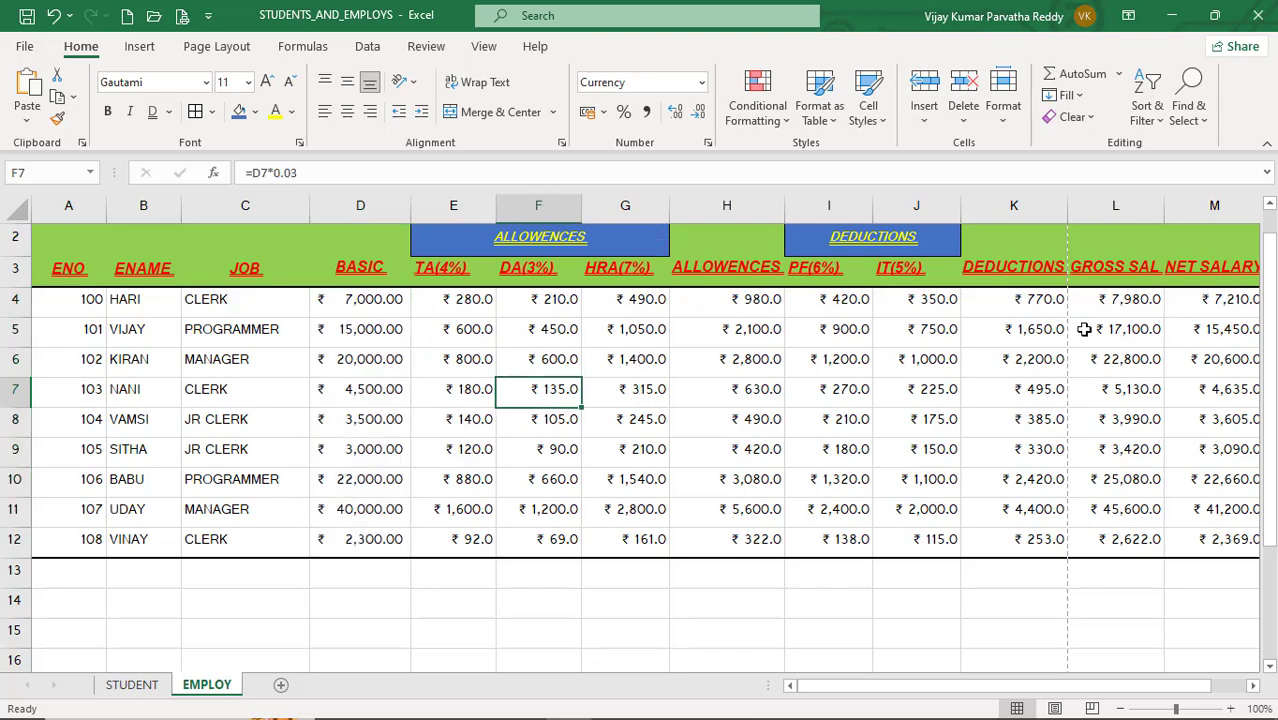
click(618, 364)
click(498, 380)
click(434, 369)
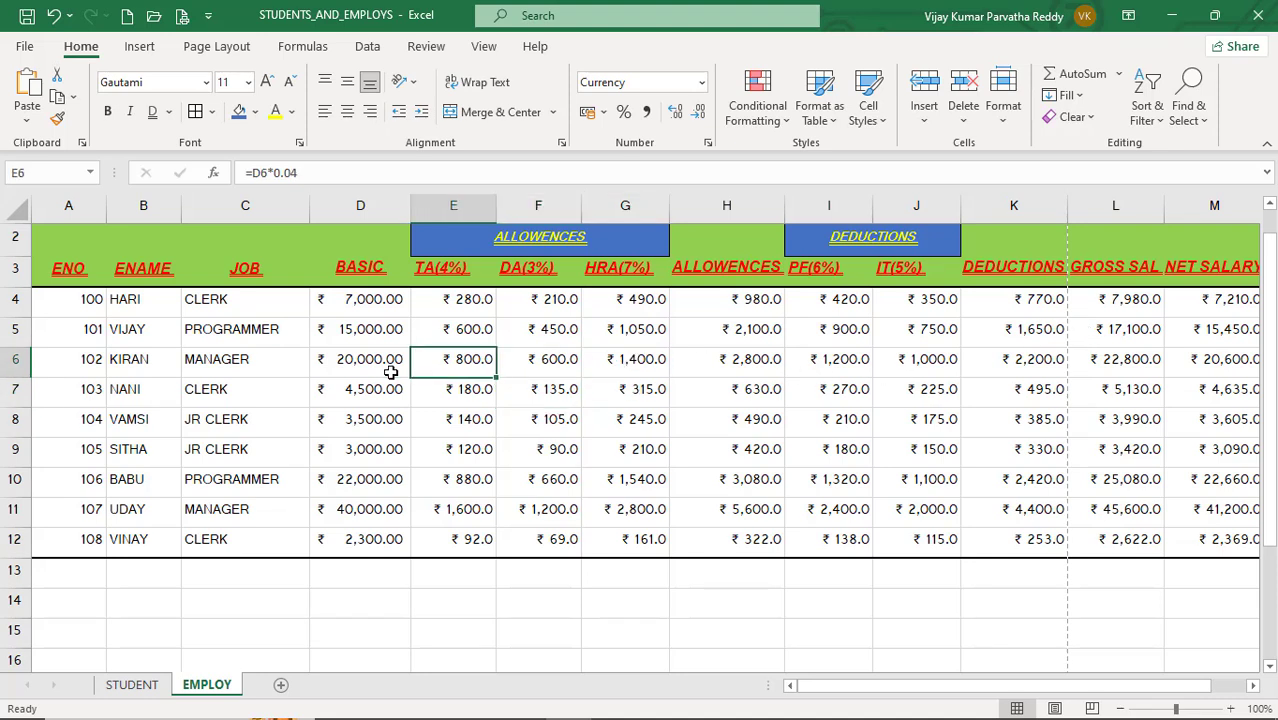
click(393, 369)
click(489, 355)
click(610, 334)
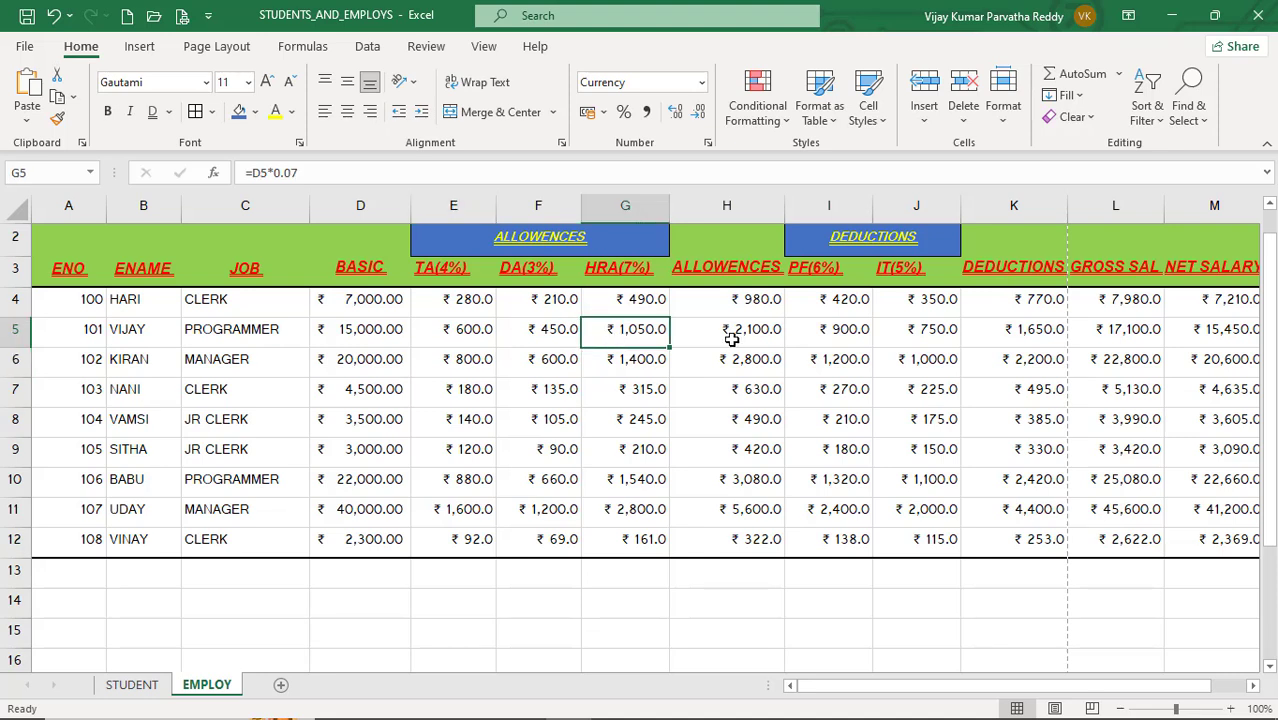
click(755, 340)
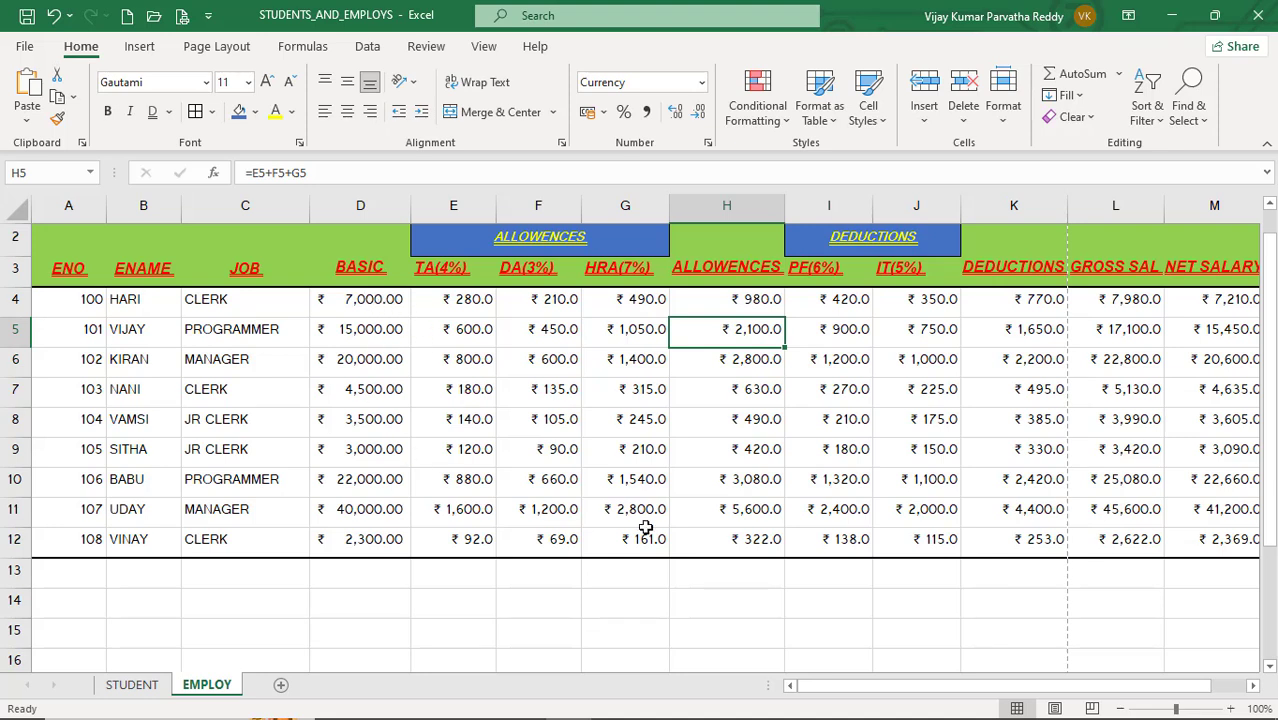
click(512, 455)
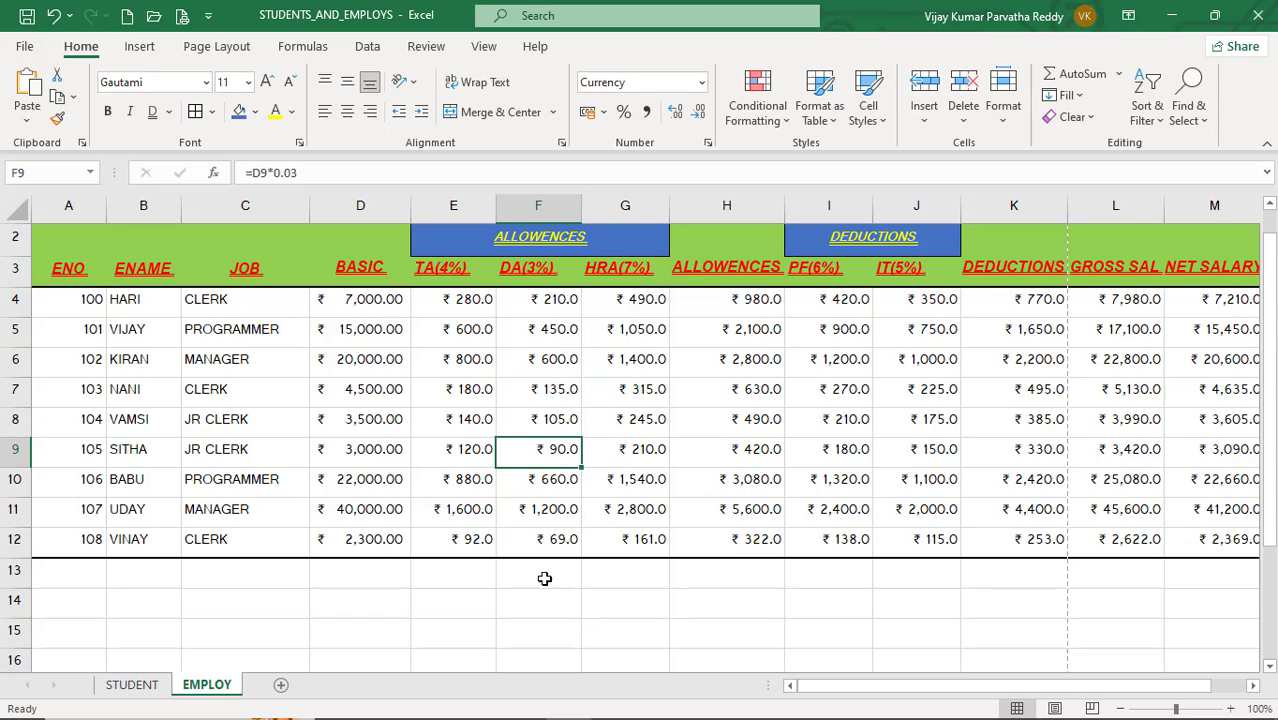